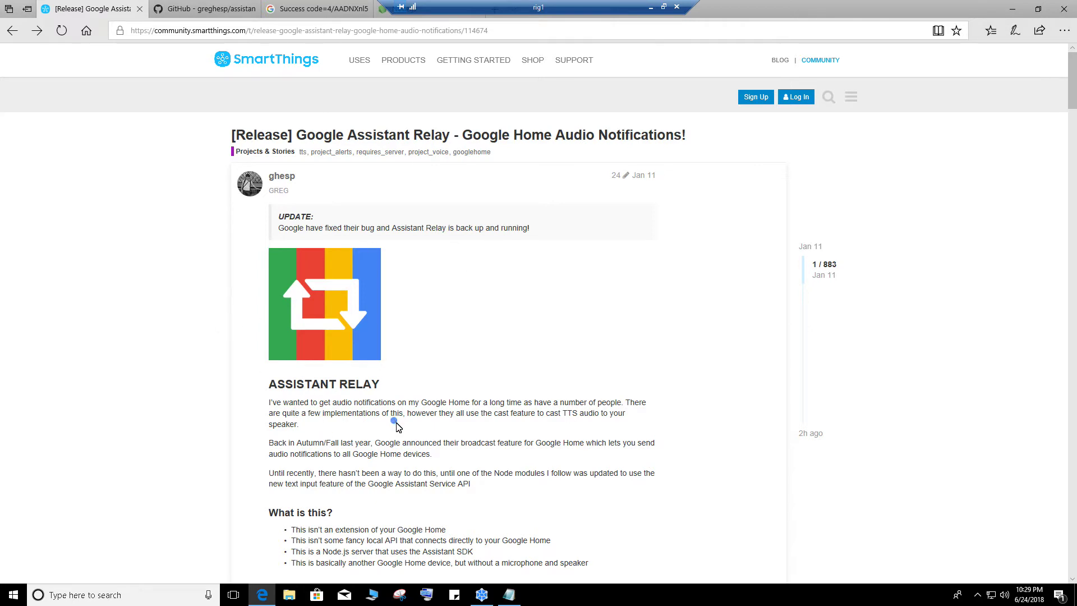
Step: Read the Assistant Relay forum post down to its Installation requirements, then switch to the Success code tab
scroll(393, 423, down, 4)
scroll(392, 418, up, 4)
scroll(521, 358, down, 6)
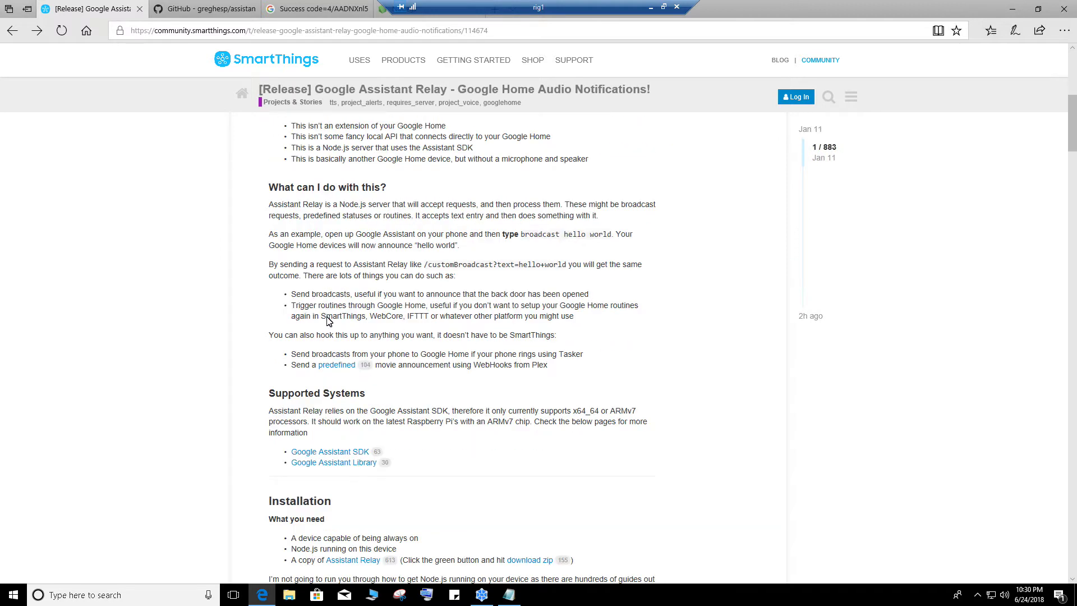
scroll(328, 320, down, 1)
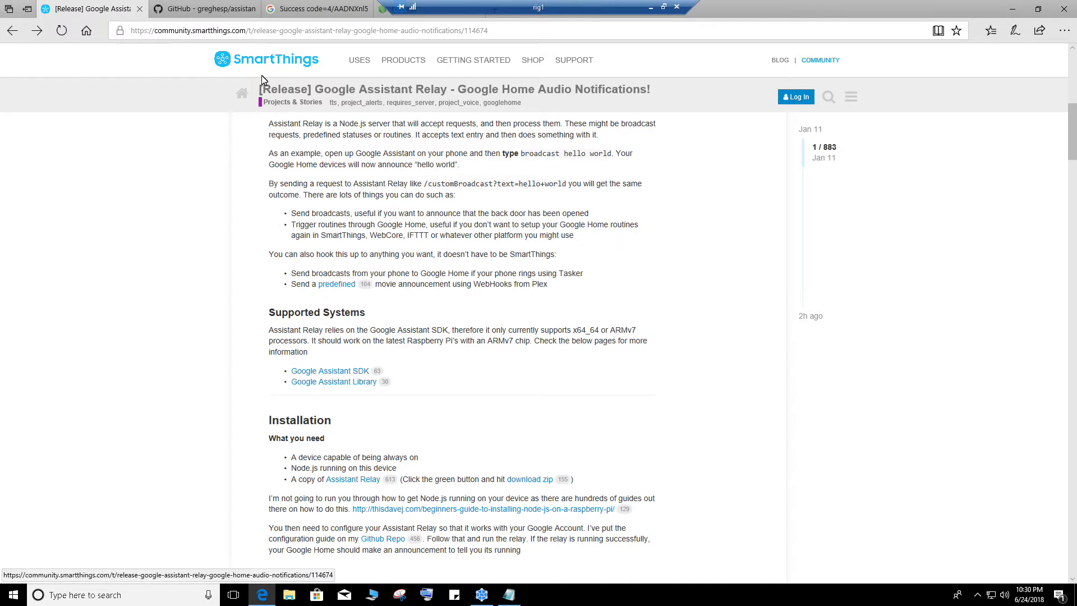
click(314, 10)
Step: Close the sign-in code tab, then download and run the Node.js 8.11.3 LTS installer from nodejs.org
middle_click(314, 12)
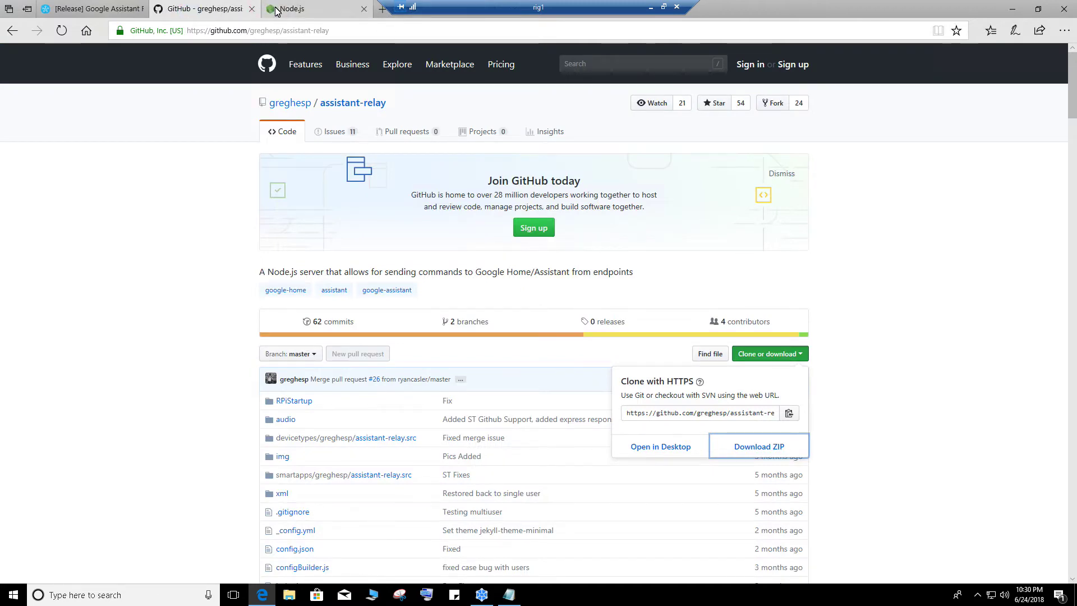
click(314, 11)
click(10, 32)
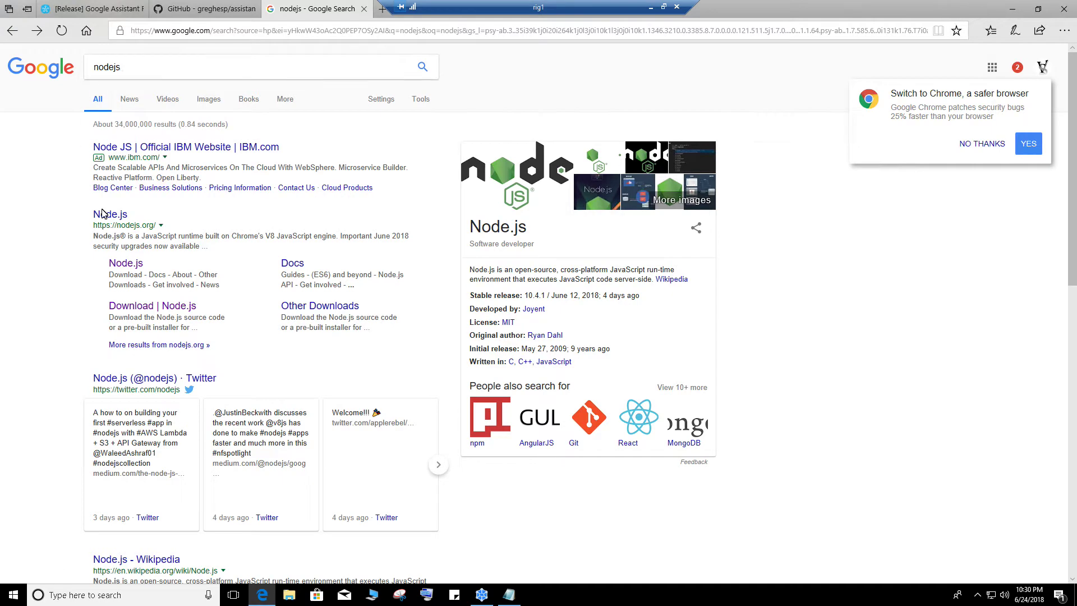
click(112, 215)
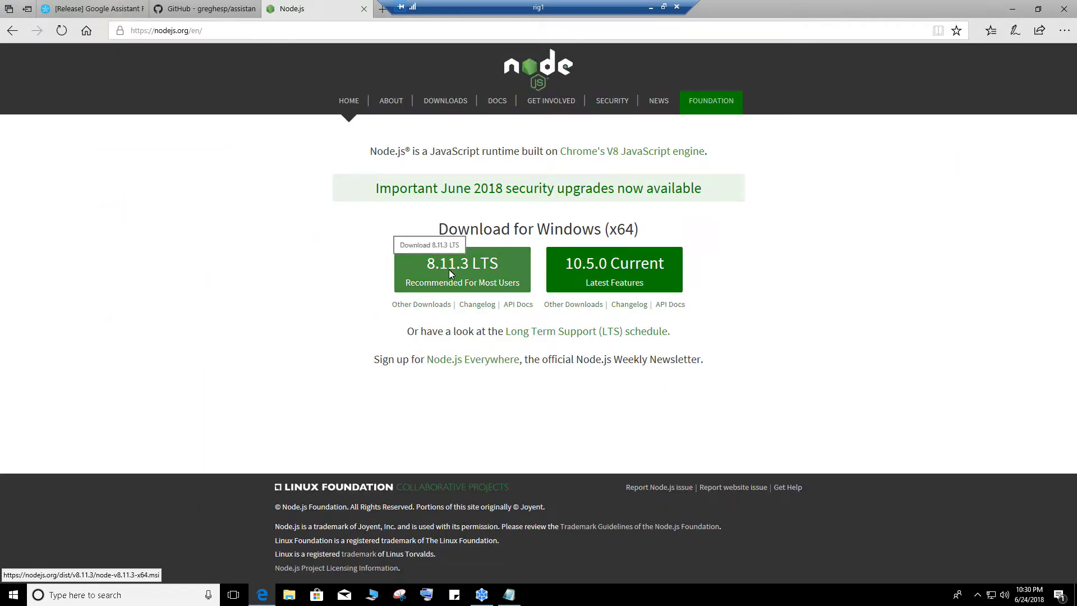
click(405, 275)
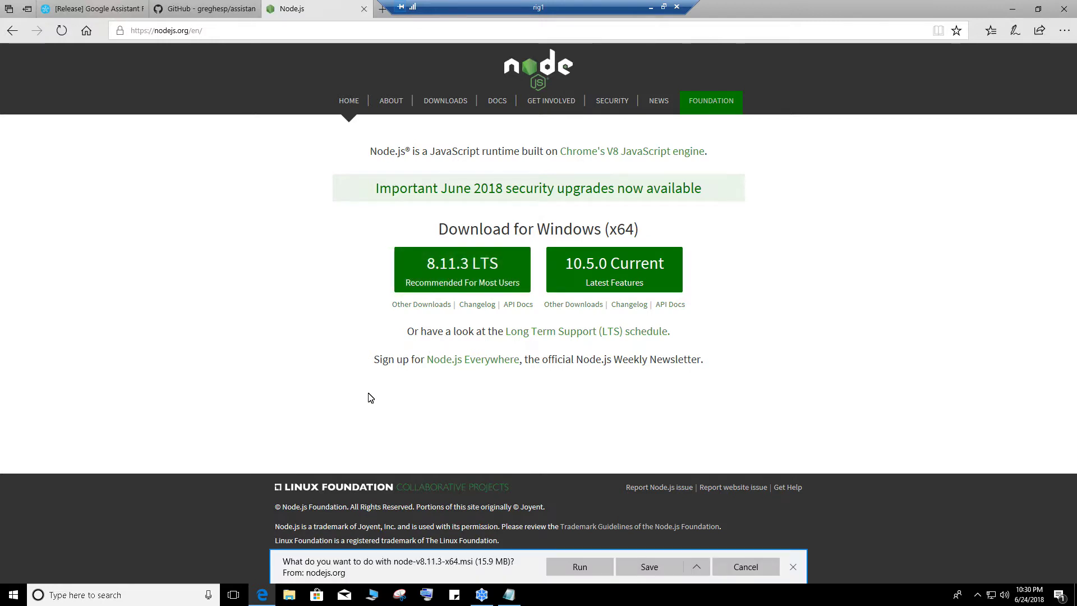
click(579, 568)
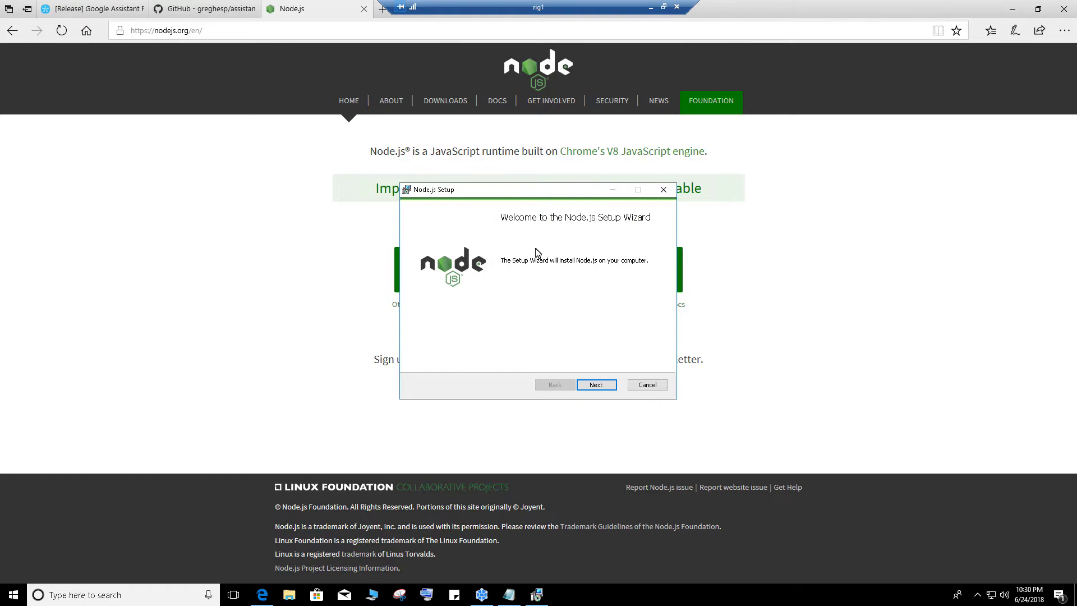
Step: Install Node.js with the license accepted, default folder and features, and approve the system prompt
click(594, 385)
click(465, 359)
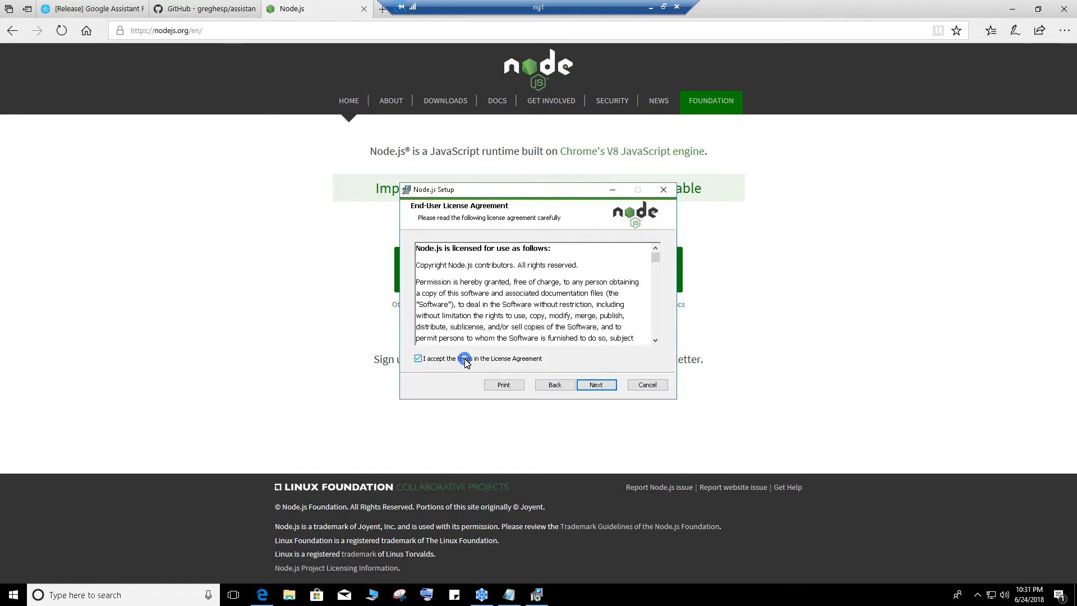
click(595, 387)
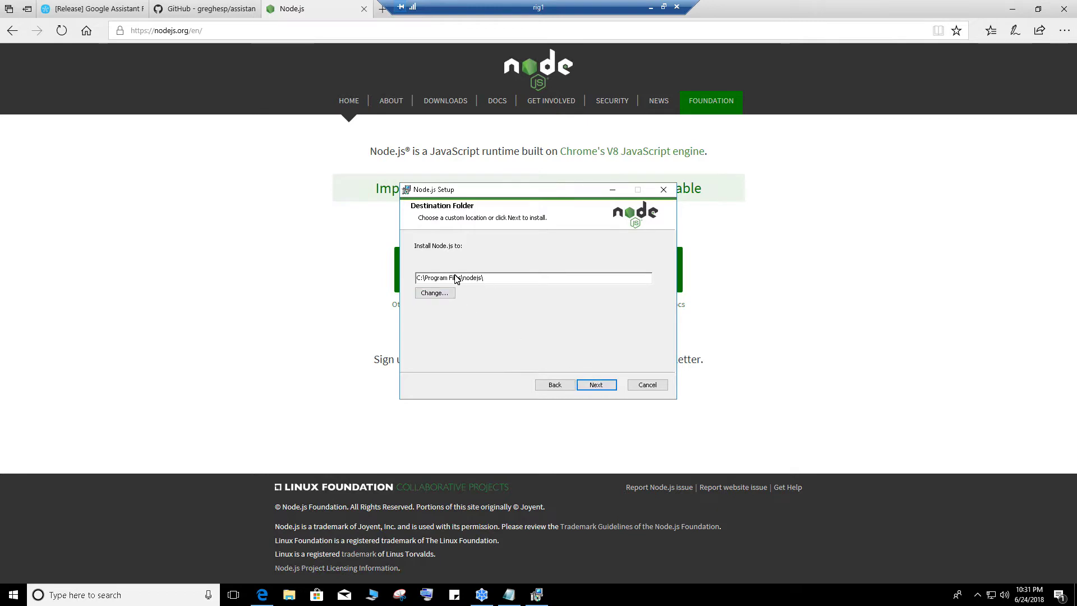
click(596, 385)
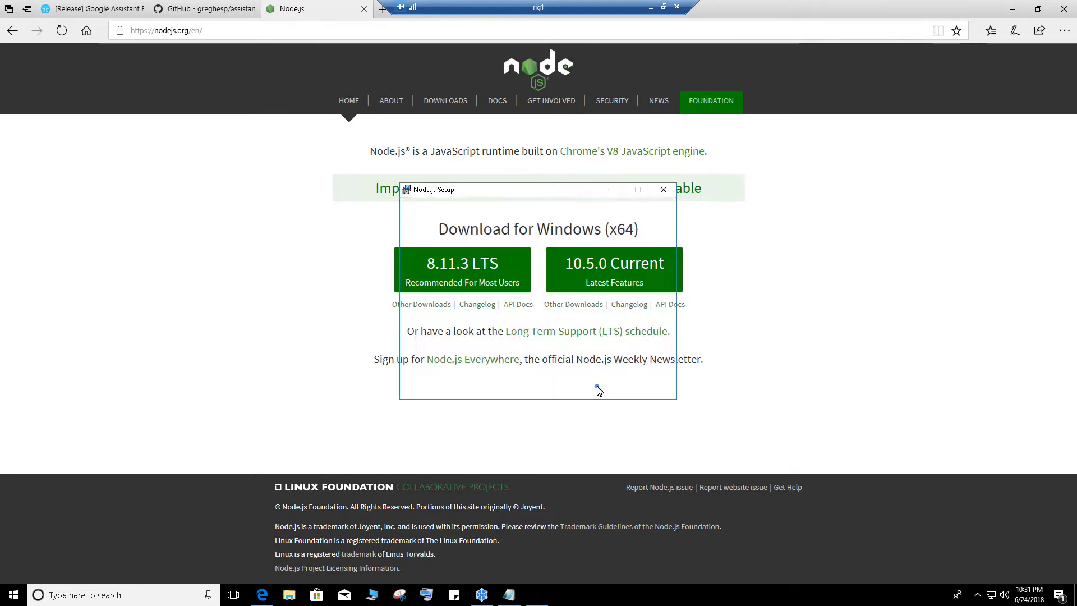
click(598, 387)
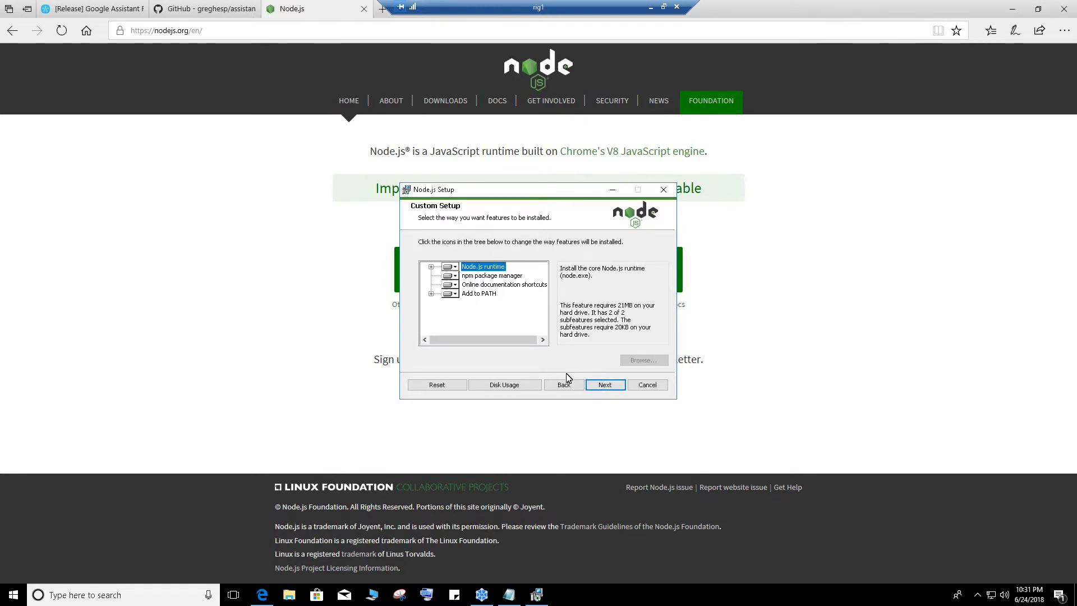
click(601, 385)
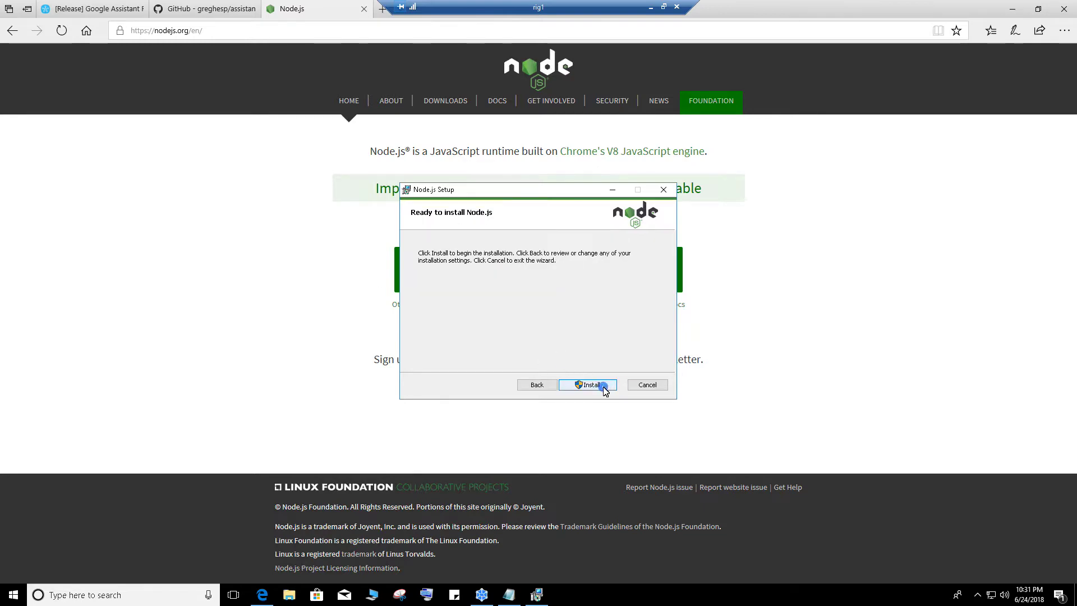
click(586, 385)
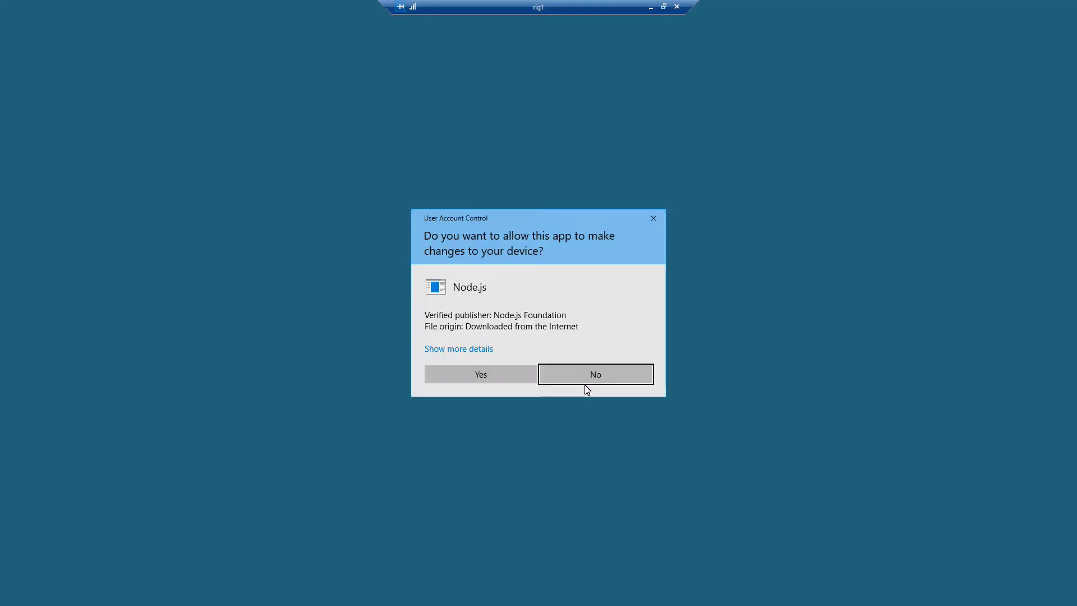
click(487, 381)
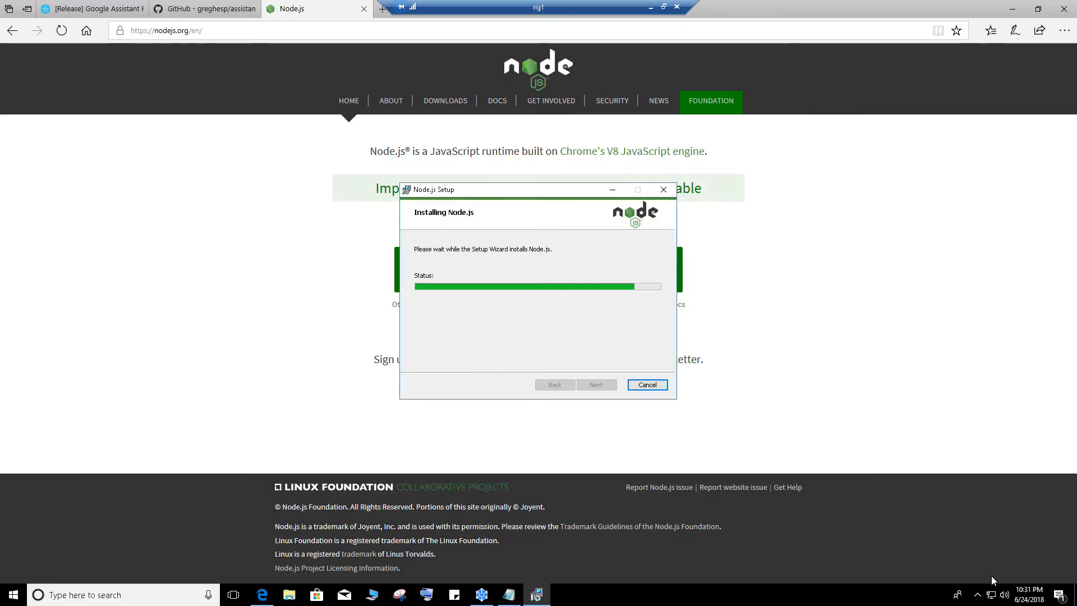
Step: Turn the remote audio volume down to 6
click(1004, 594)
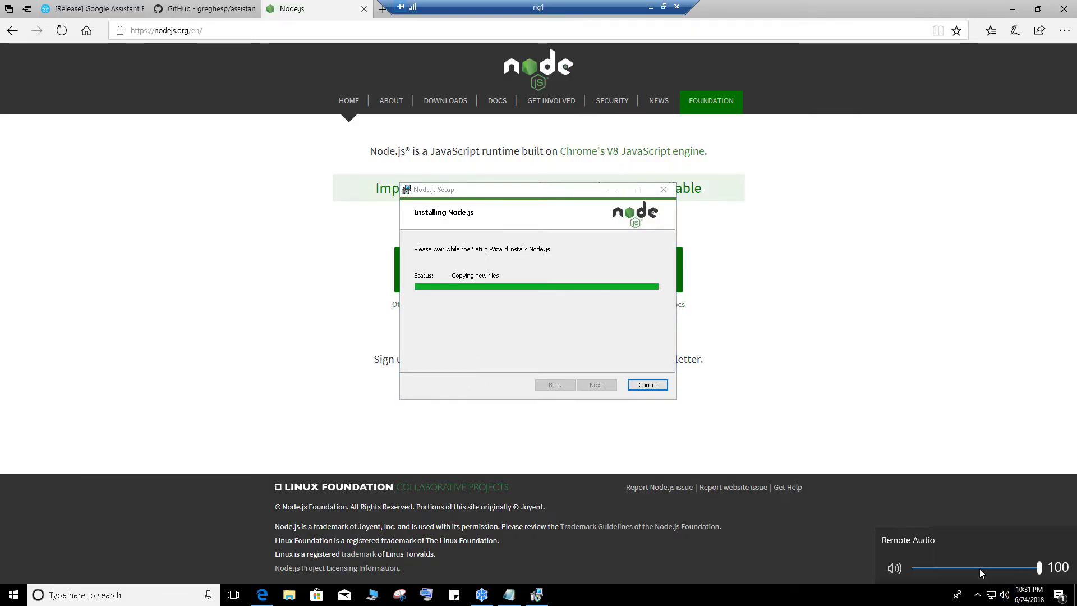
click(941, 569)
drag(941, 573, 921, 576)
click(842, 432)
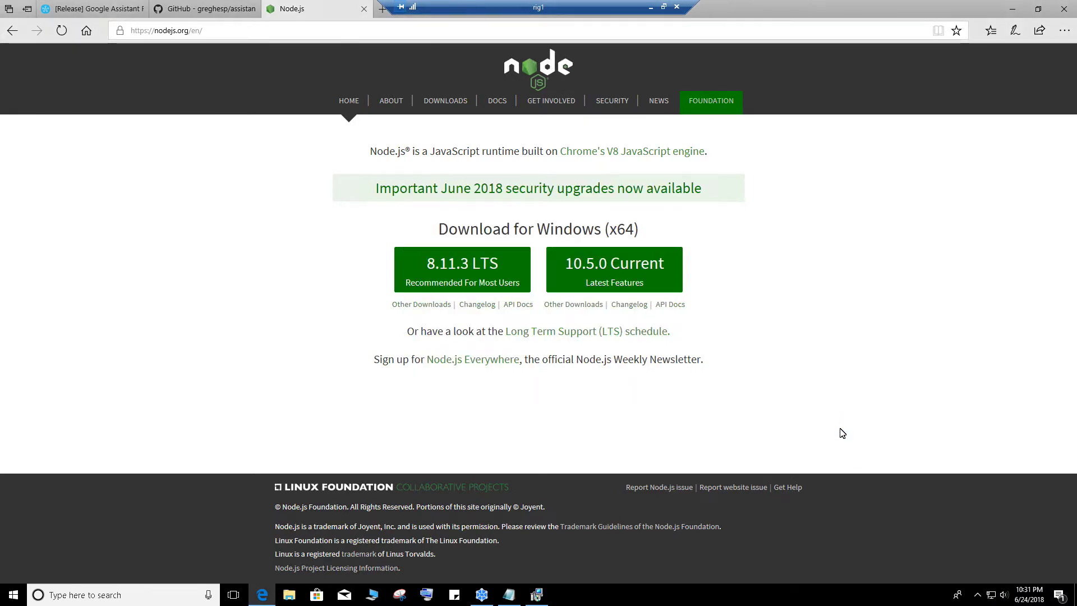
Step: Finish and close the completed Node.js setup wizard
click(537, 594)
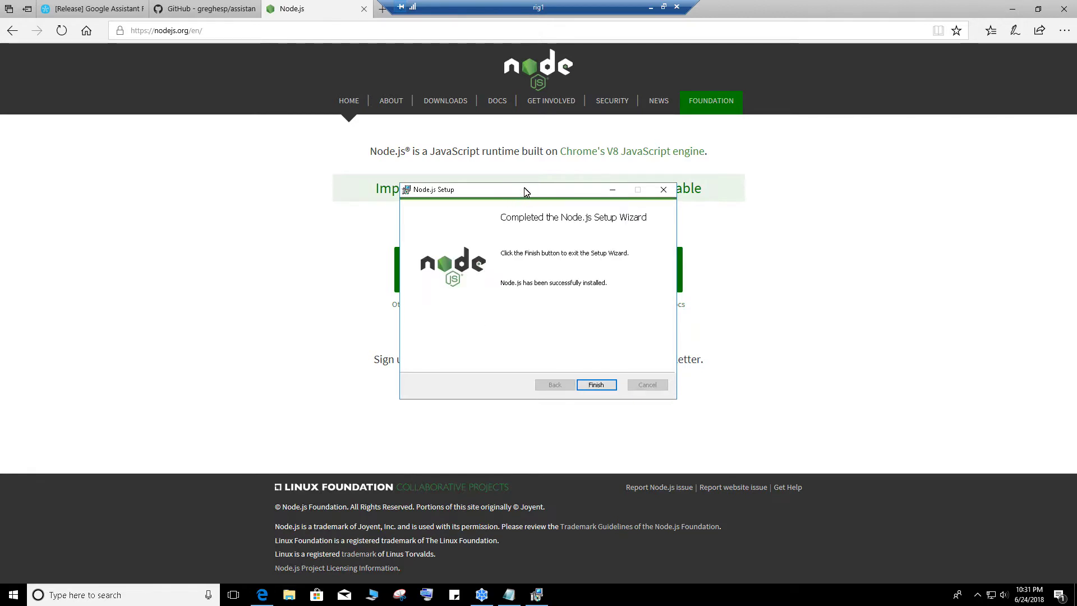
drag(524, 189, 564, 325)
click(593, 383)
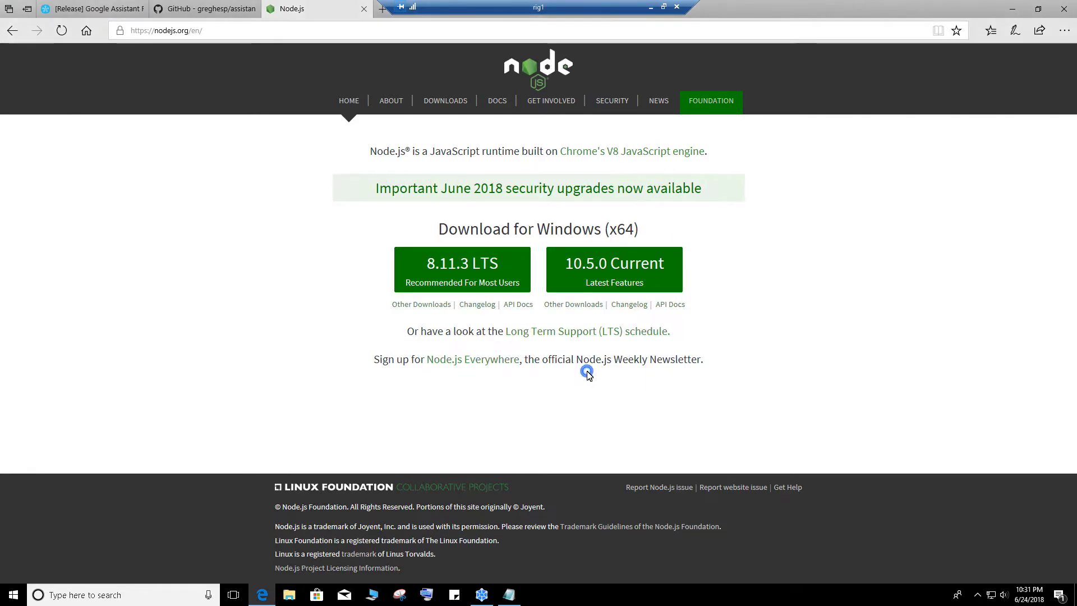
click(75, 594)
Step: Launch Command Prompt via 'cmd' and try the 'nodejs -v' version check, which fails
text(cmd)
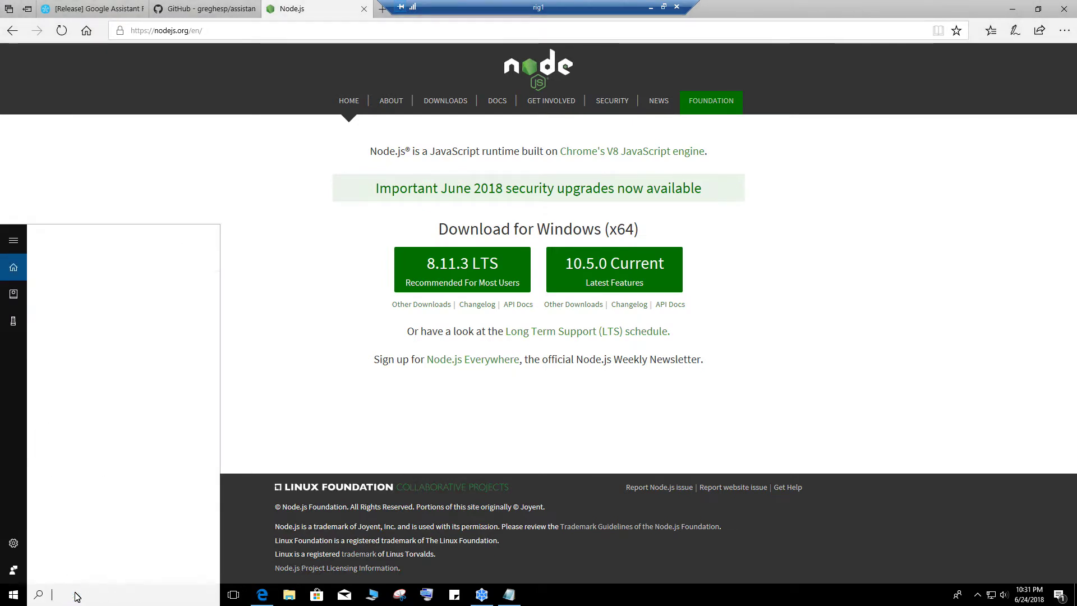
key(Return)
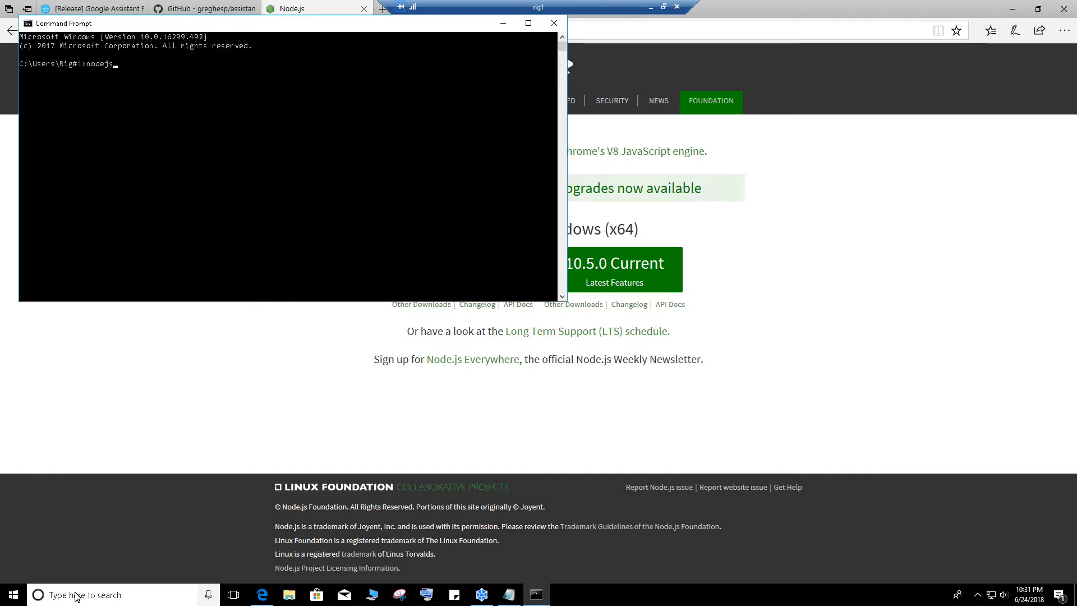
text(nodejs -v)
key(Return)
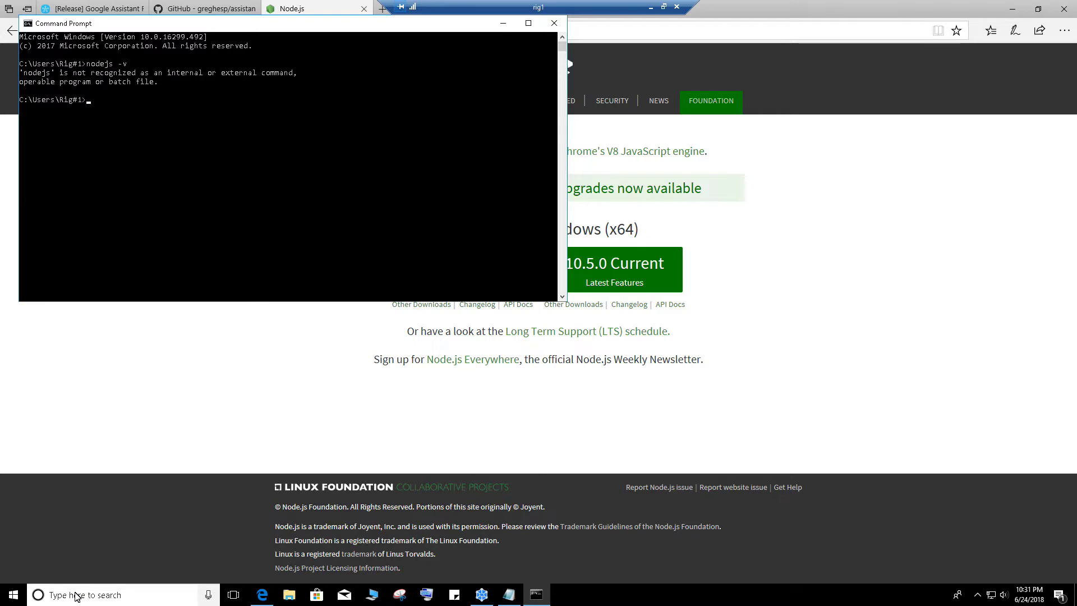
drag(233, 28, 315, 76)
Step: Run 'node -v' to confirm Node.js v8.11.3, then minimize Command Prompt
text(node -v)
key(Return)
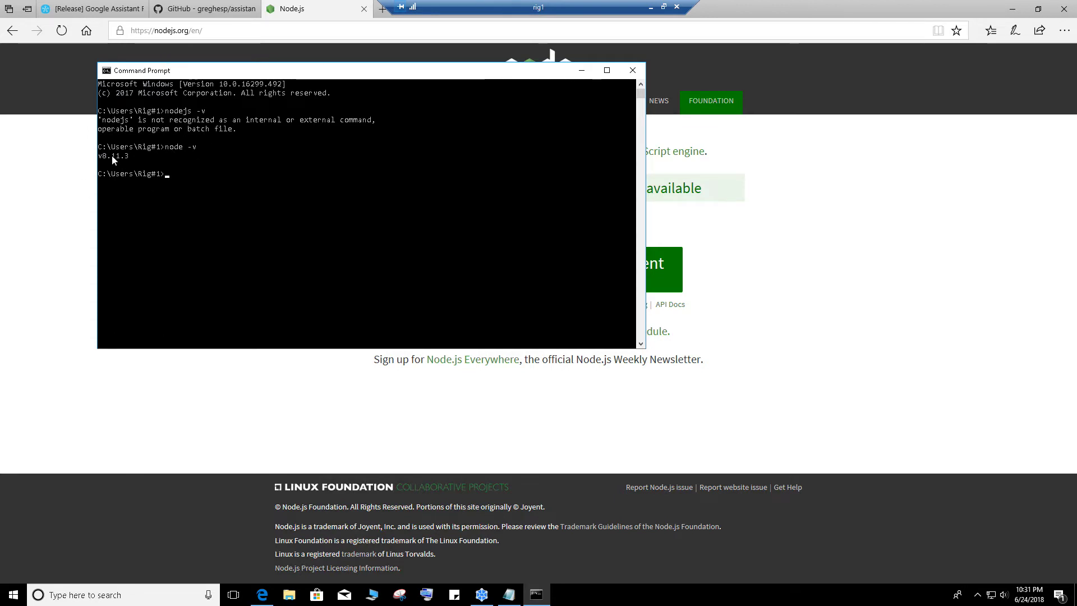
drag(237, 66, 477, 297)
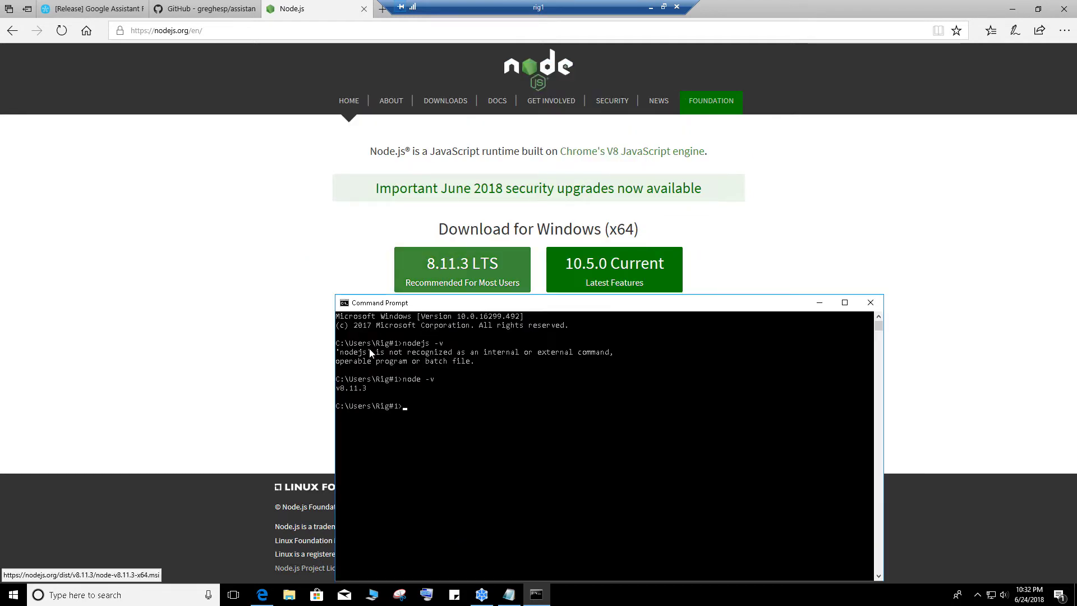
drag(508, 303, 393, 227)
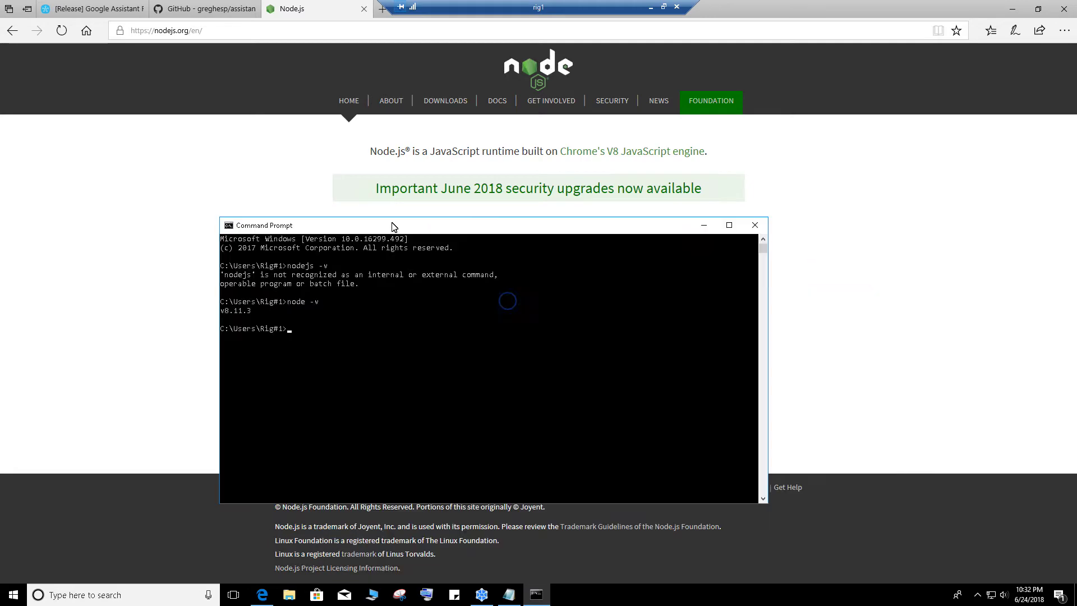
click(705, 225)
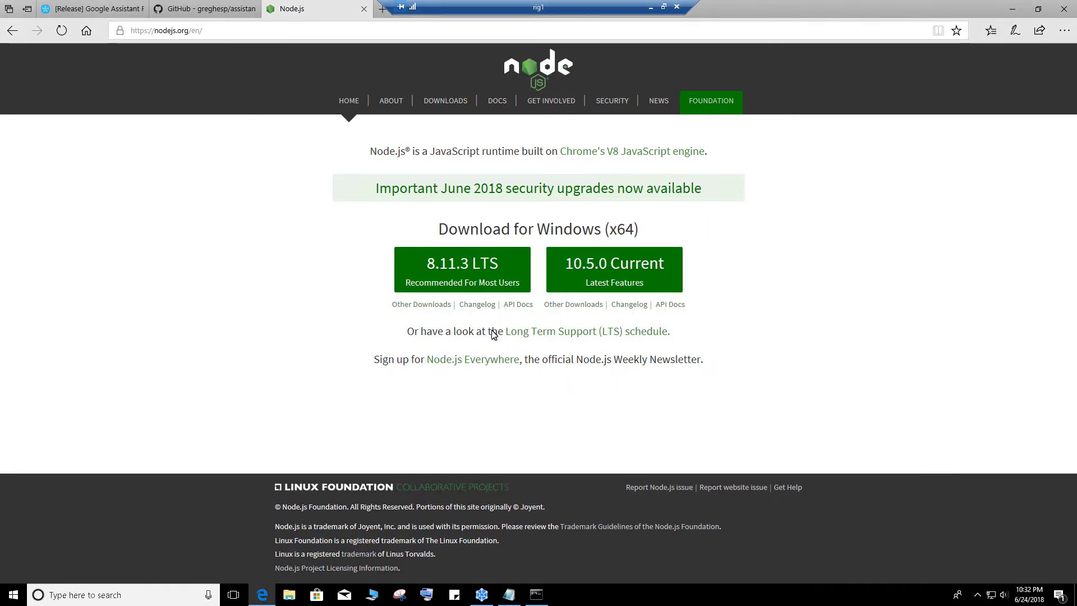
Step: Return to the forum post and open the Assistant Relay repository on GitHub
click(103, 5)
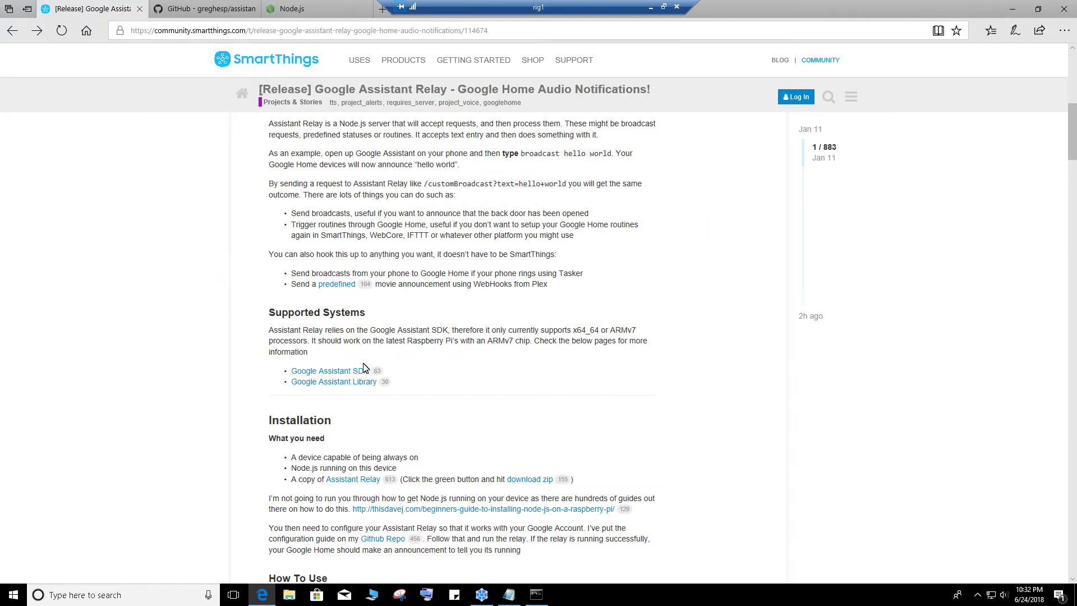
scroll(267, 296, down, 3)
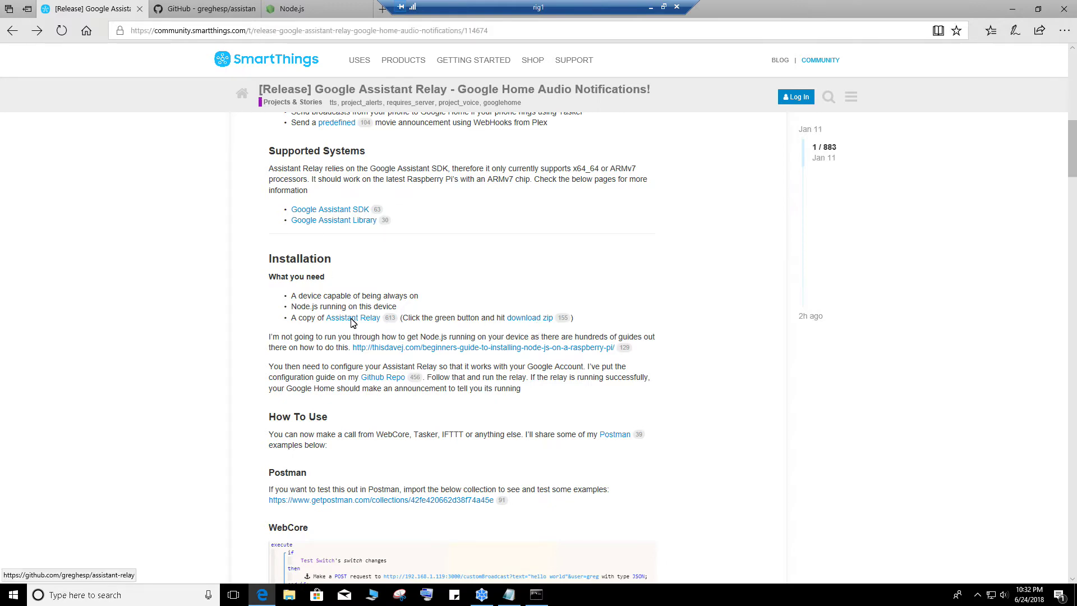
click(205, 8)
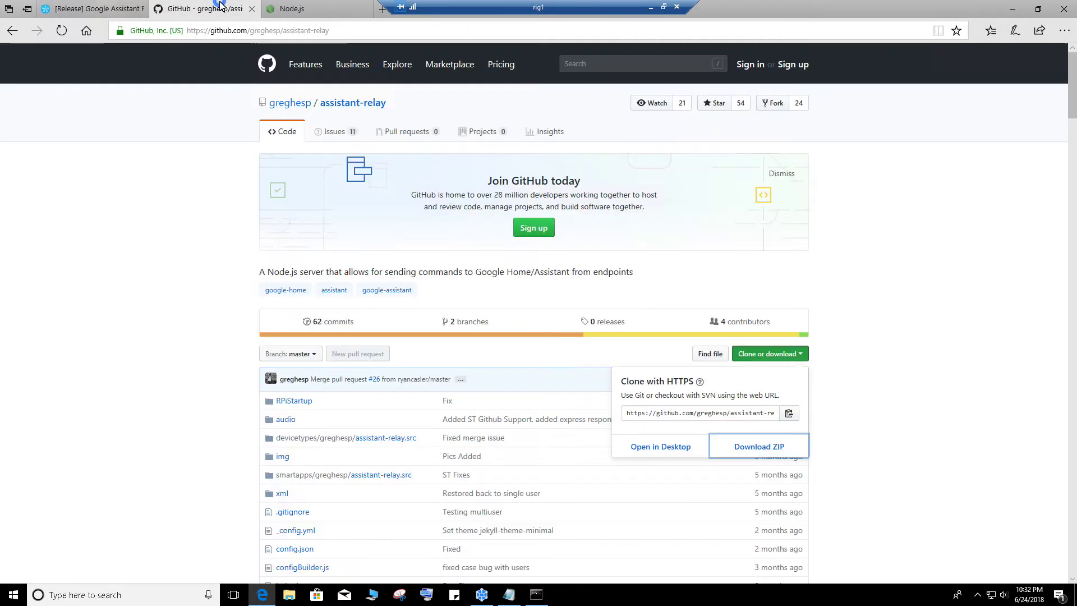
click(203, 314)
scroll(207, 221, down, 4)
scroll(211, 235, up, 2)
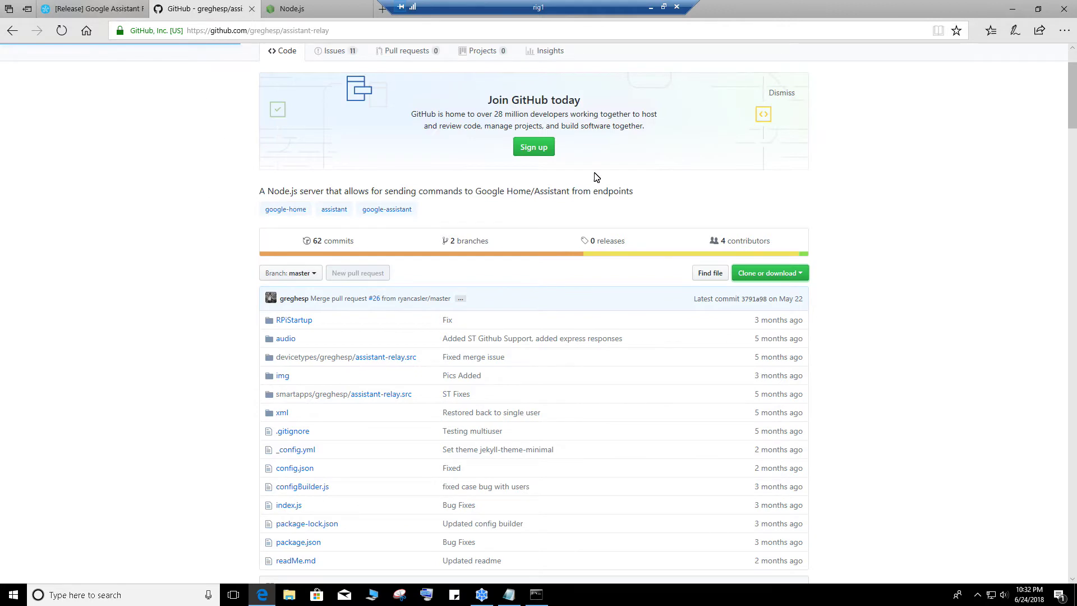
Step: Download the repository as assistant-relay-master.zip and open the archive
click(775, 274)
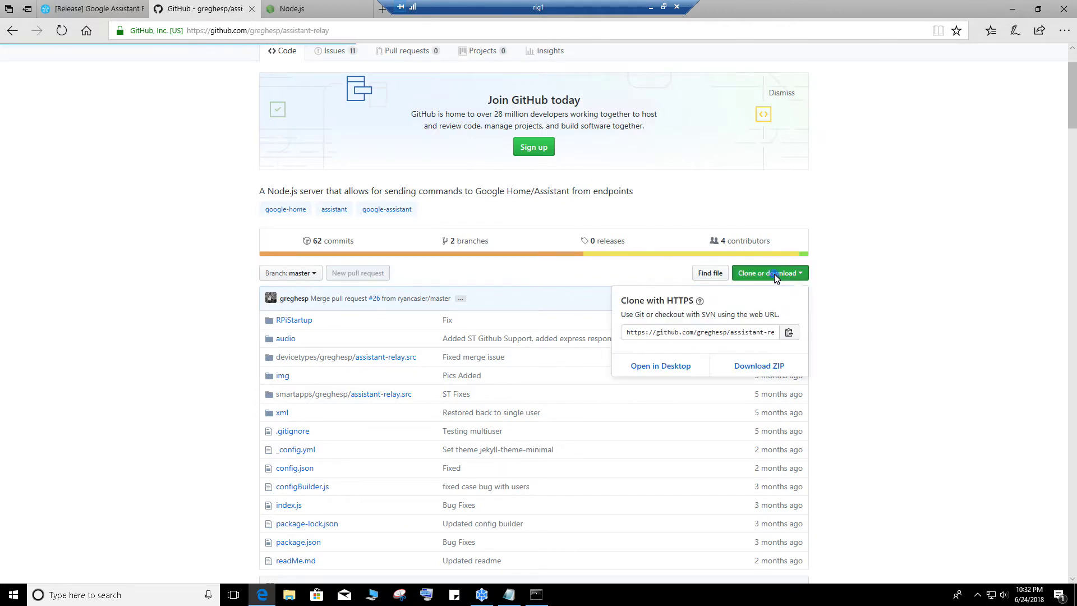
click(756, 369)
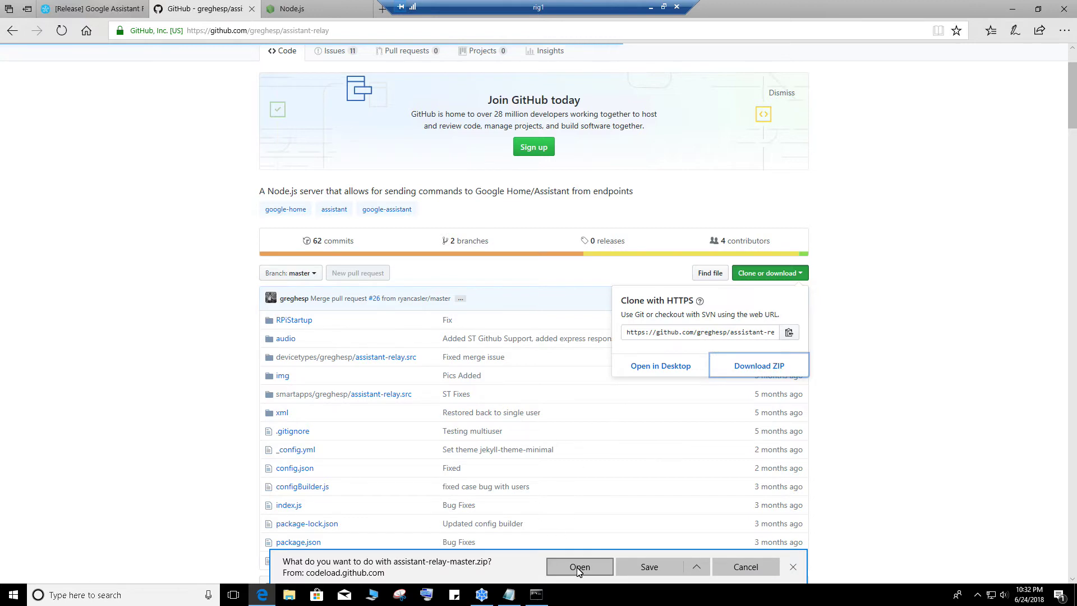
click(579, 567)
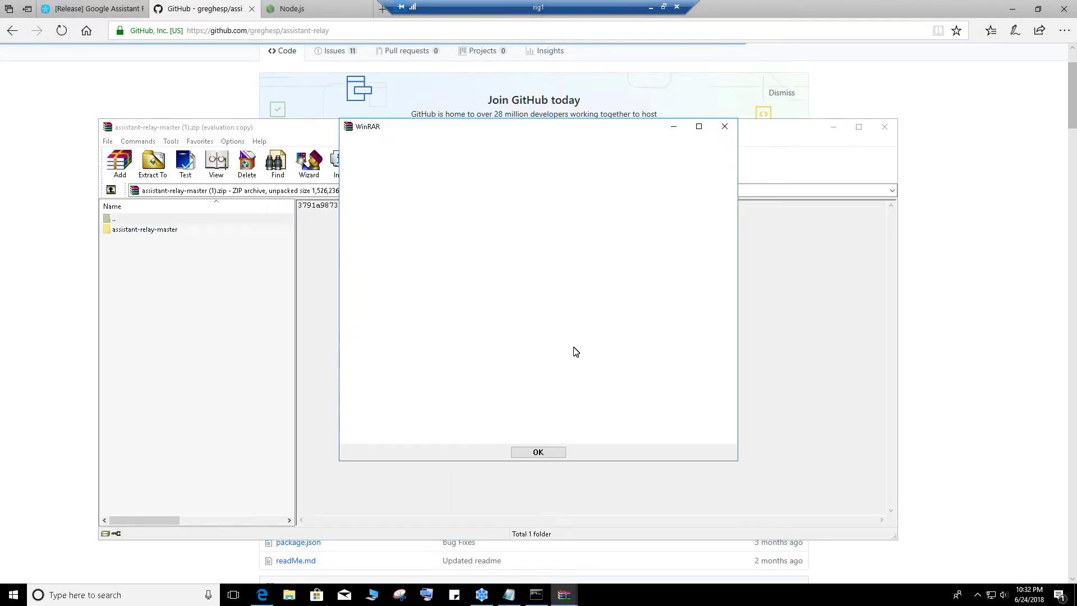
Step: Extract the assistant-relay-master folder from the zip onto the desktop and close WinRAR
click(722, 127)
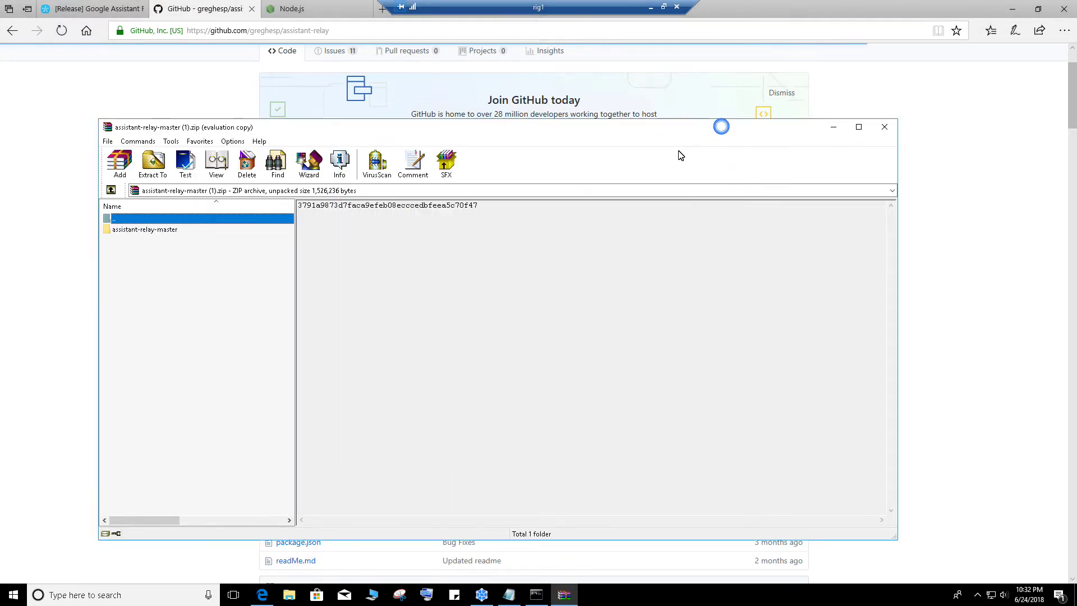
click(1011, 9)
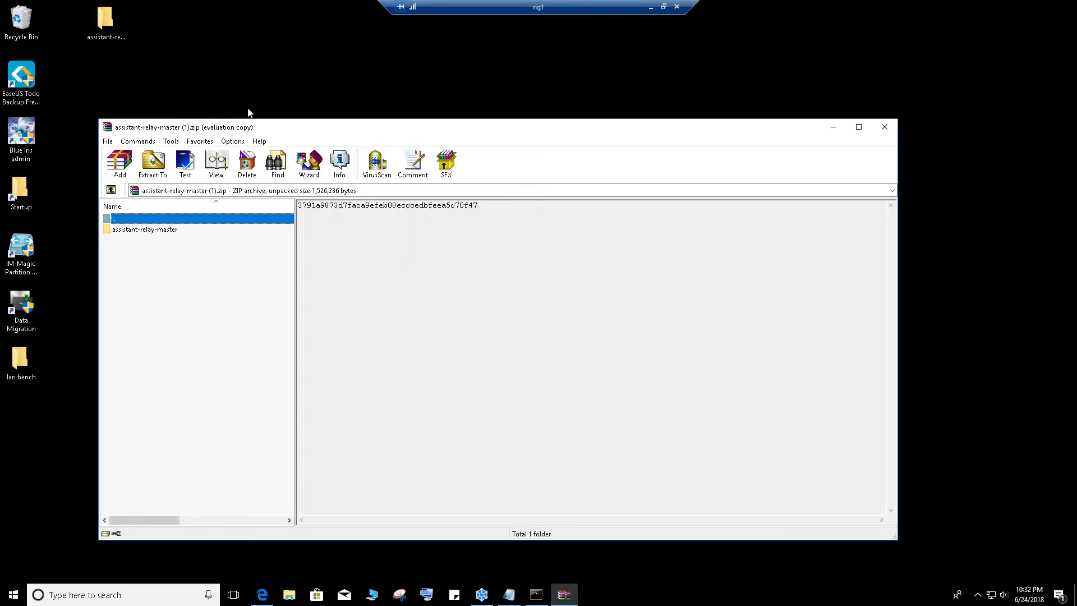
drag(282, 131, 406, 284)
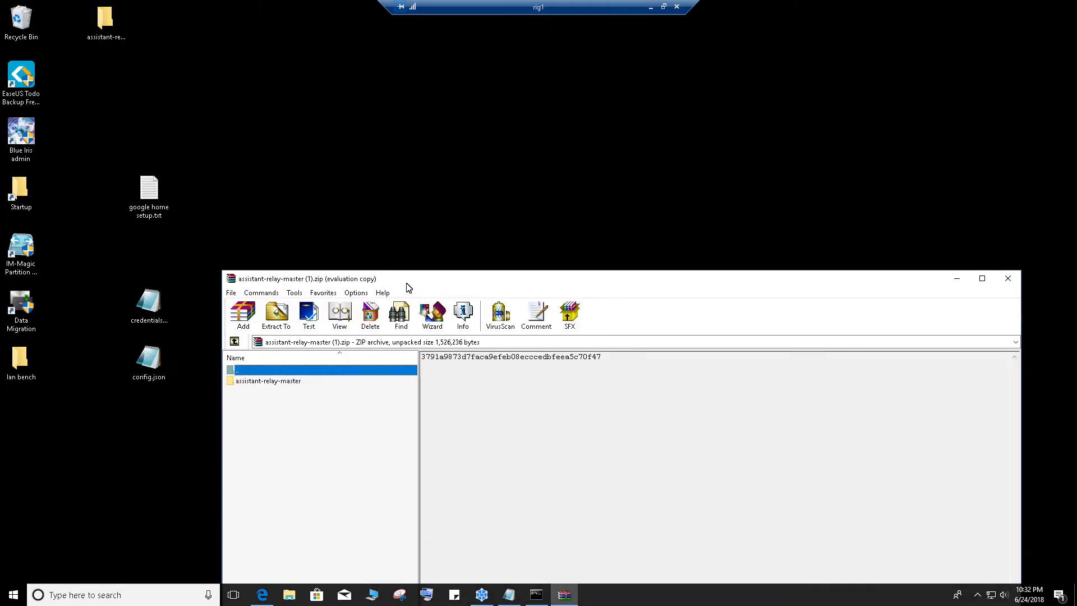
click(262, 382)
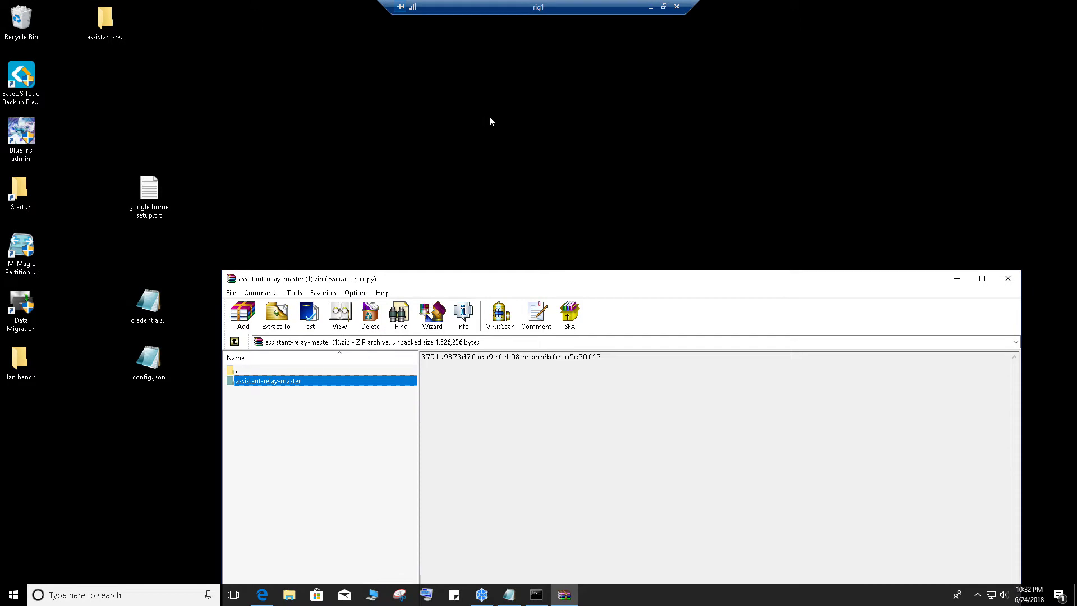
drag(490, 121, 489, 121)
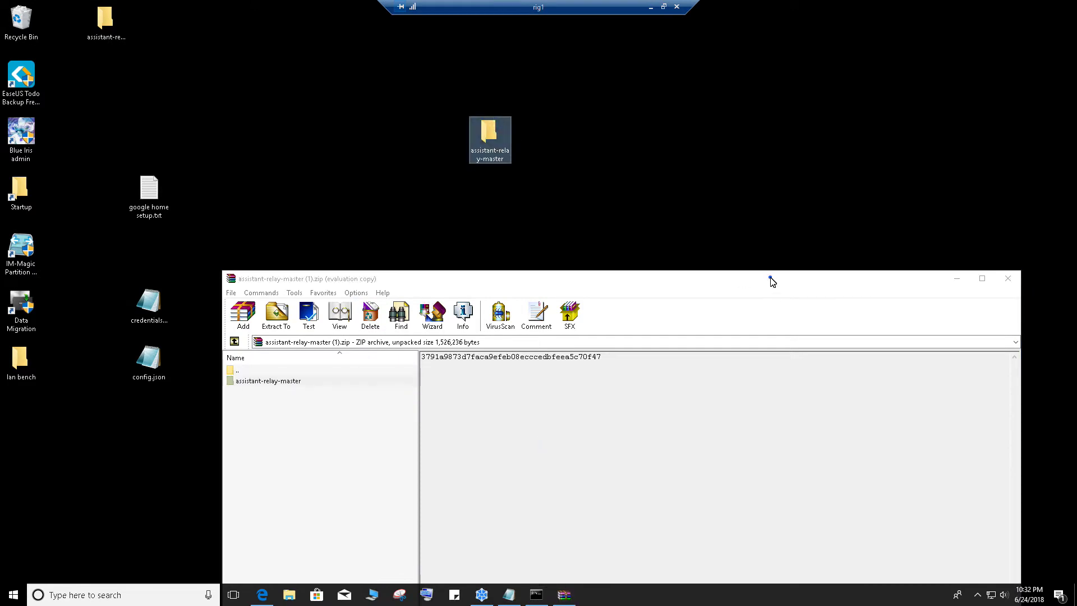
drag(771, 281, 738, 161)
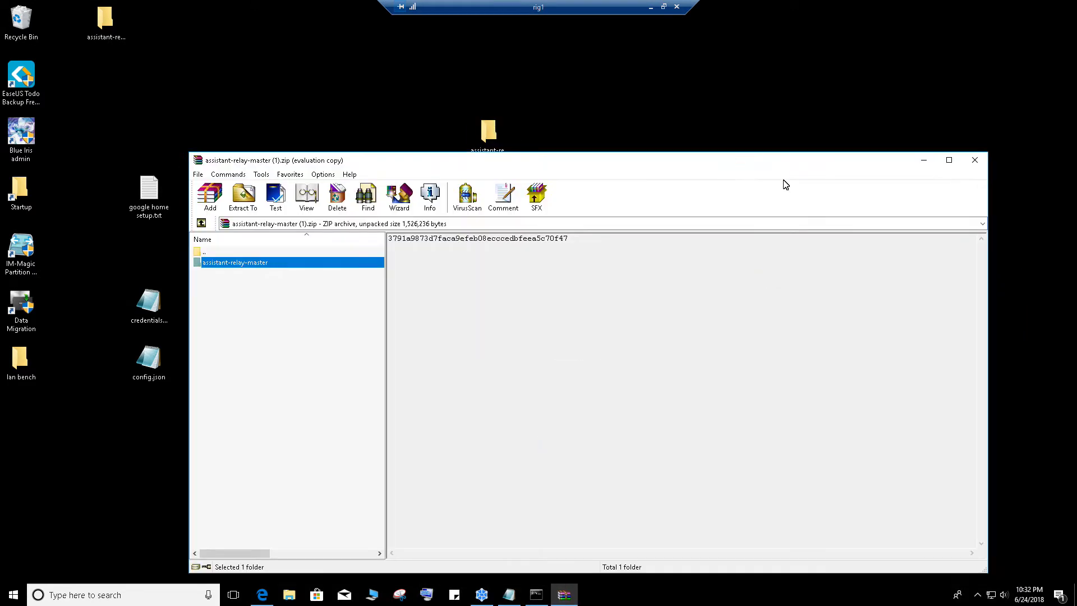
click(974, 161)
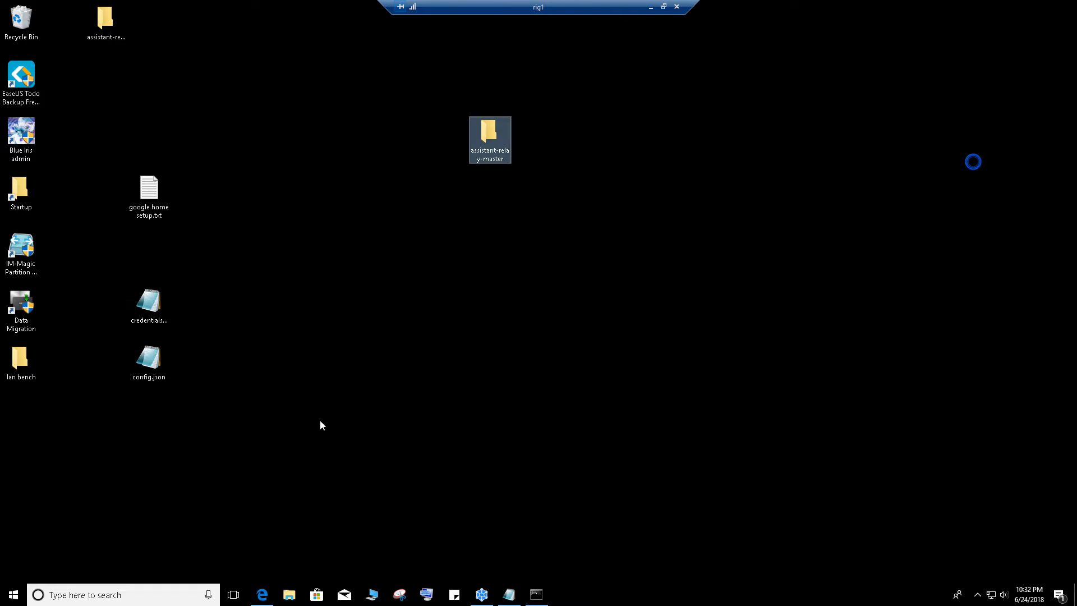
click(262, 595)
Step: Scroll the GitHub readme to its npm install and build-config instructions, then minimize Edge
scroll(156, 320, down, 8)
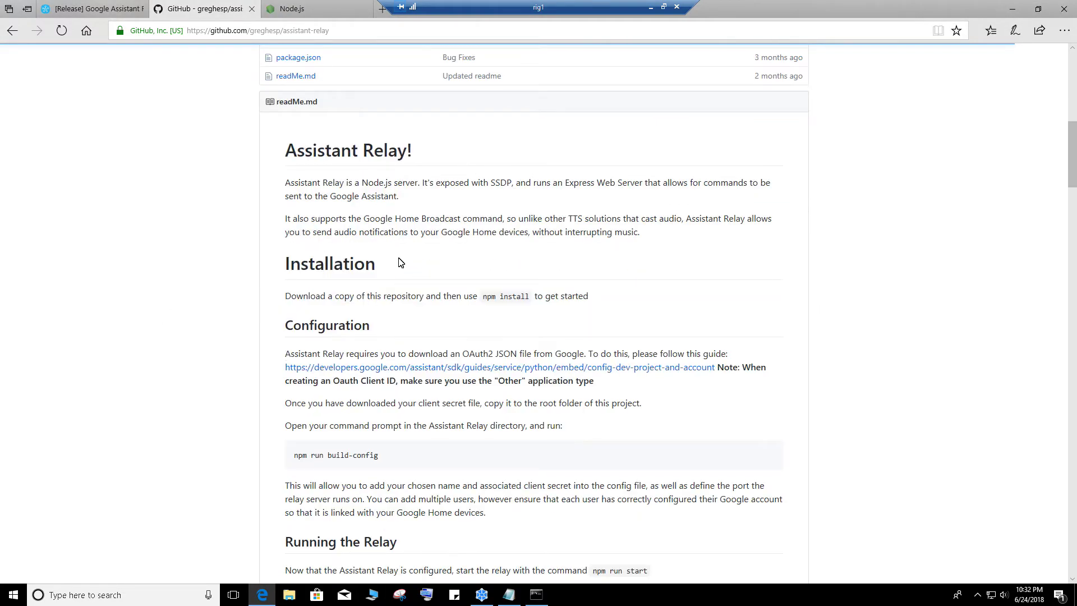
scroll(331, 260, down, 3)
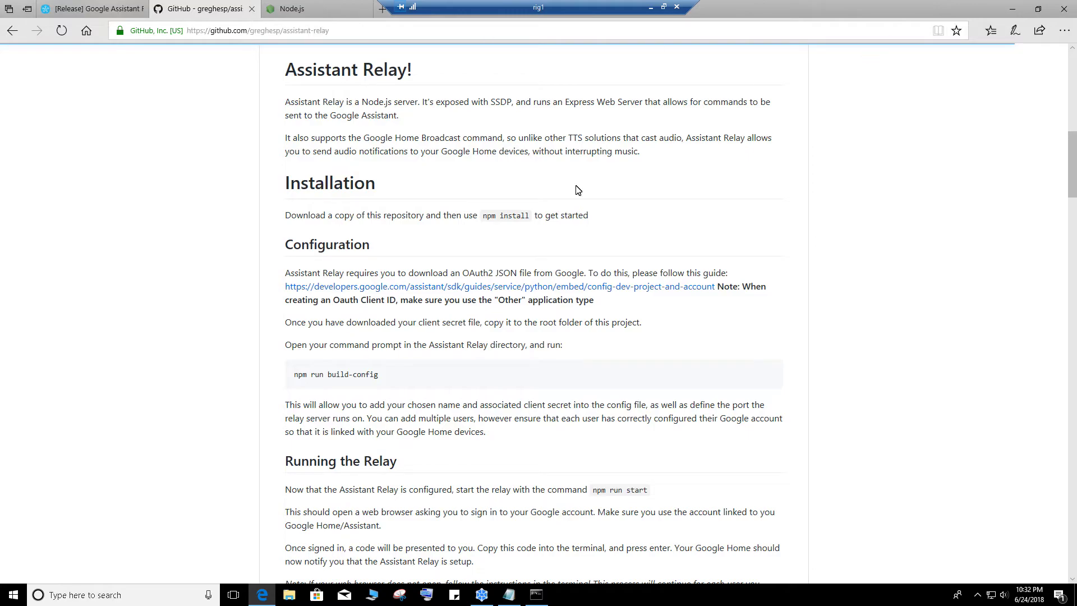
click(1012, 9)
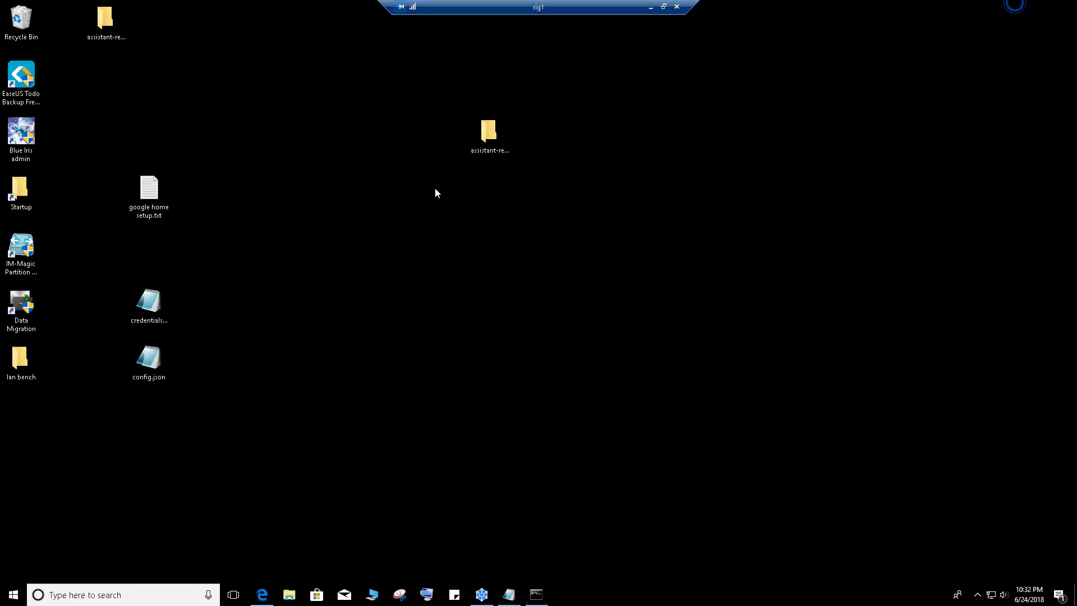
Step: Open the desktop assistant-relay-master folder and copy its full path from the address bar
double_click(484, 139)
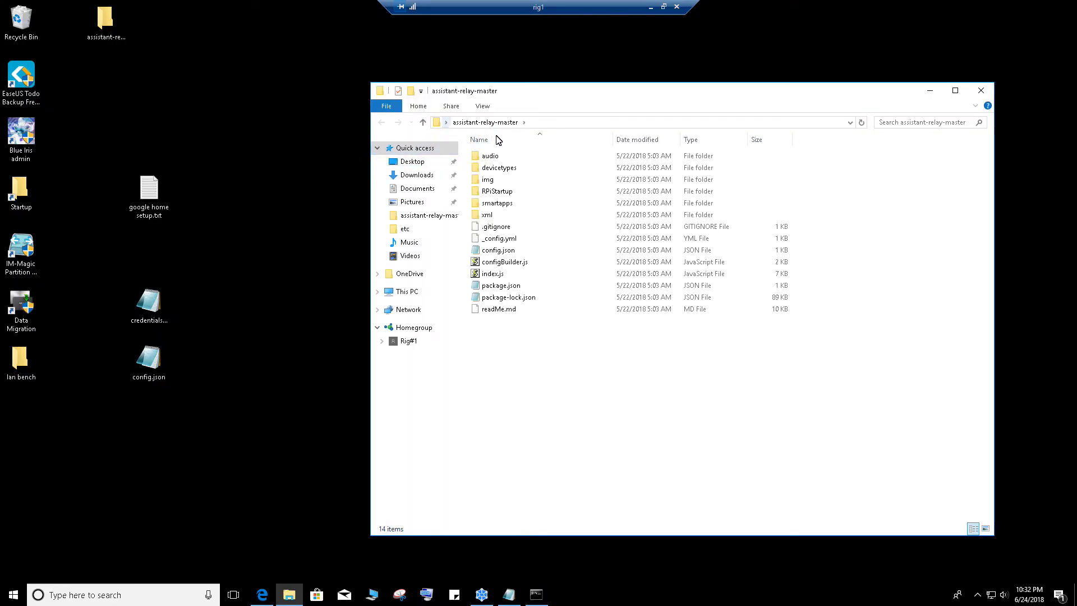
click(549, 124)
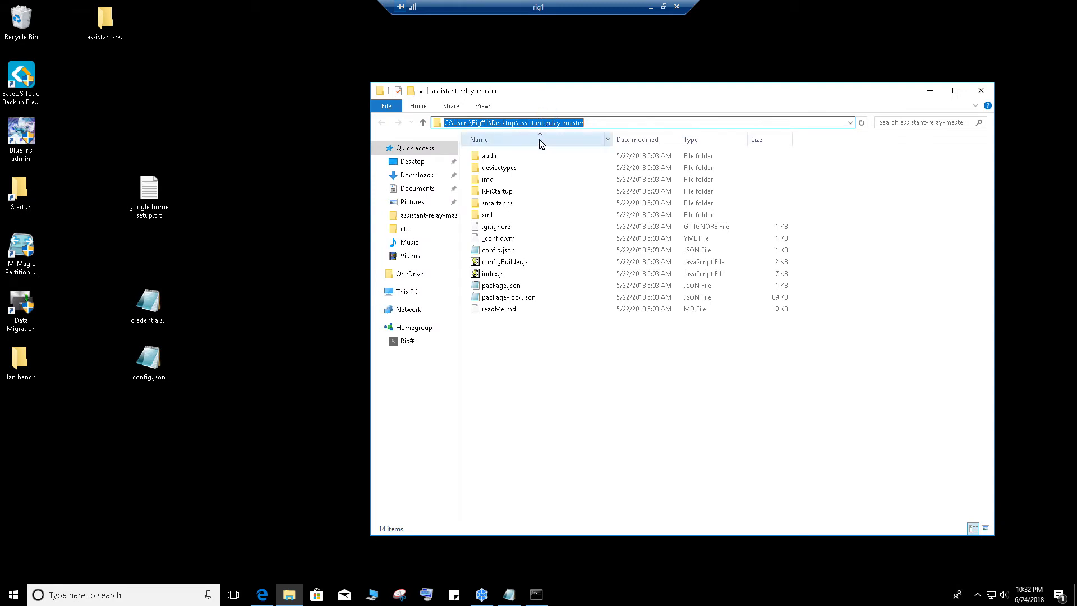
text(c)
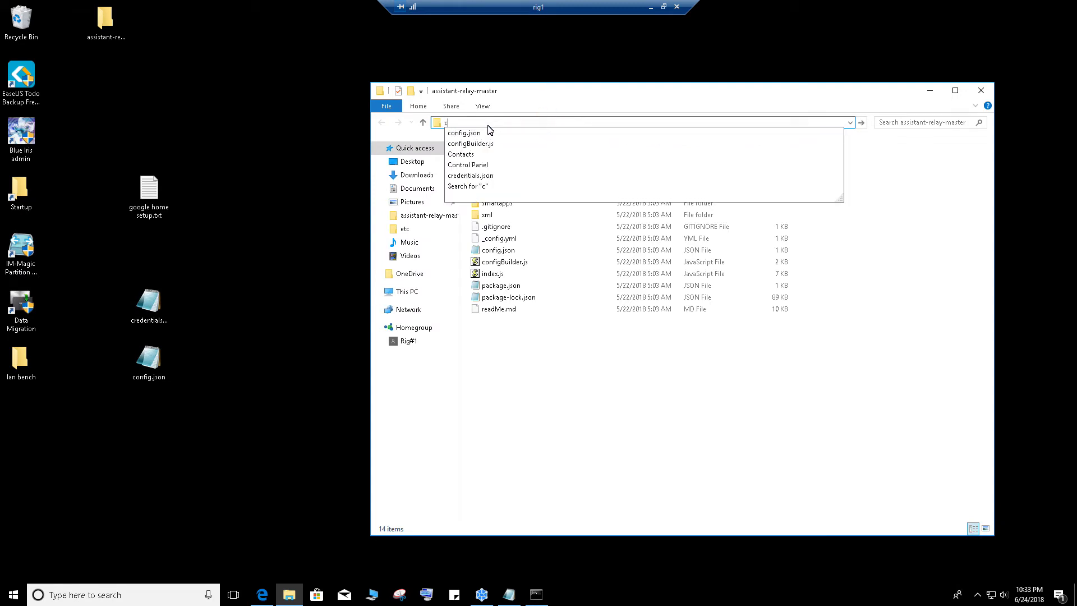
key(Escape)
key(Escape)
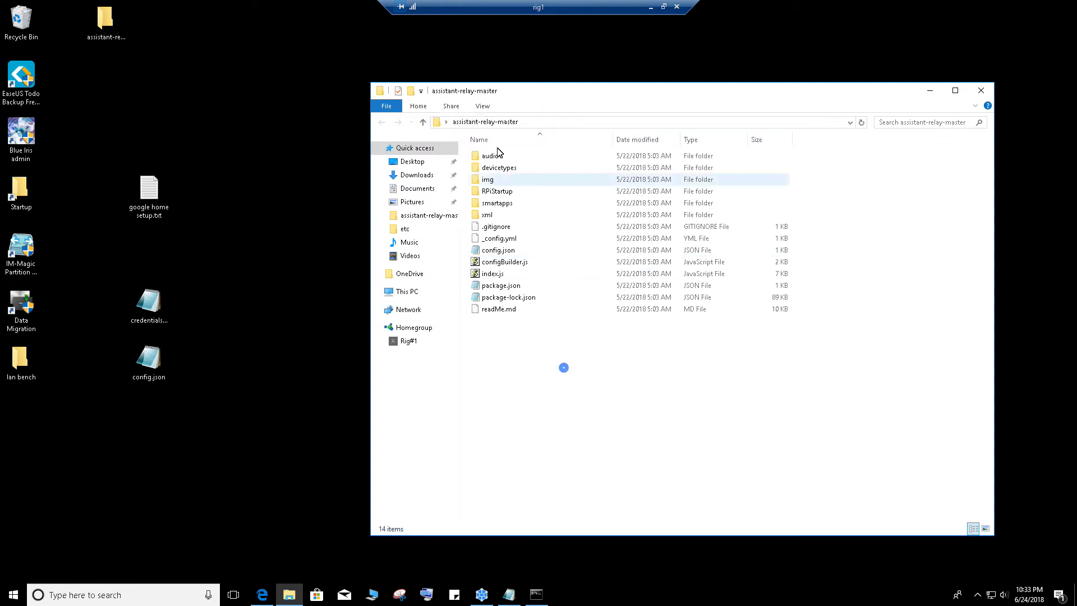
click(550, 123)
key(ctrl+c)
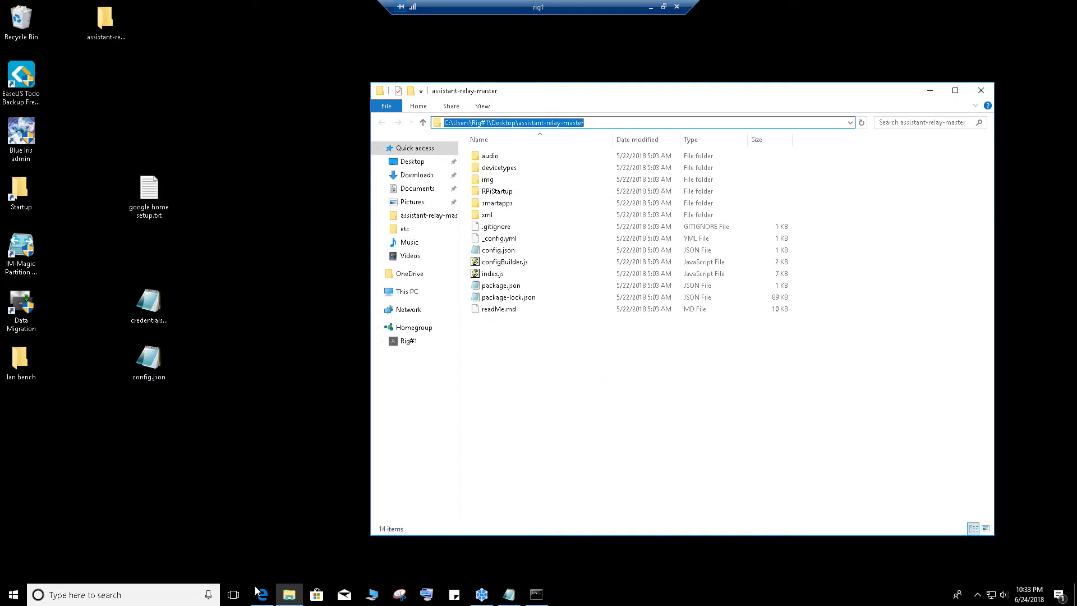
click(536, 594)
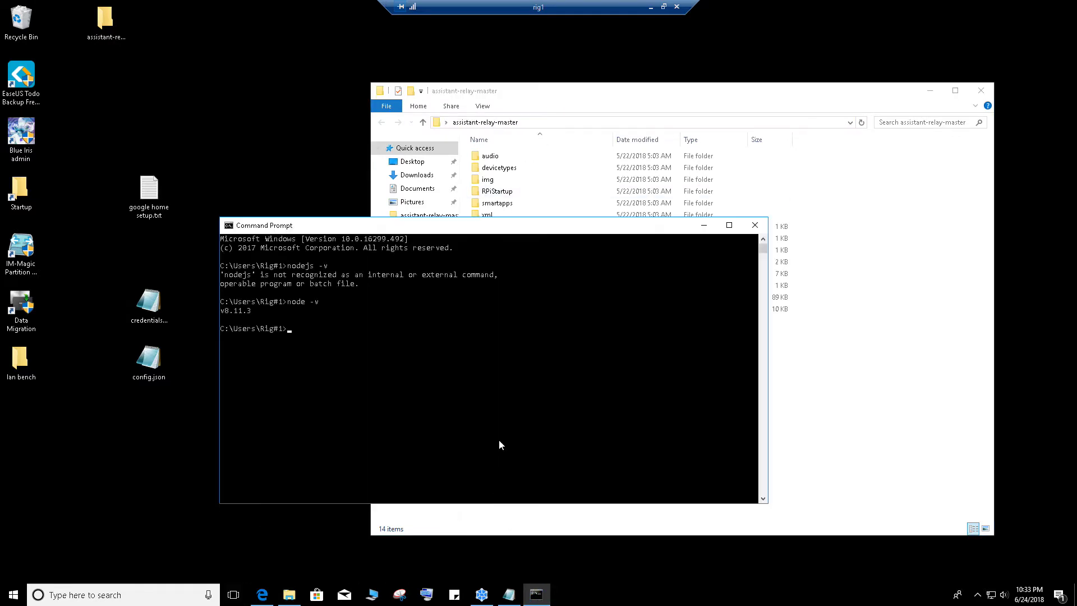
Step: Change into the assistant-relay-master folder using cd with the pasted path, and list it with dir
text(cd)
key(ctrl+v)
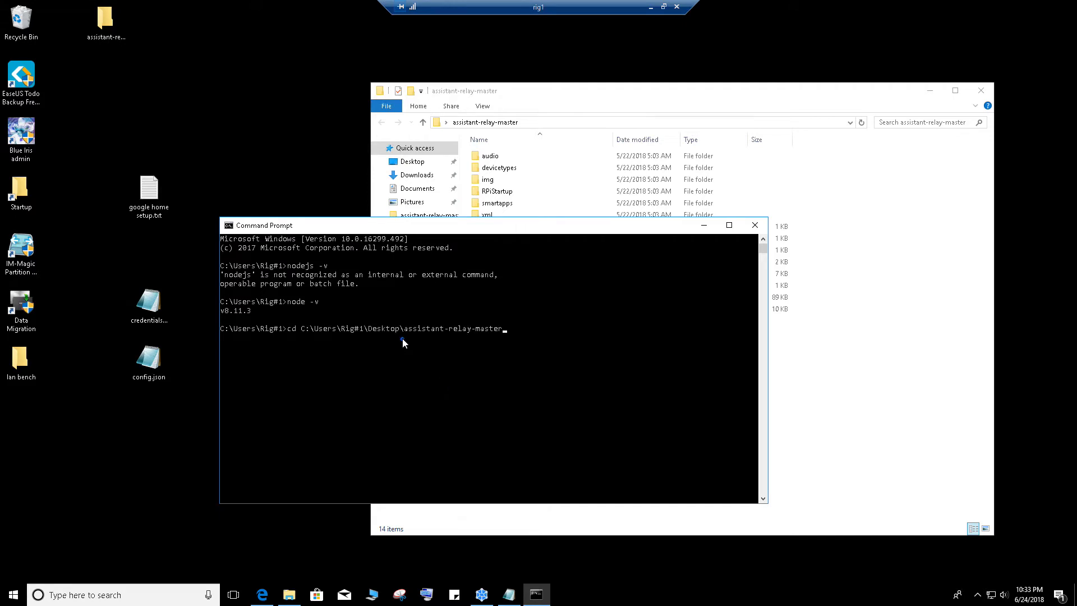
key(Return)
text(dir)
key(Return)
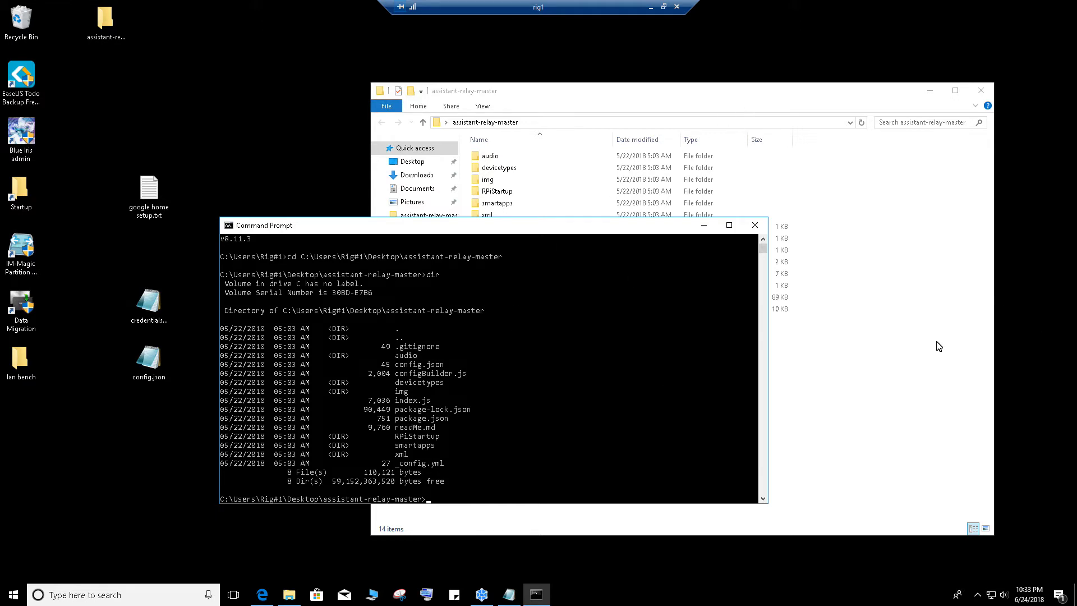
Step: Run npm install, adding 336 packages, then minimize Command Prompt
click(444, 498)
text(npm install)
key(Return)
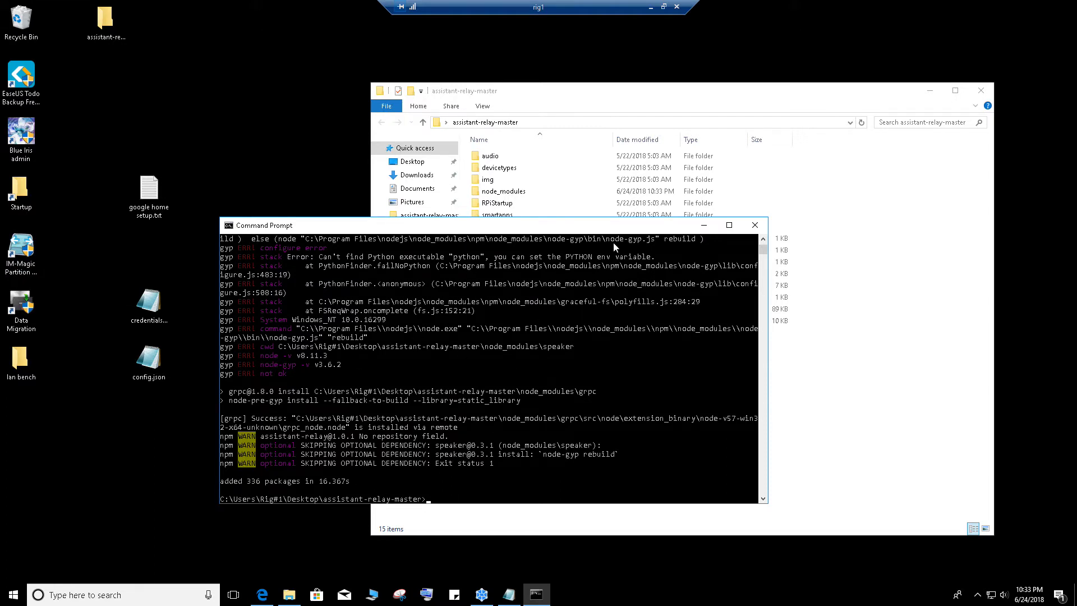
click(704, 228)
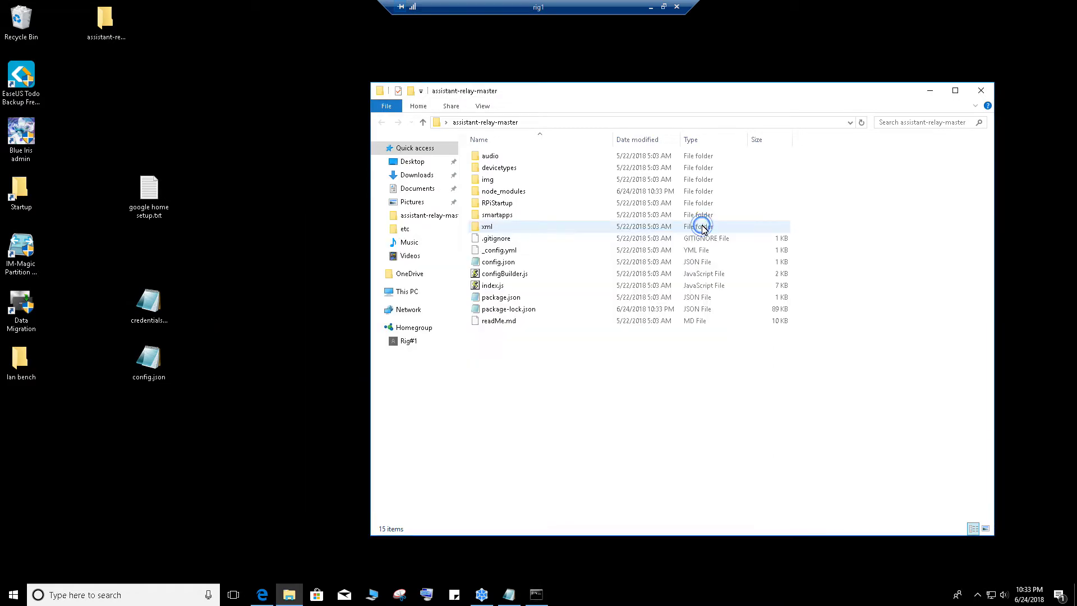
Step: Follow the readme's developers.google.com OAuth guide link to Configure a Developer Project
click(264, 596)
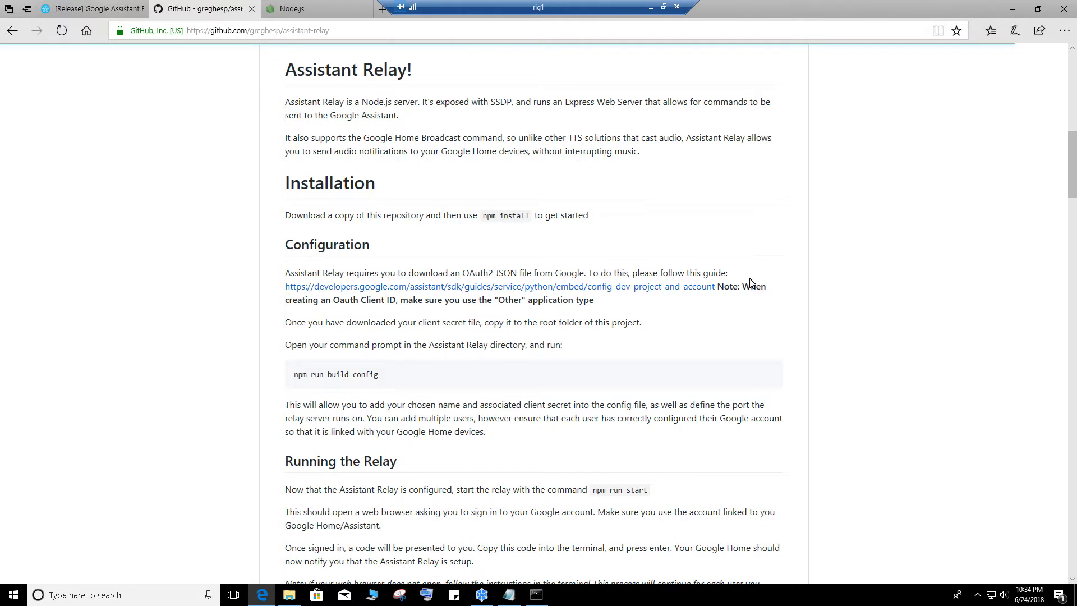
click(416, 290)
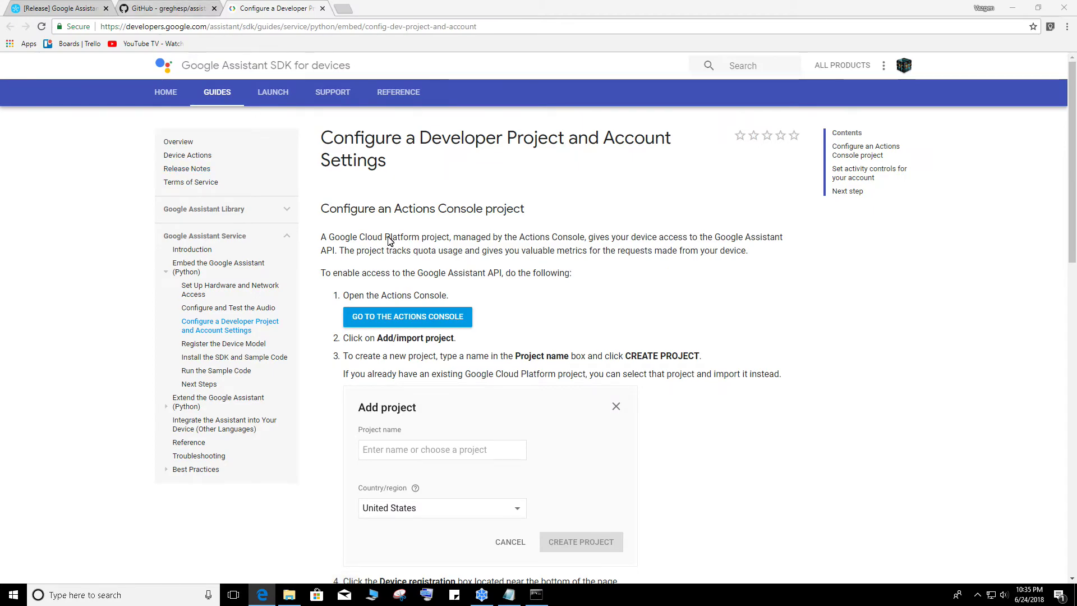
Step: From the developer project guide, create a new Actions project named vicksmarthome
click(141, 9)
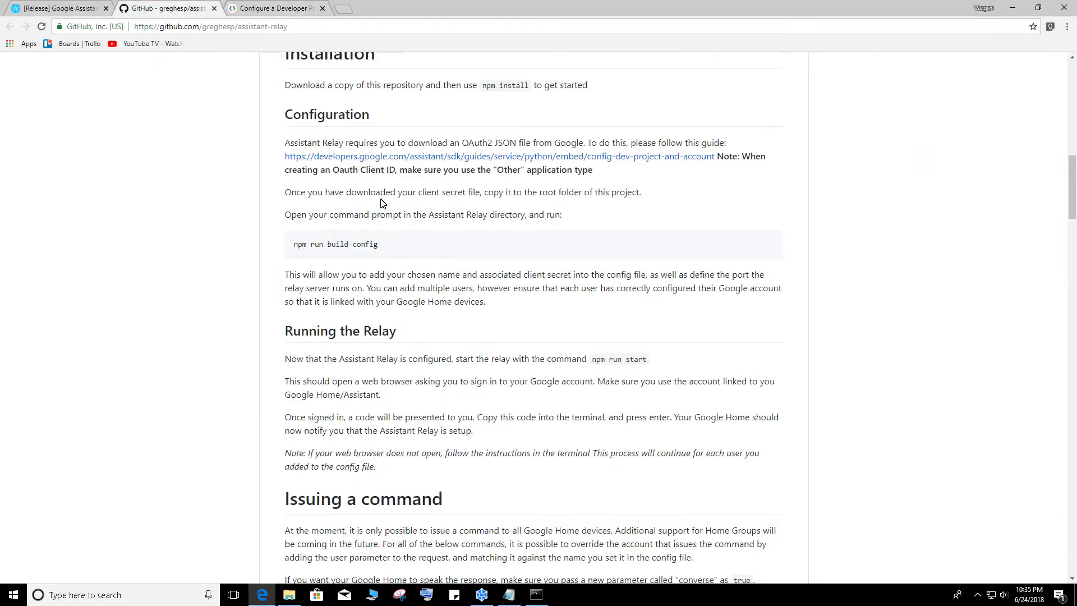
click(393, 160)
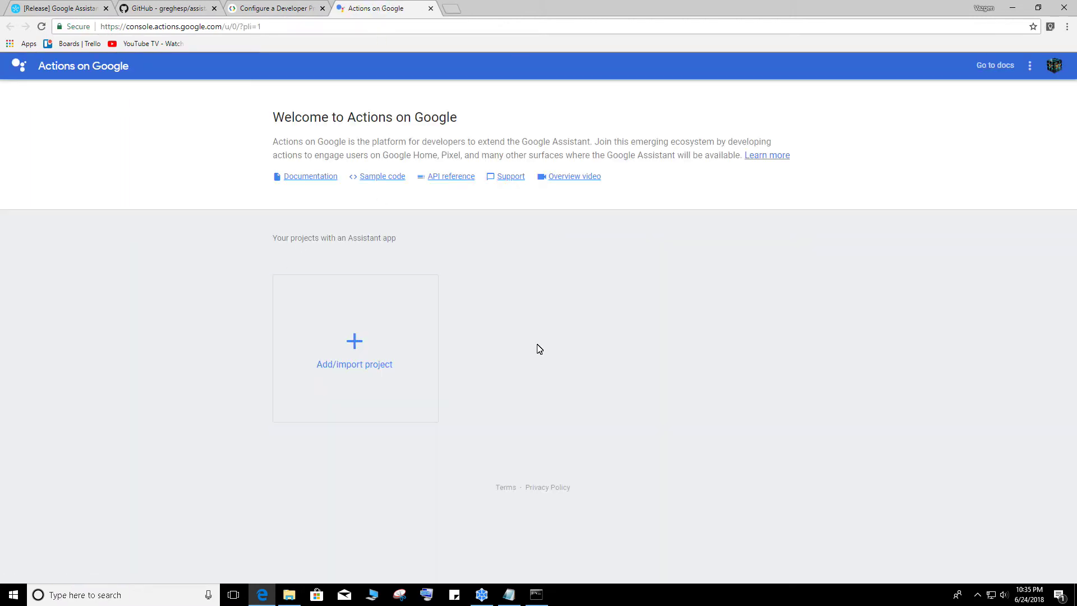
click(361, 331)
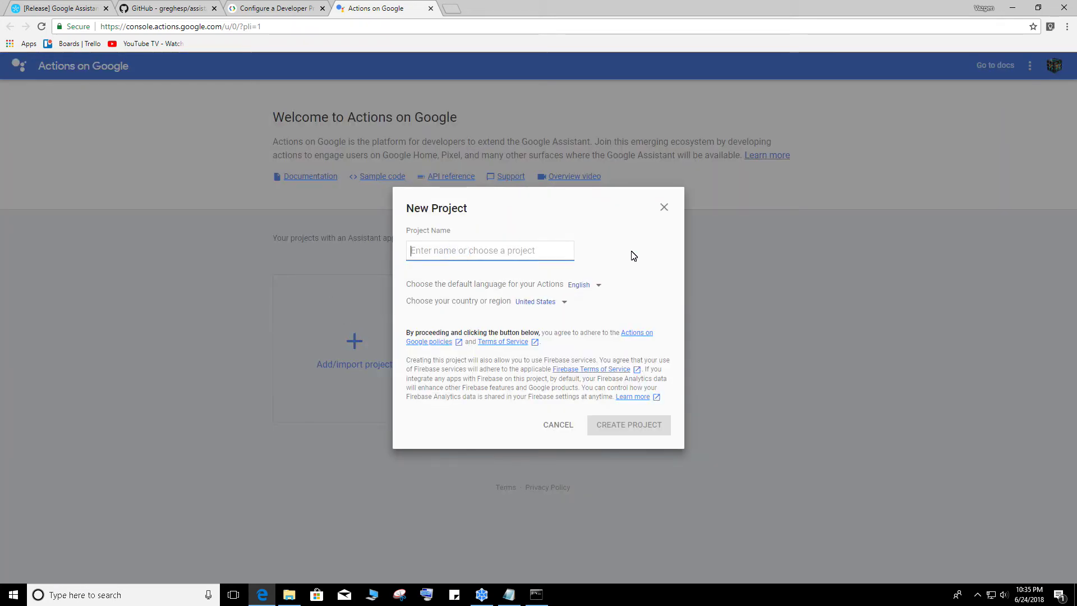
text(vicksmart)
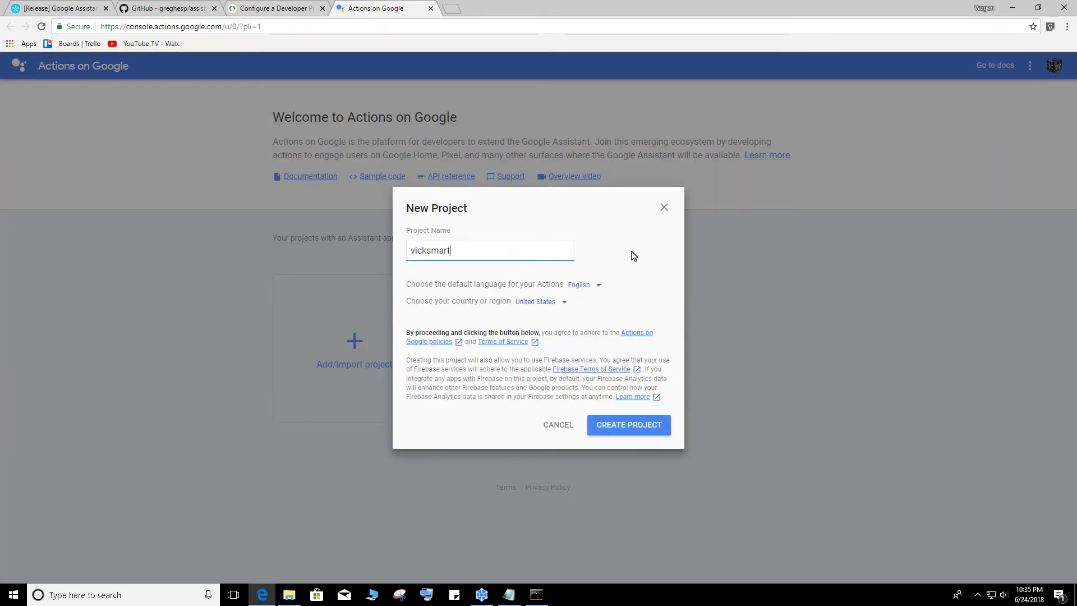
text(home)
click(628, 421)
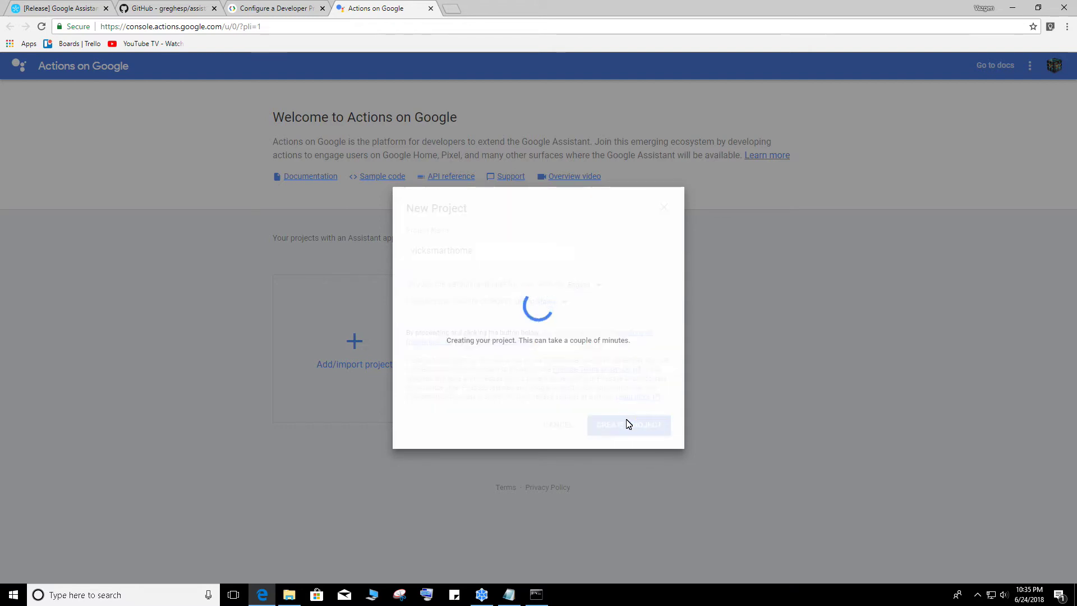
Step: Review the developer project guide, then return to Actions on Google to check creation progress
key(ctrl+shift+Tab)
scroll(588, 359, down, 5)
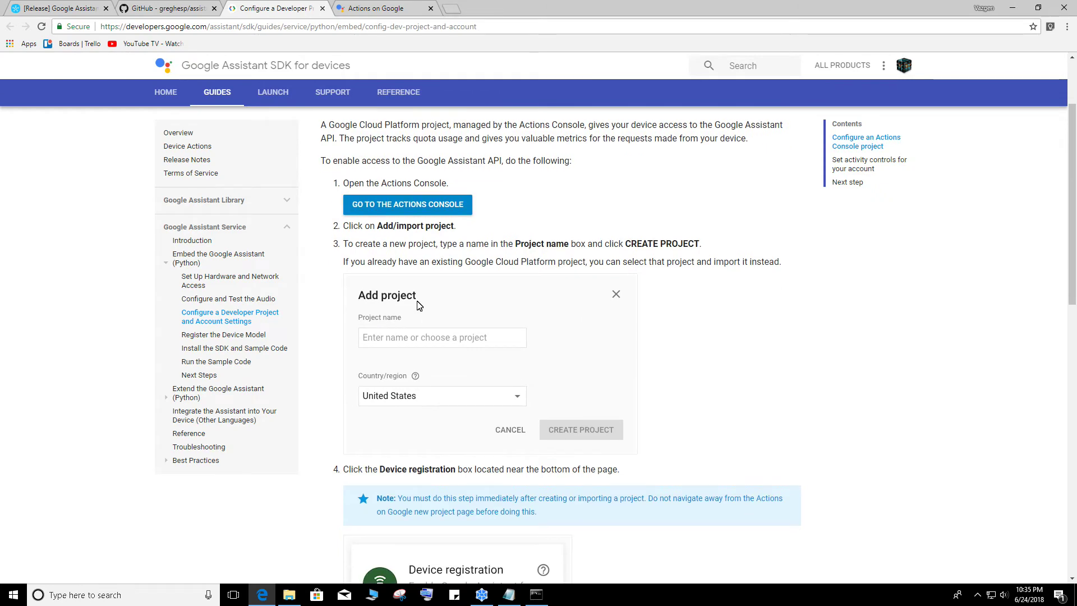
click(355, 5)
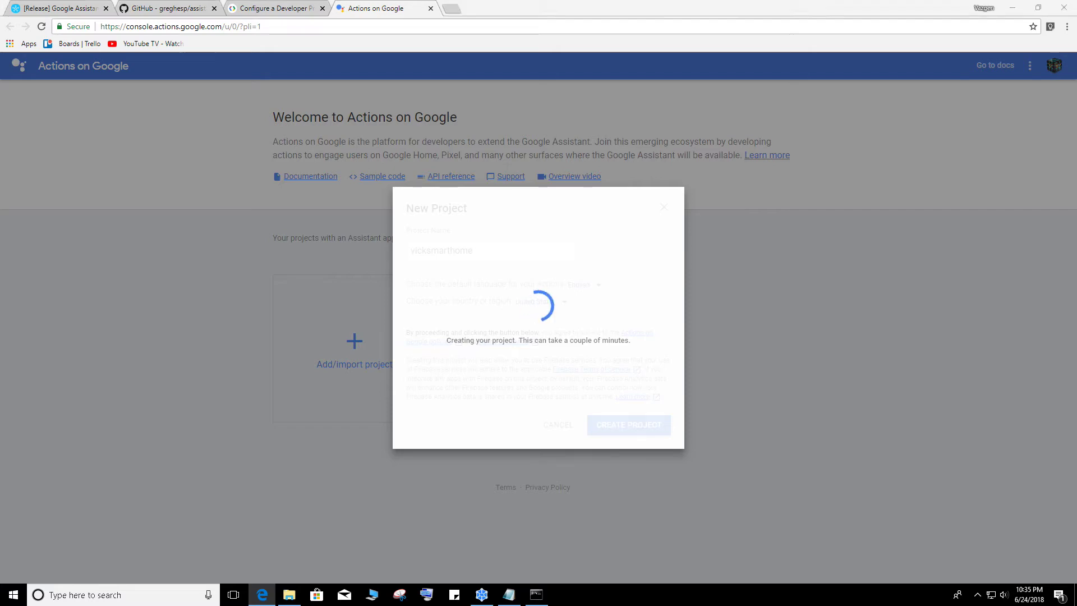
Step: Open Device registration for the project and start registering a new model
scroll(180, 212, down, 5)
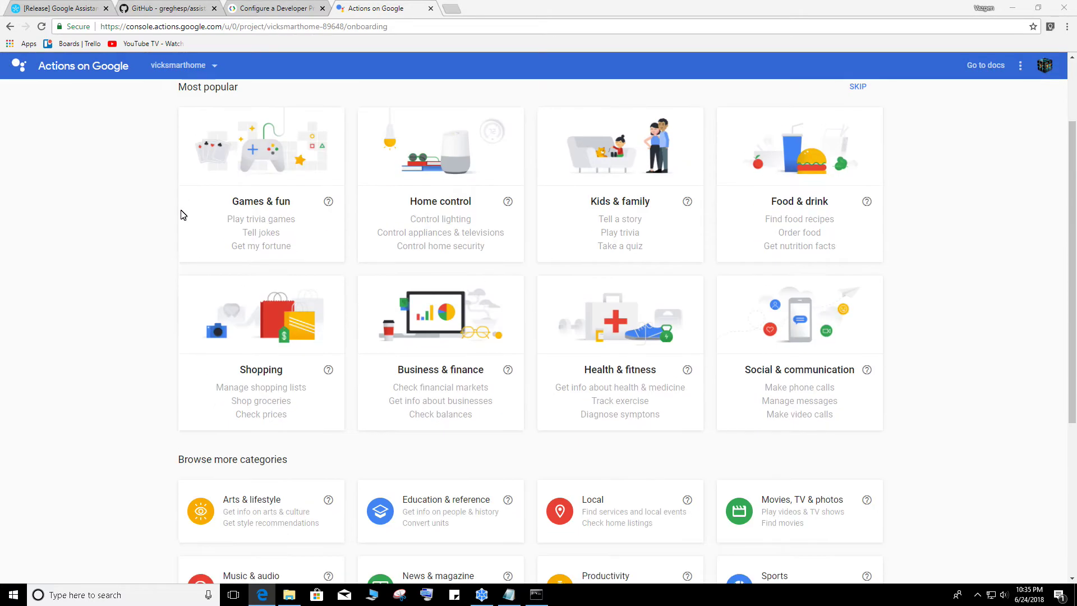
scroll(180, 220, up, 4)
scroll(180, 221, up, 1)
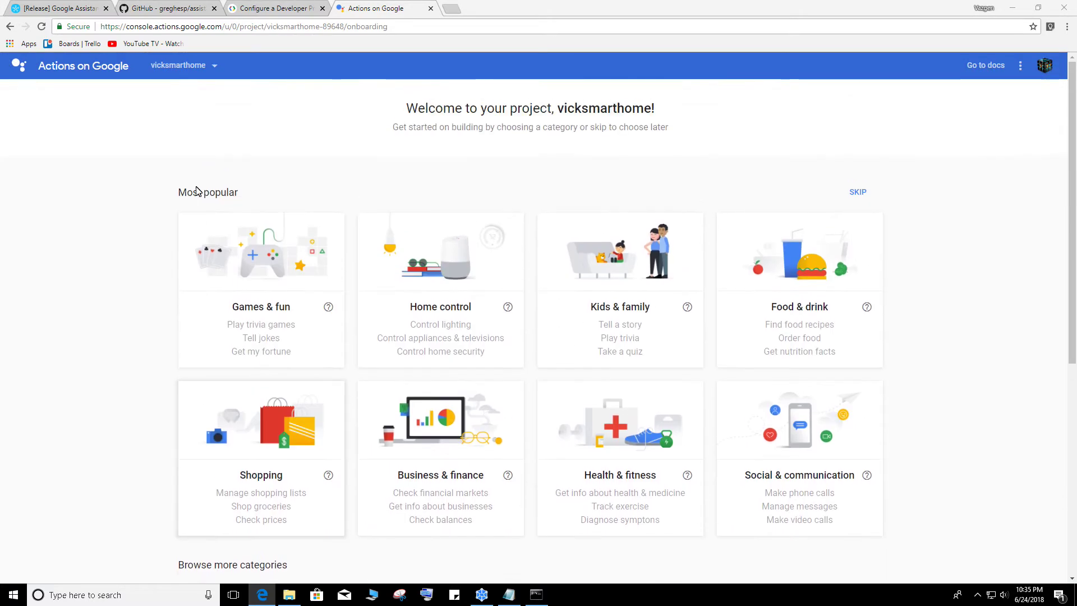
scroll(140, 229, down, 7)
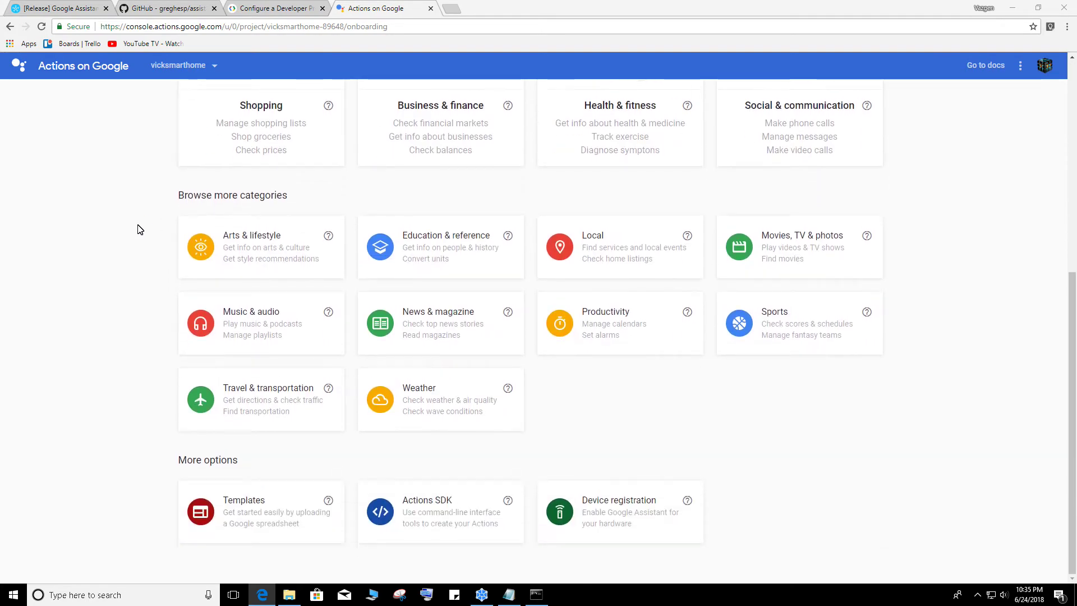
click(620, 524)
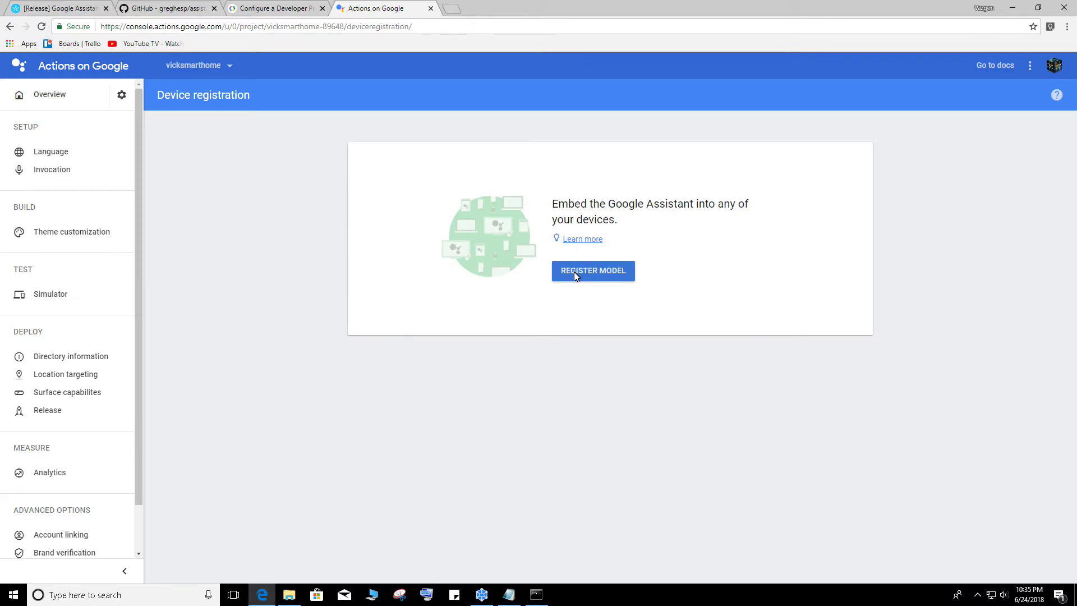
click(574, 271)
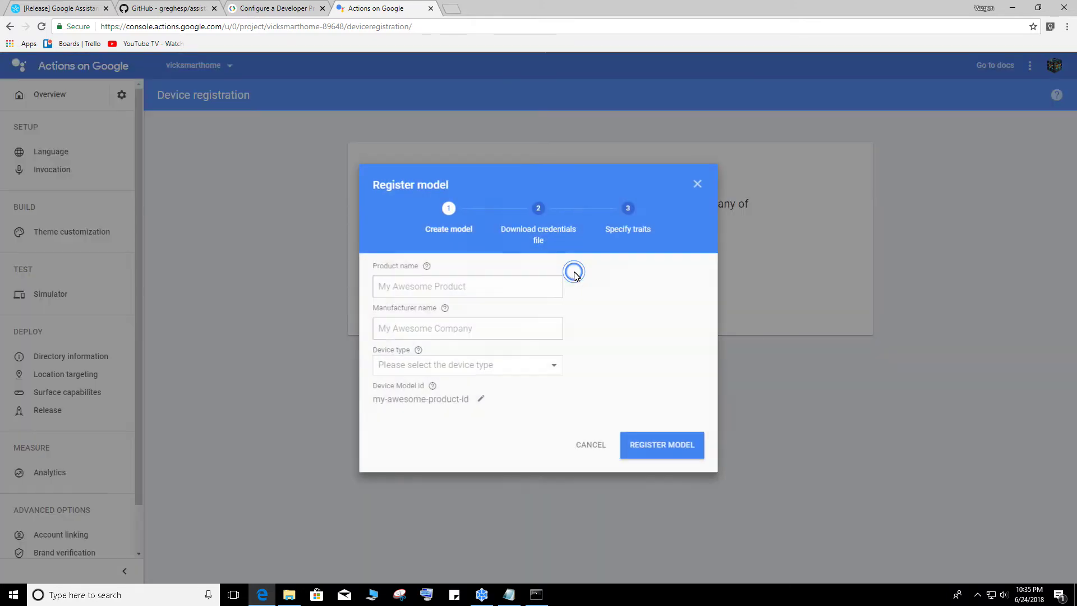
Step: Register a model with product name 'smart', manufacturer 'vick' and device type Auto
click(454, 287)
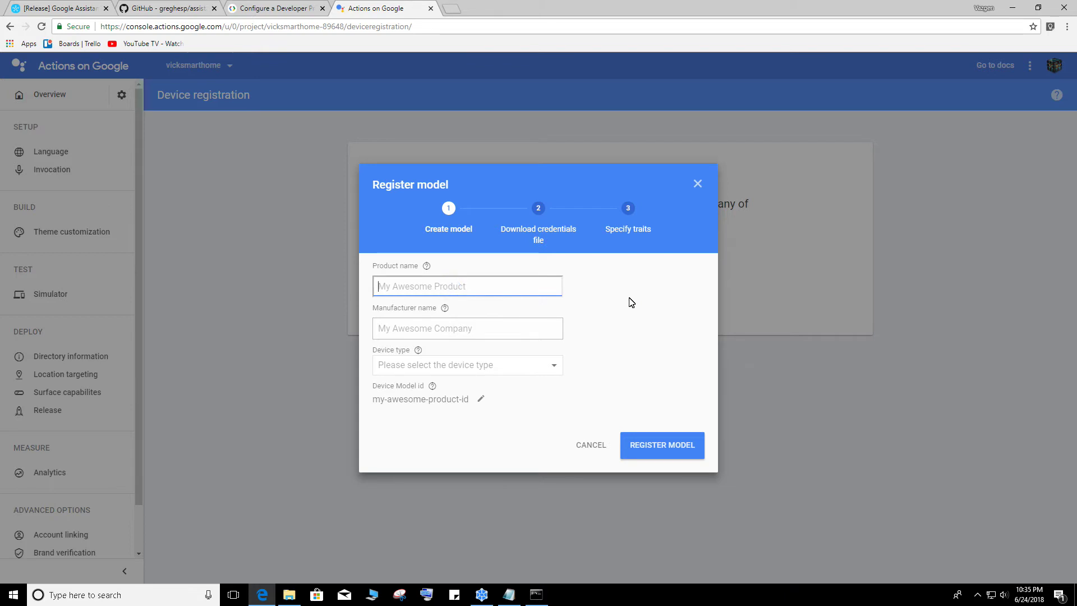
text(test)
key(BackSpace)
key(BackSpace)
key(BackSpace)
key(BackSpace)
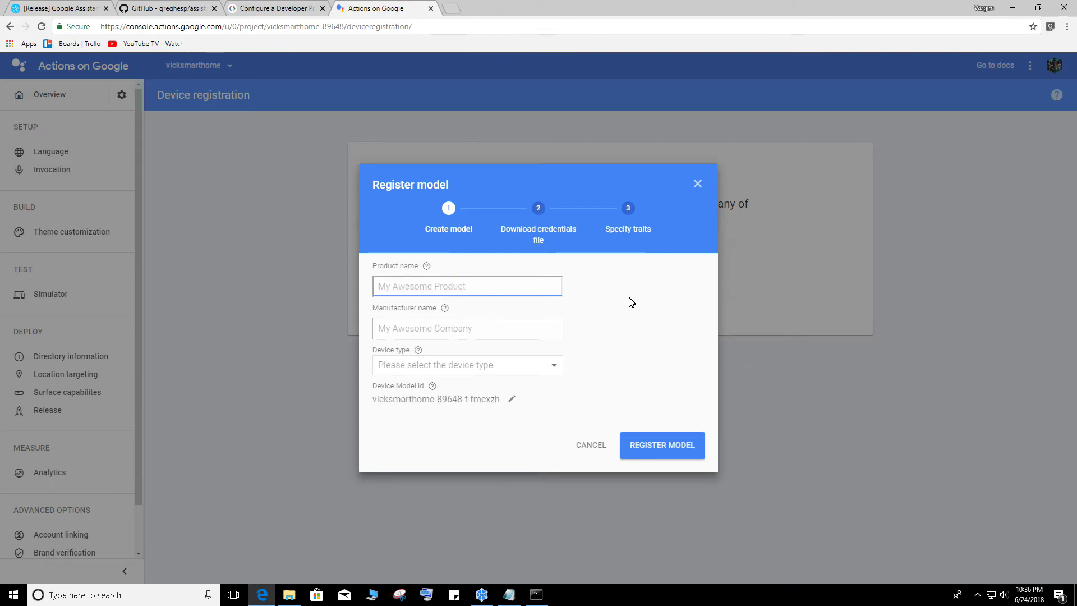
text(smart)
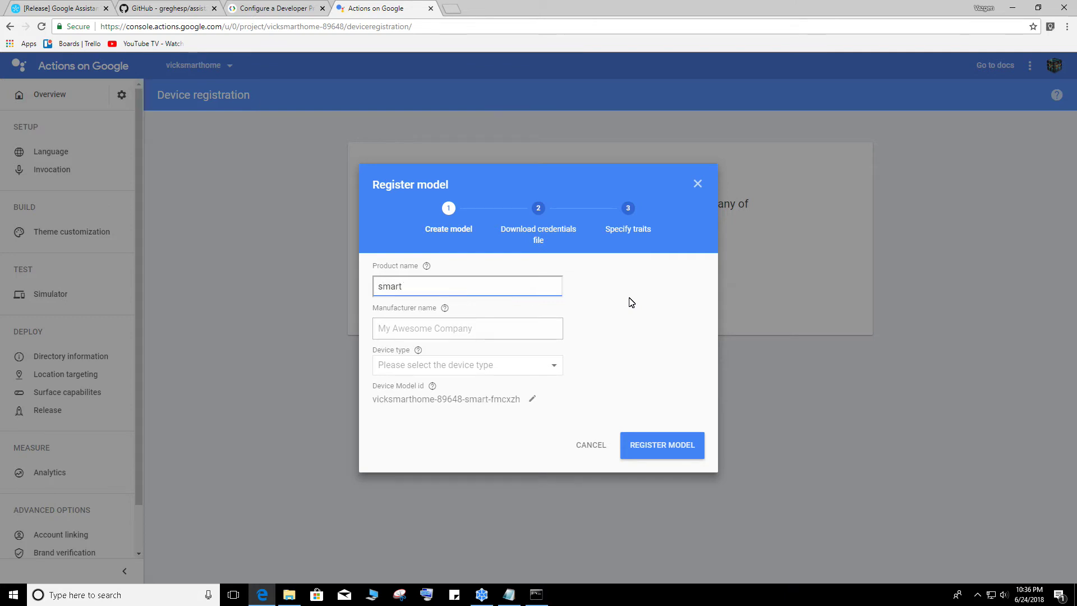
key(Tab)
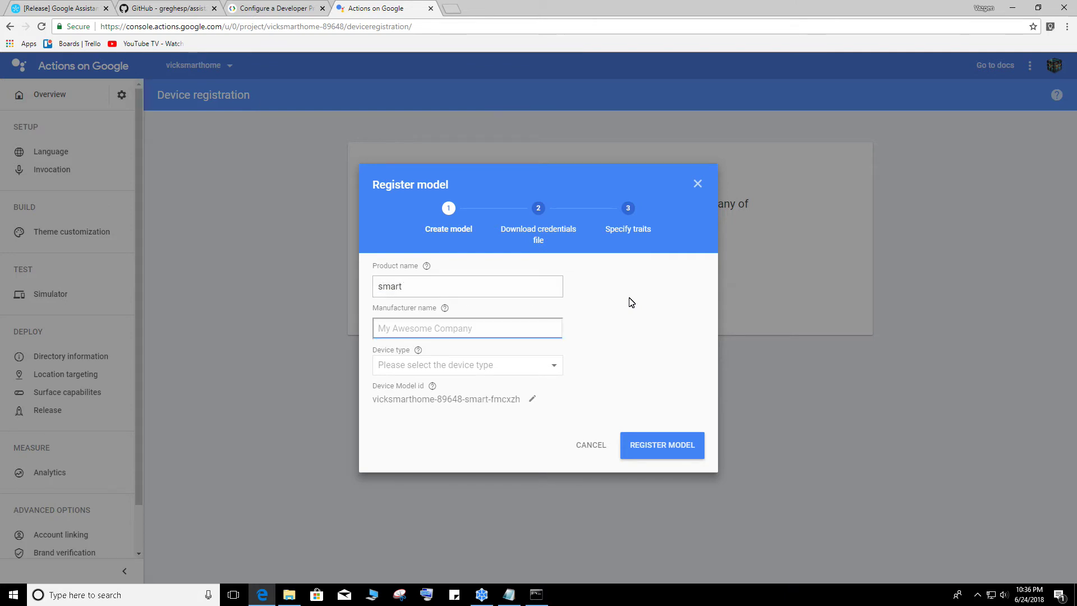
text(vick)
click(539, 366)
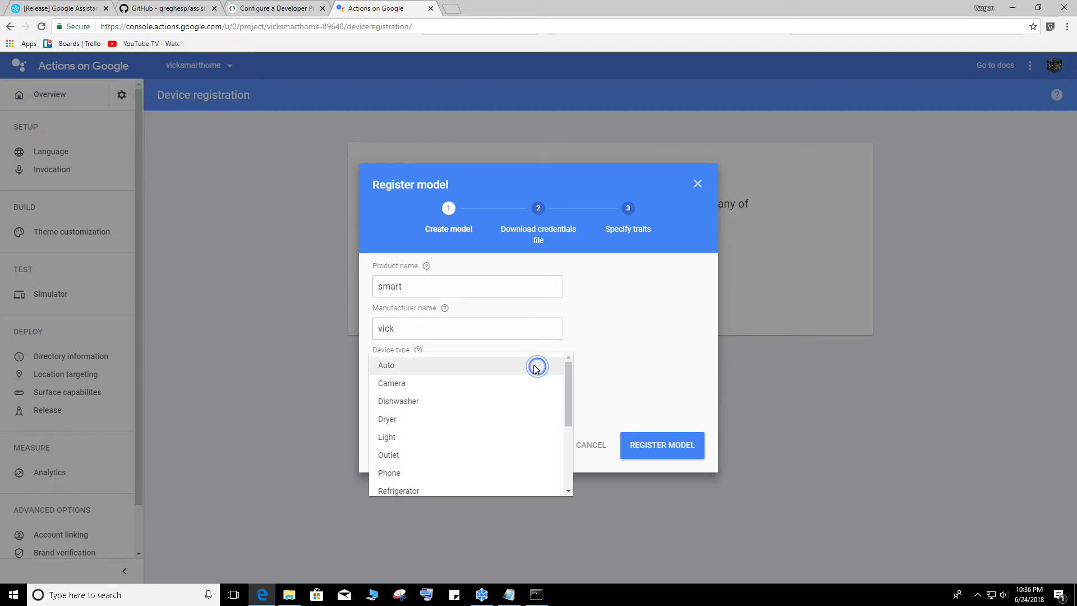
click(530, 366)
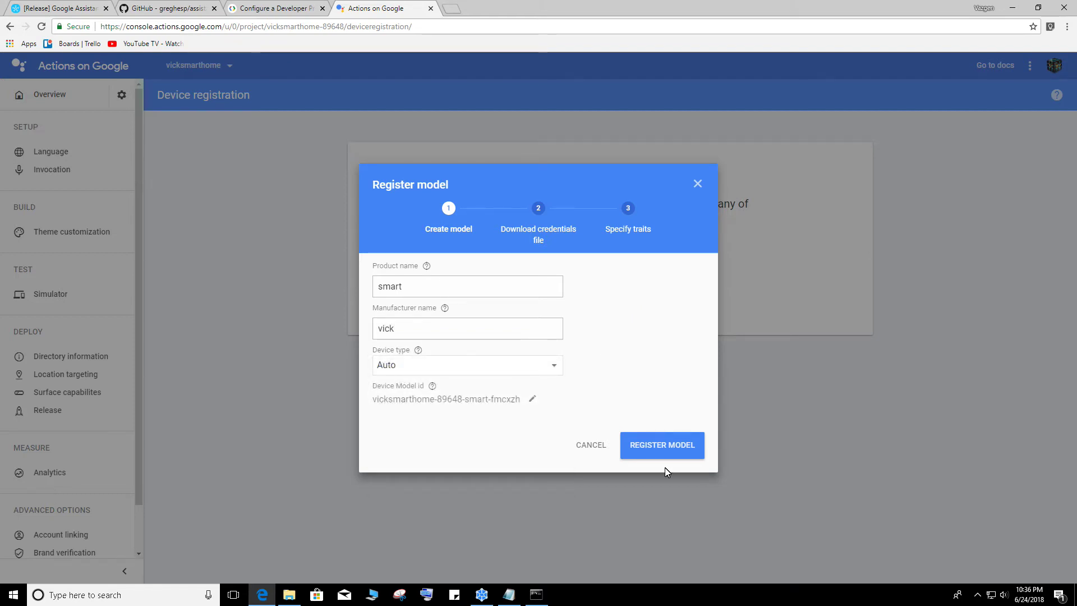
click(659, 450)
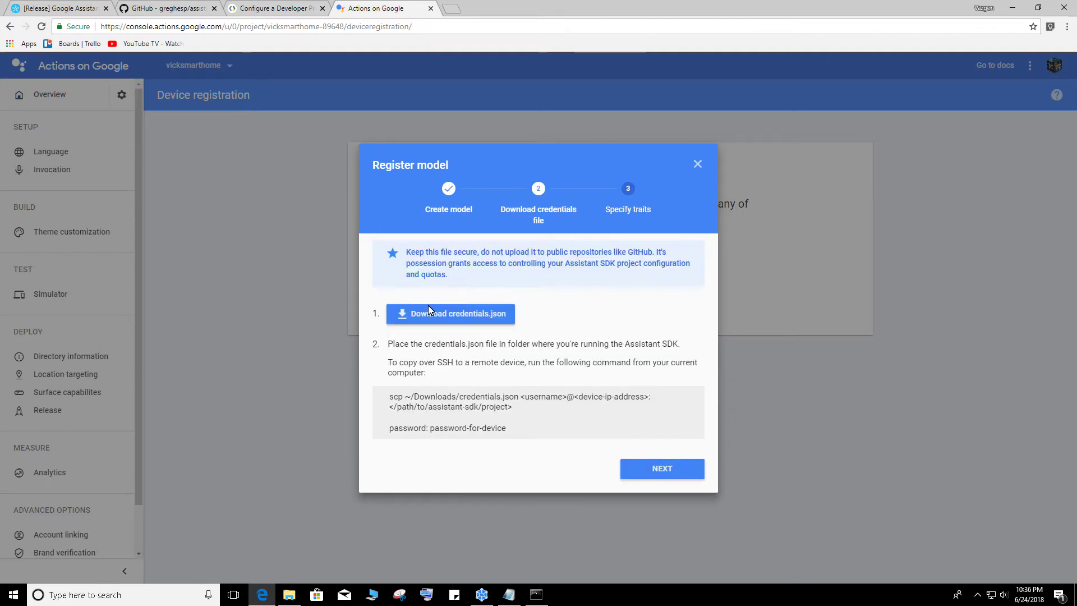
click(429, 310)
Step: Open the guide's Google Assistant API enabling link in a separate tab
click(275, 8)
scroll(541, 419, down, 3)
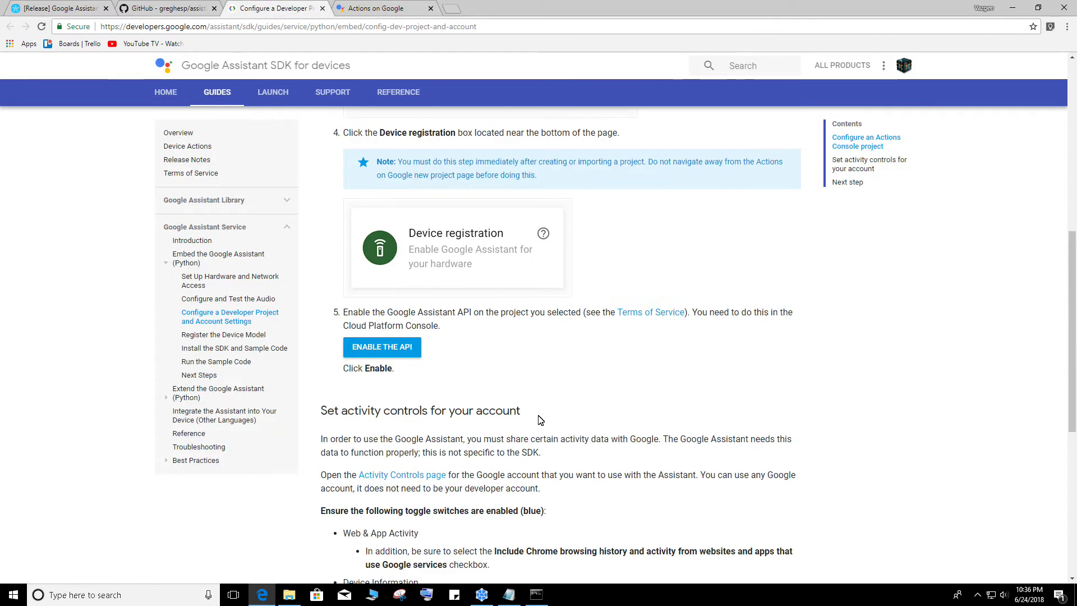
scroll(540, 420, down, 3)
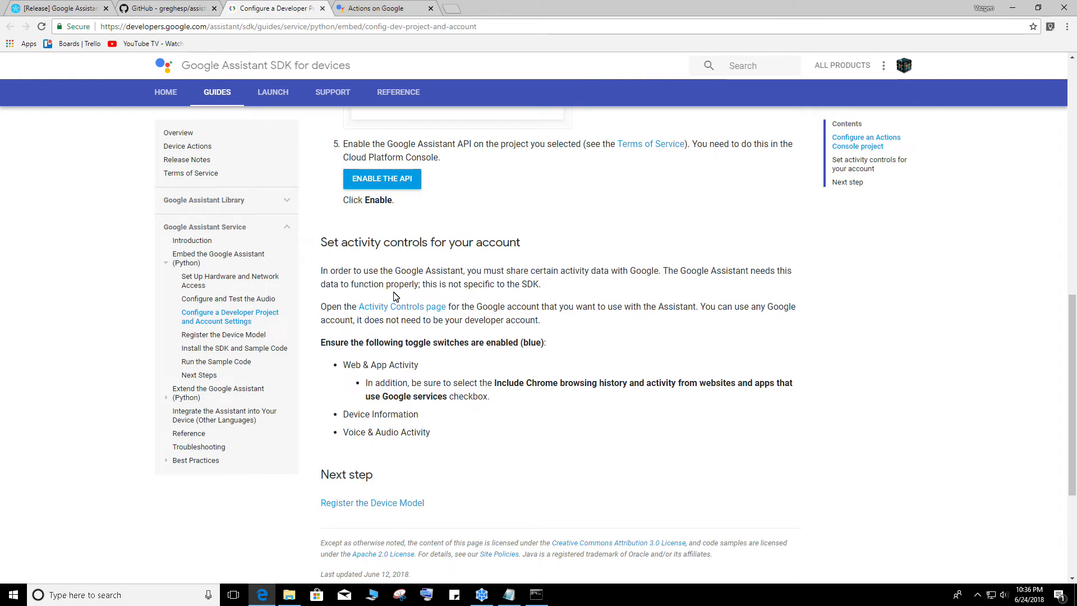
middle_click(384, 185)
scroll(454, 297, up, 3)
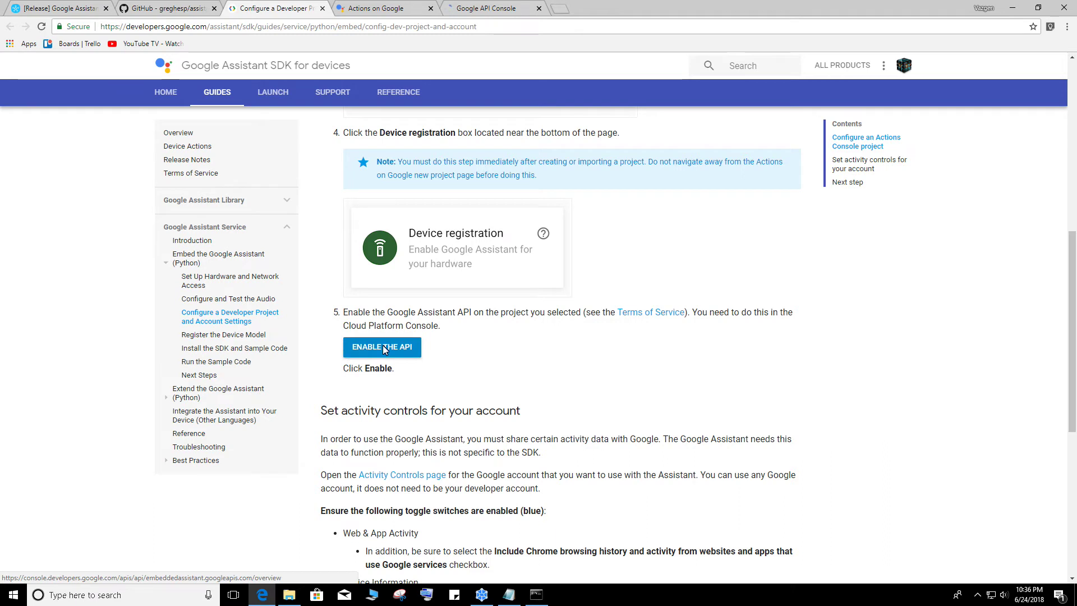
key(ctrl+Tab)
key(ctrl+Tab)
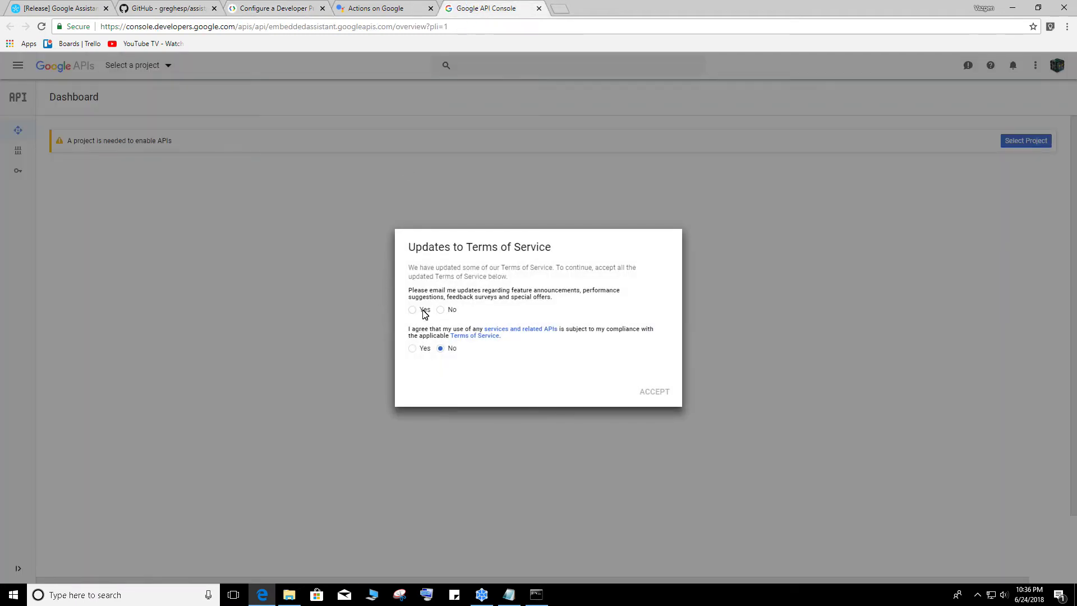
Step: Accept the updated API Console terms without e-mail updates and select the vicksmarthome project
click(440, 310)
click(412, 348)
click(662, 394)
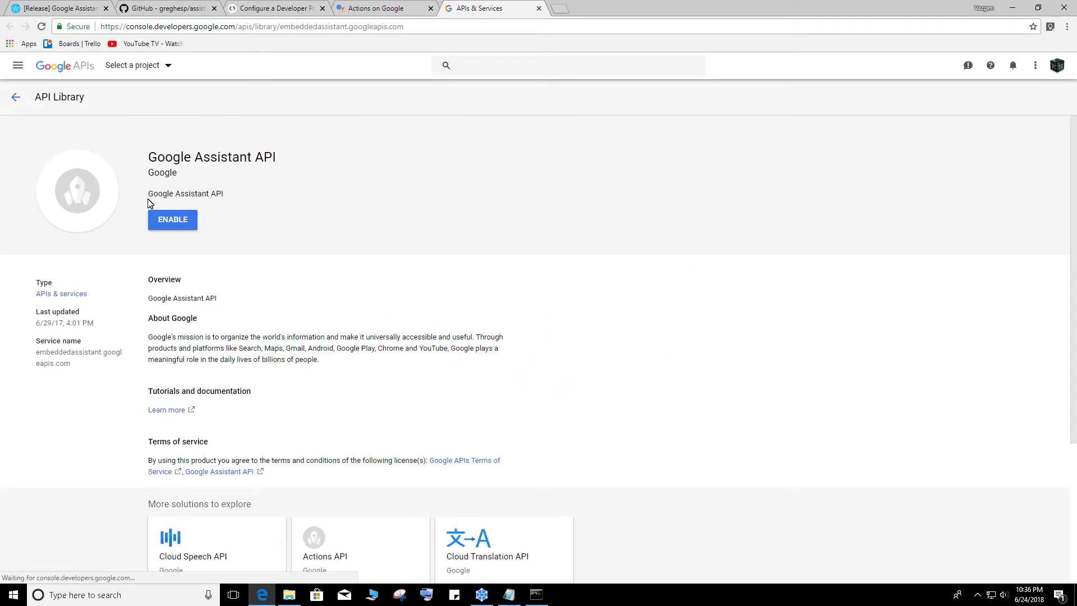
click(145, 94)
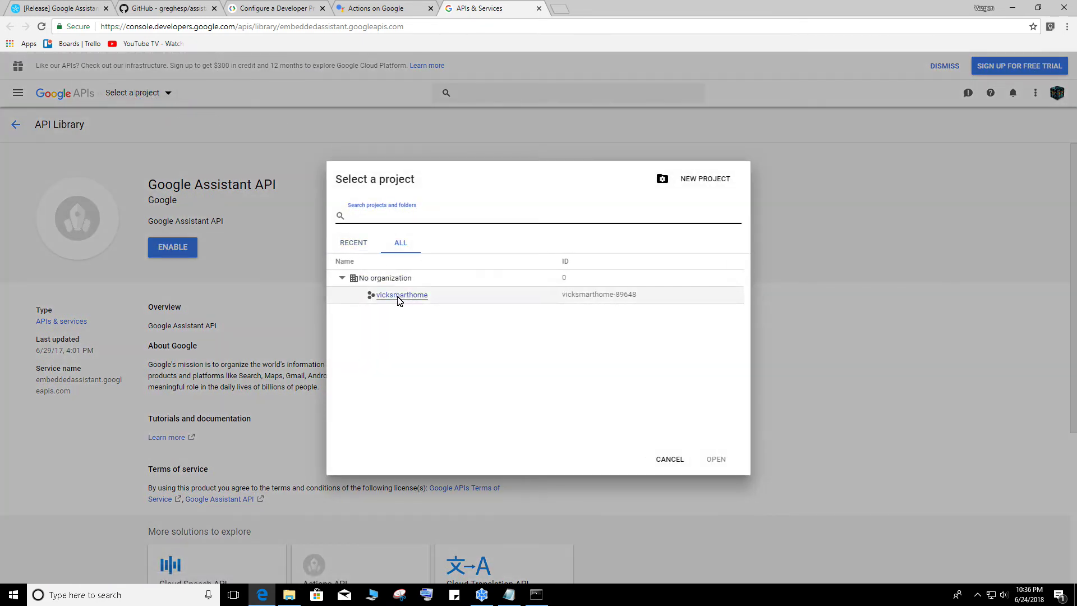
click(664, 462)
click(148, 96)
key(ctrl+shift+Tab)
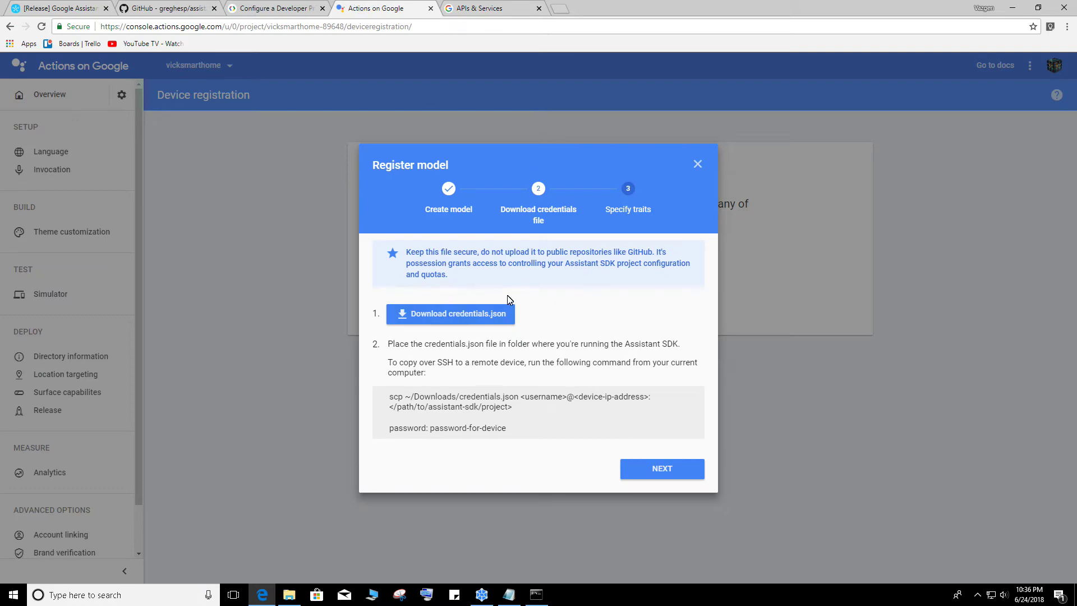
key(ctrl+Tab)
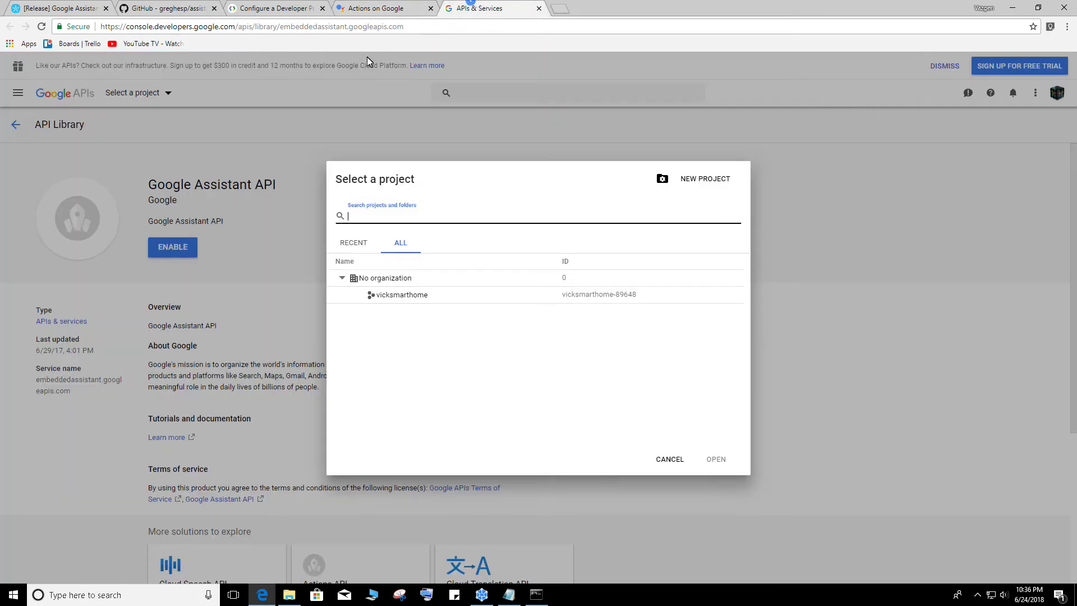
click(410, 296)
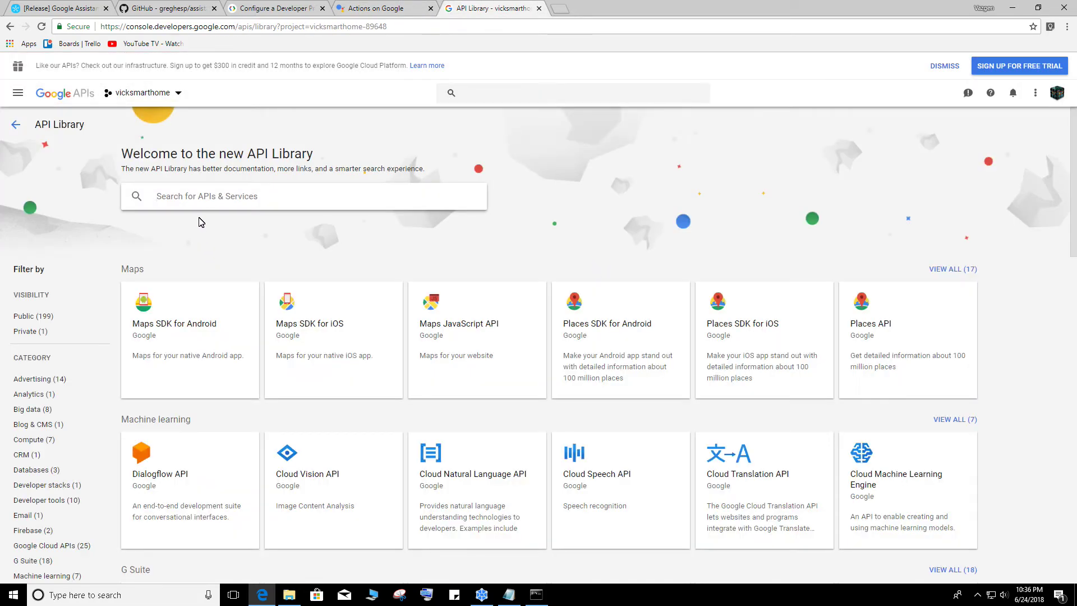
Step: Enable the Google Assistant API for vicksmarthome and open its project dashboard
scroll(266, 290, down, 10)
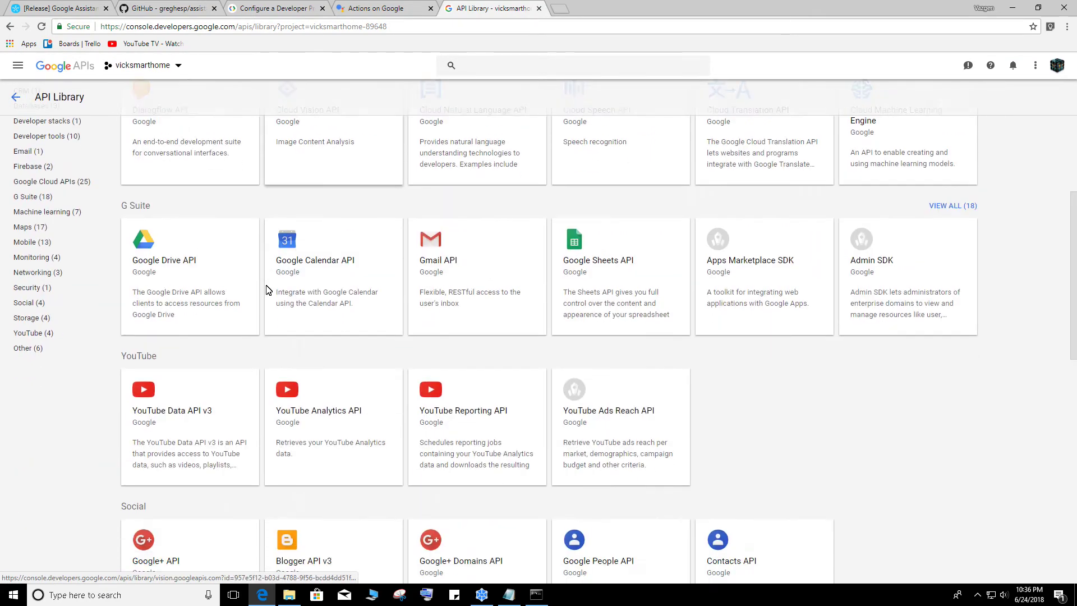
scroll(267, 289, down, 7)
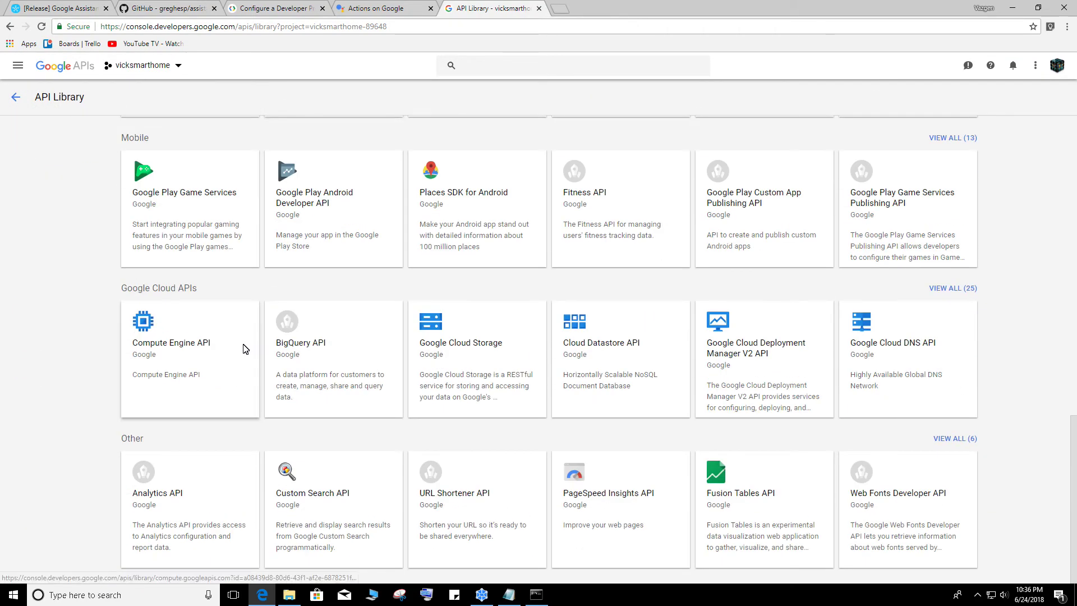
scroll(245, 349, up, 17)
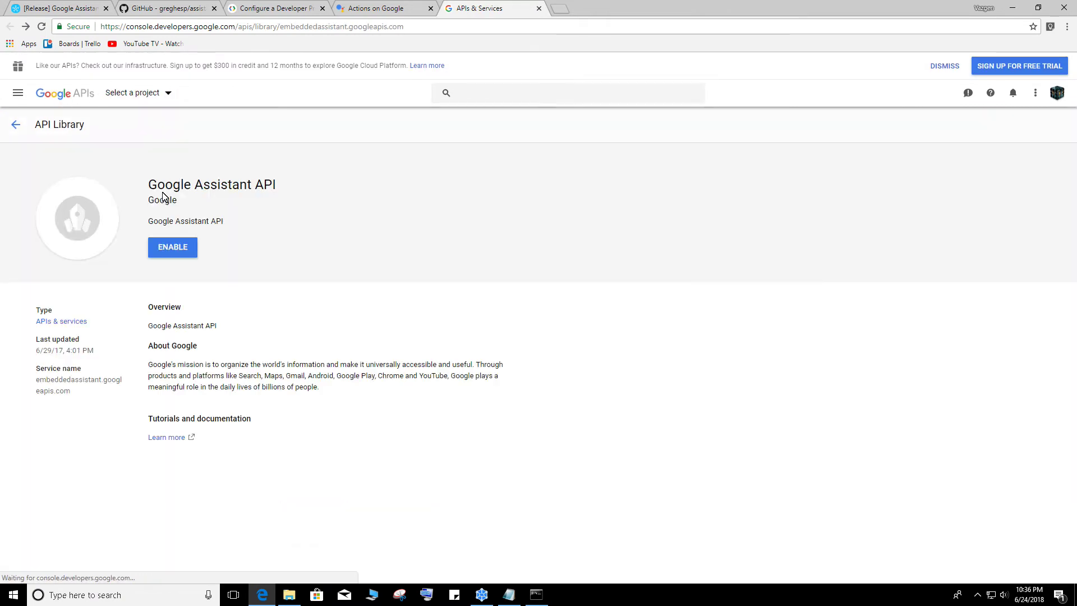
click(171, 245)
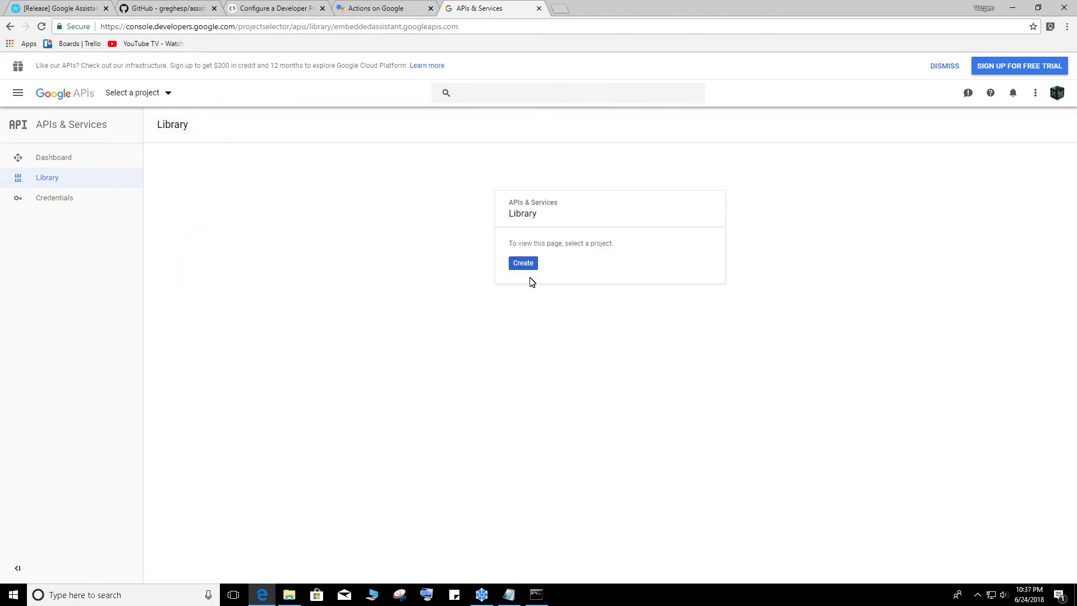
click(522, 263)
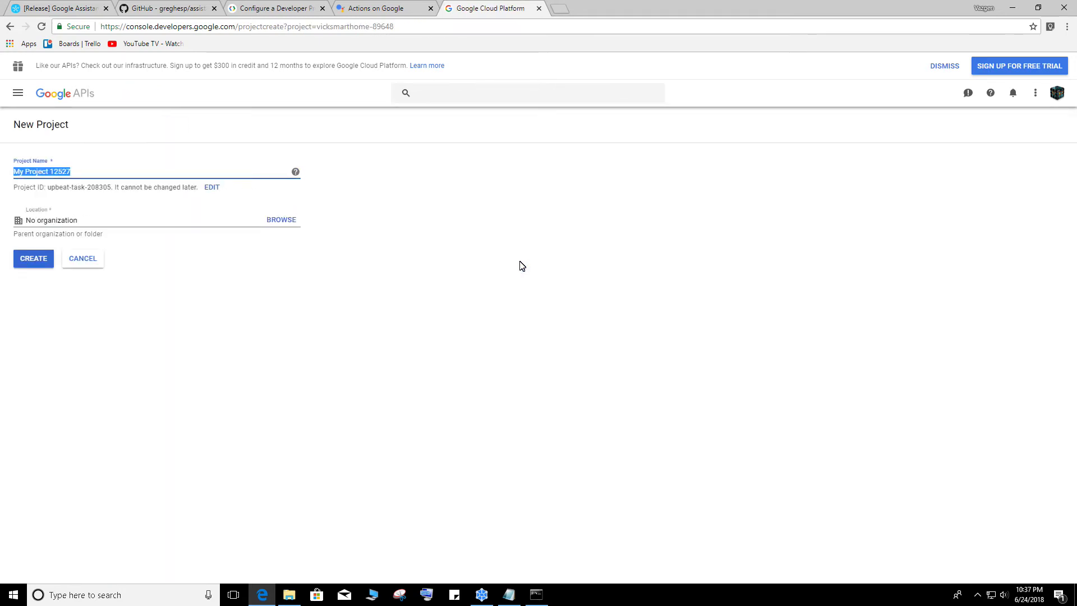
click(34, 261)
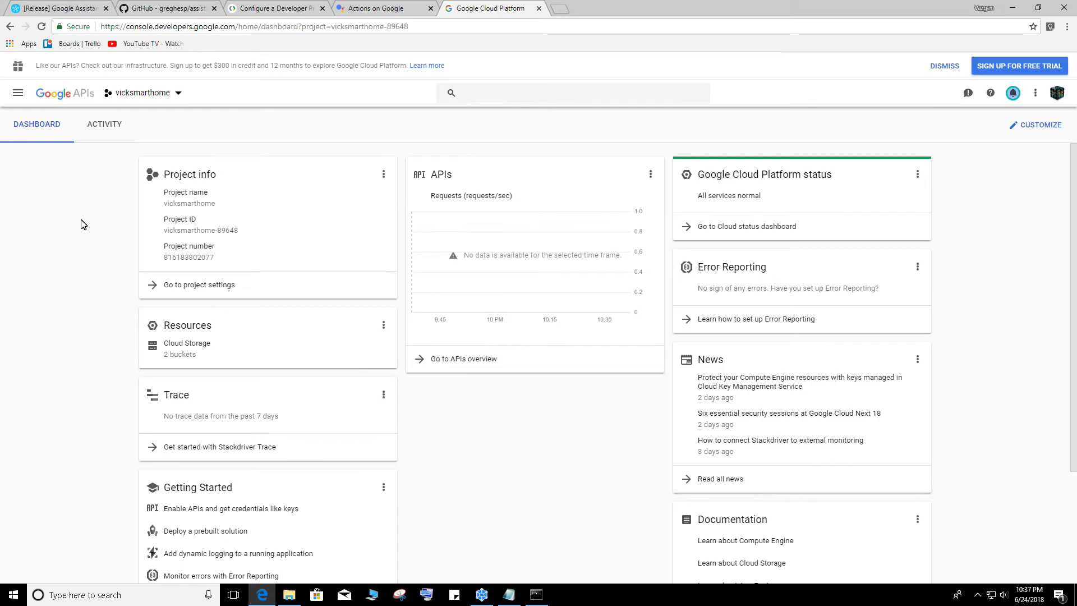
click(370, 8)
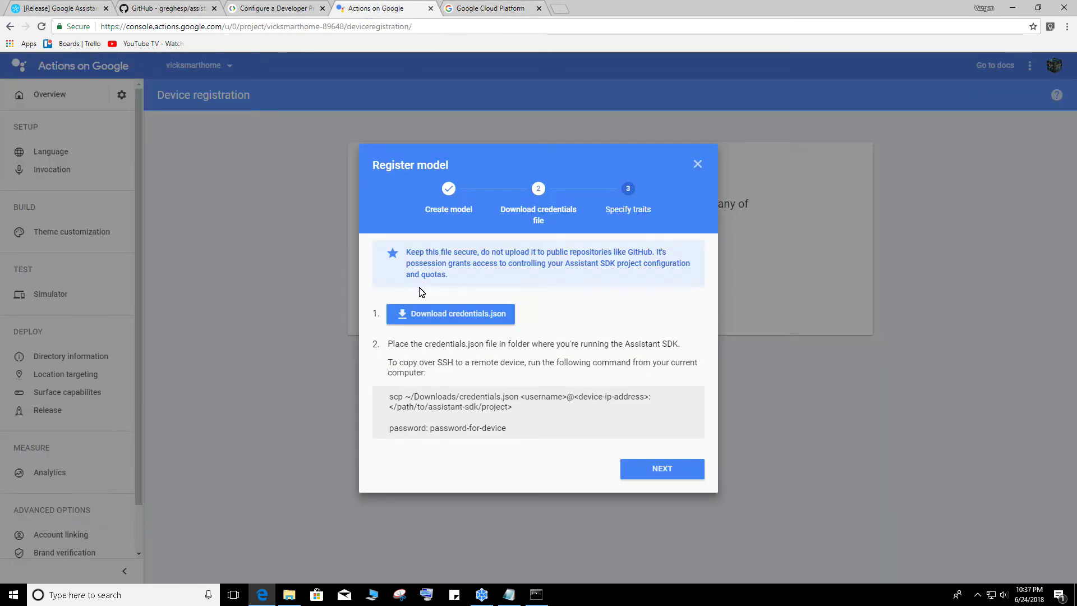
Step: Download the model's credentials.json, then minimize the Chrome window
click(454, 315)
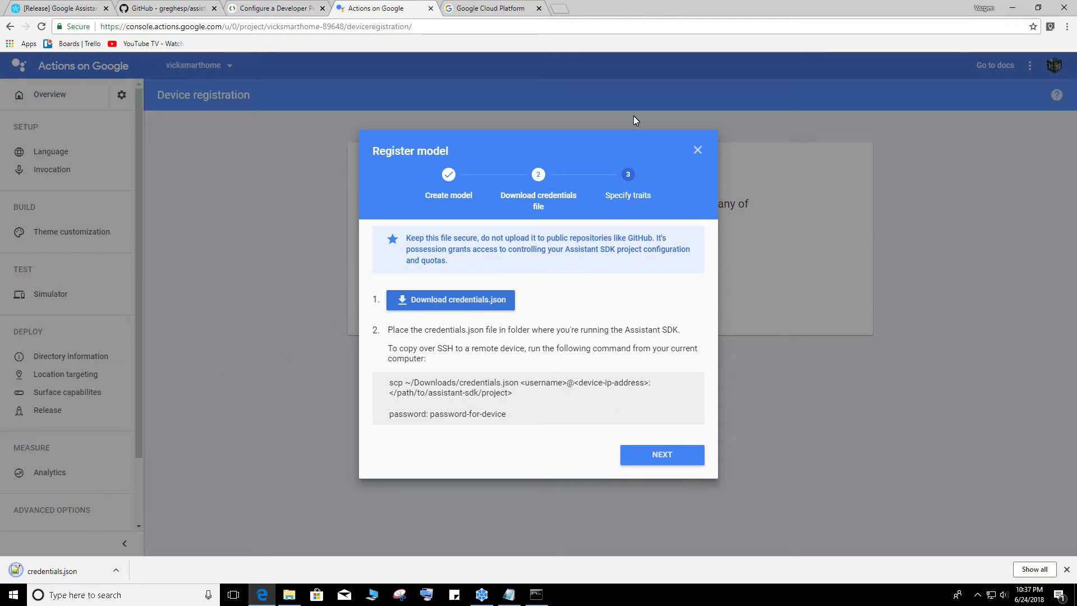
click(1014, 7)
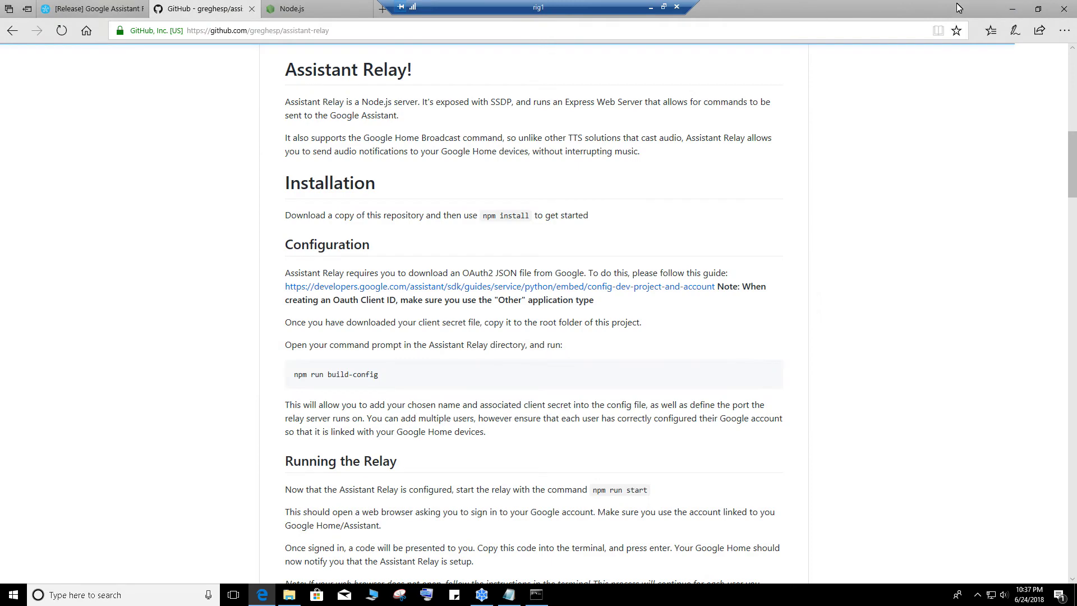
Step: Move credentials.json from the desktop into the assistant-relay-master folder
click(1013, 9)
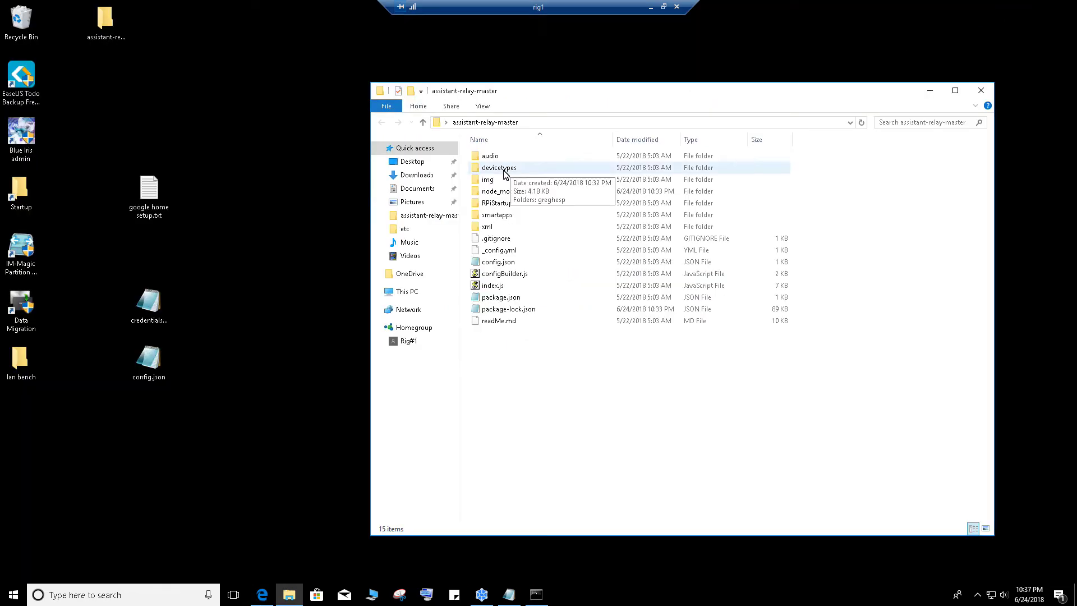
click(156, 322)
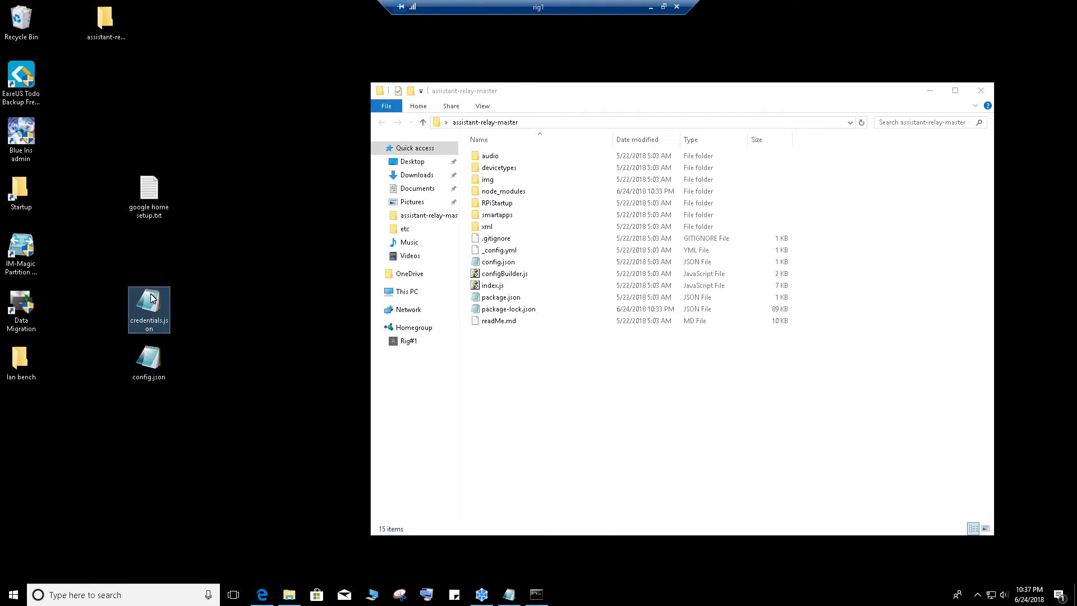
mouse_move(148, 305)
mouse_down()
mouse_move(534, 402)
mouse_move(157, 306)
mouse_up()
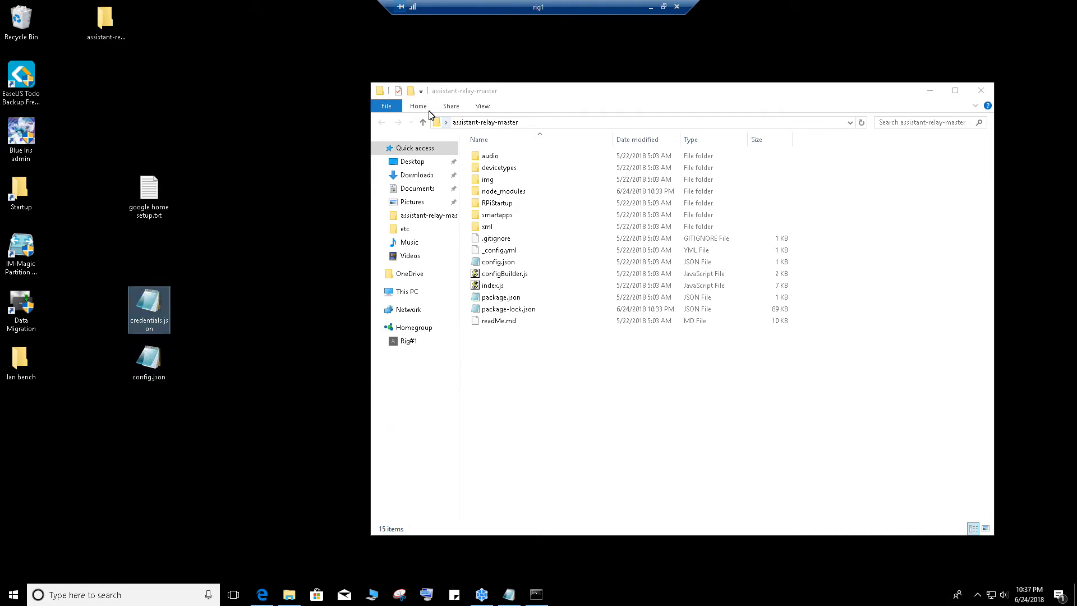
drag(152, 309, 523, 389)
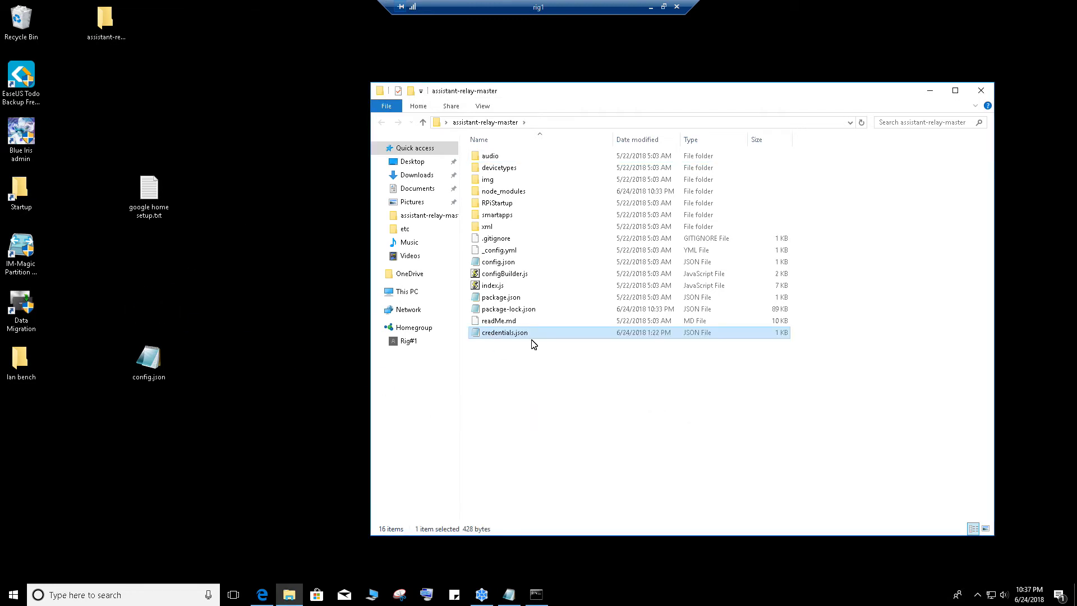
Step: Shrink and reposition File Explorer, then bring Command Prompt back beside it
drag(642, 92, 726, 35)
drag(648, 483, 640, 332)
click(537, 594)
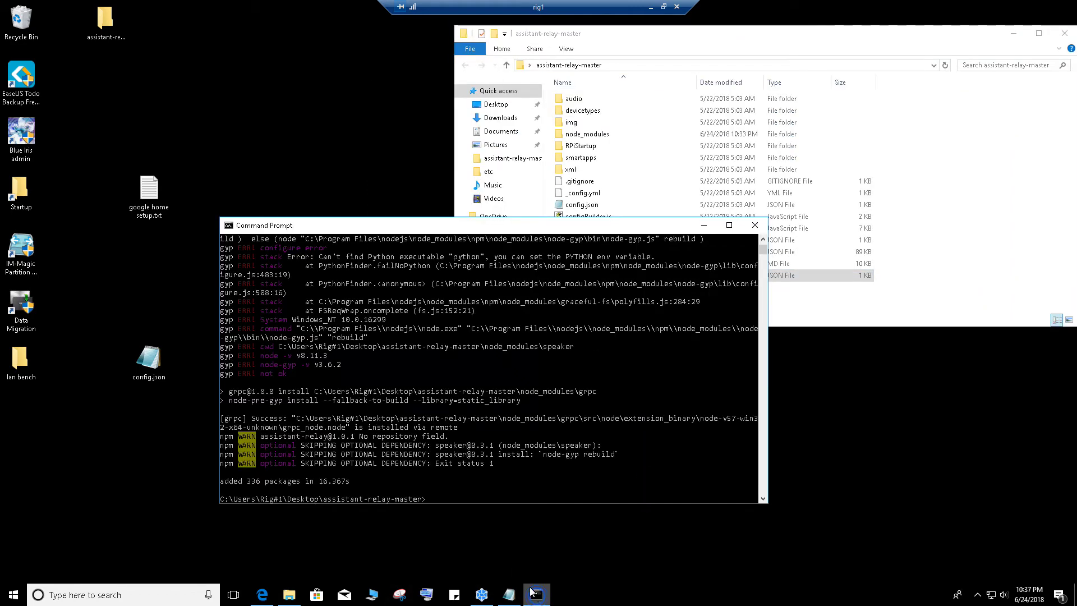
drag(433, 226, 384, 243)
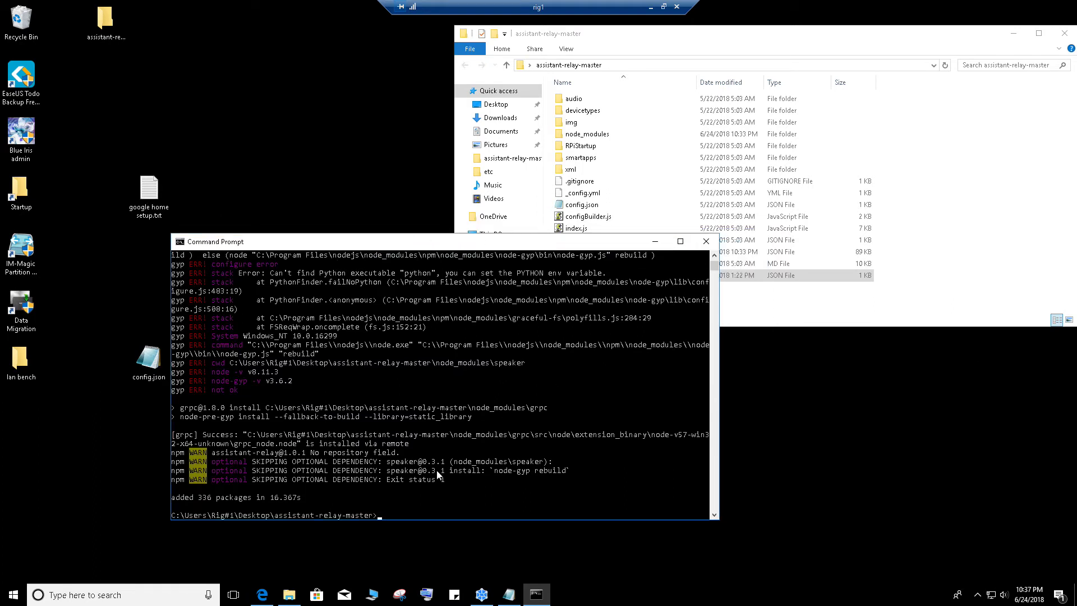
Step: Run npm run build-config, checking the credentials file name in the folder
click(416, 515)
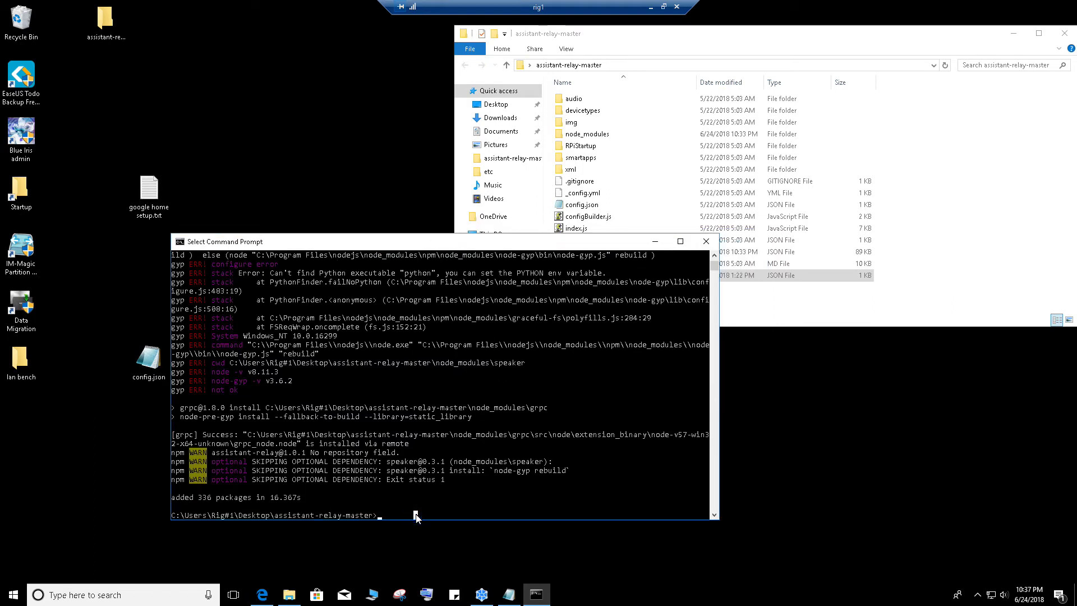
text(npm run build-)
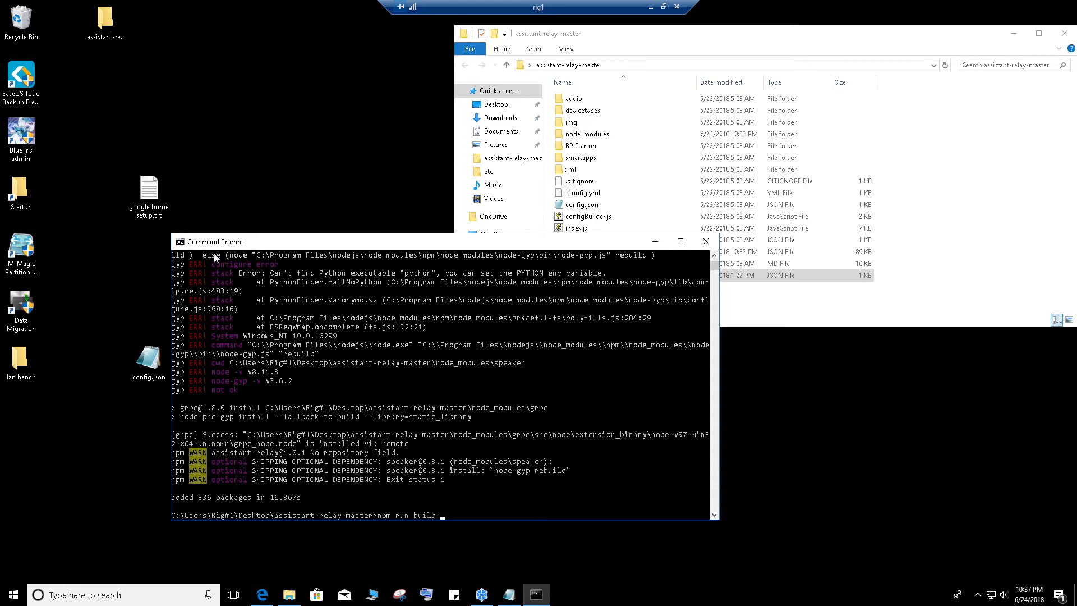
text(config)
key(Return)
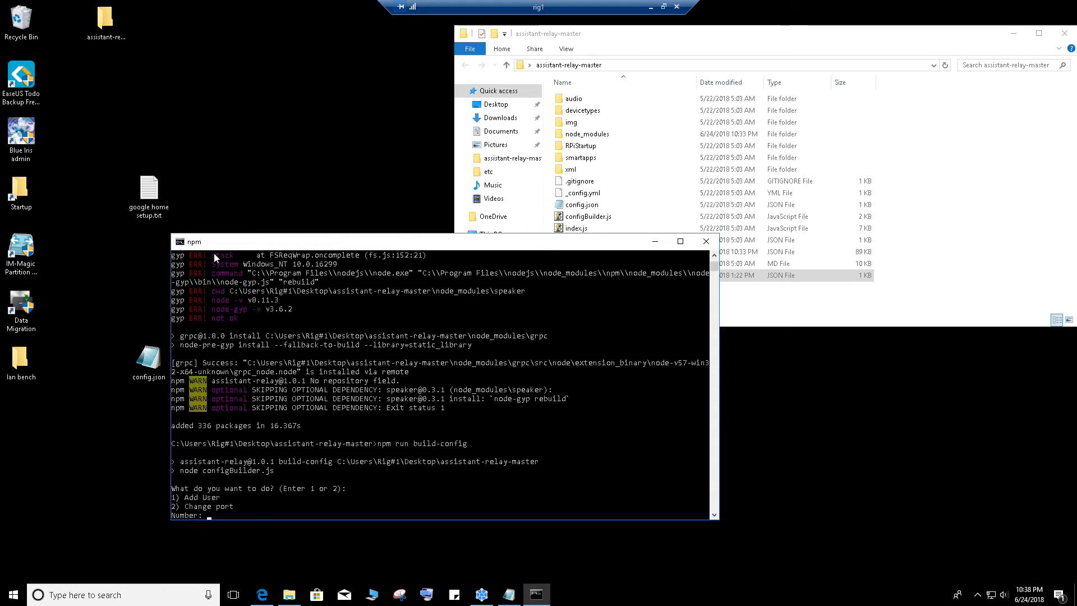
click(773, 38)
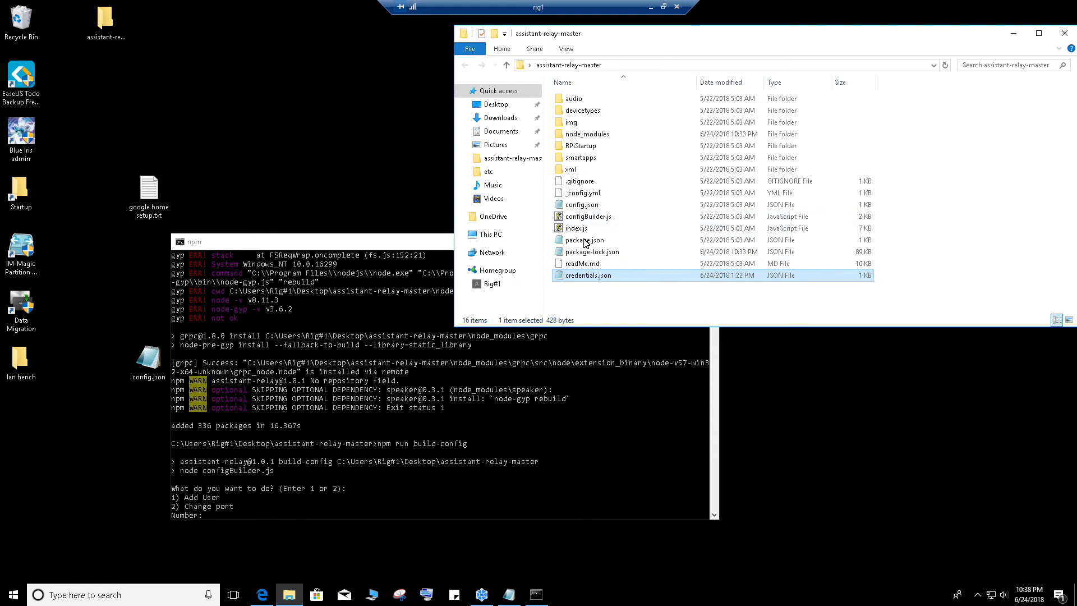
click(244, 515)
Step: Choose option 1 to add a user, enter the username, and give credentials.json as the client secret
text(1)
key(Return)
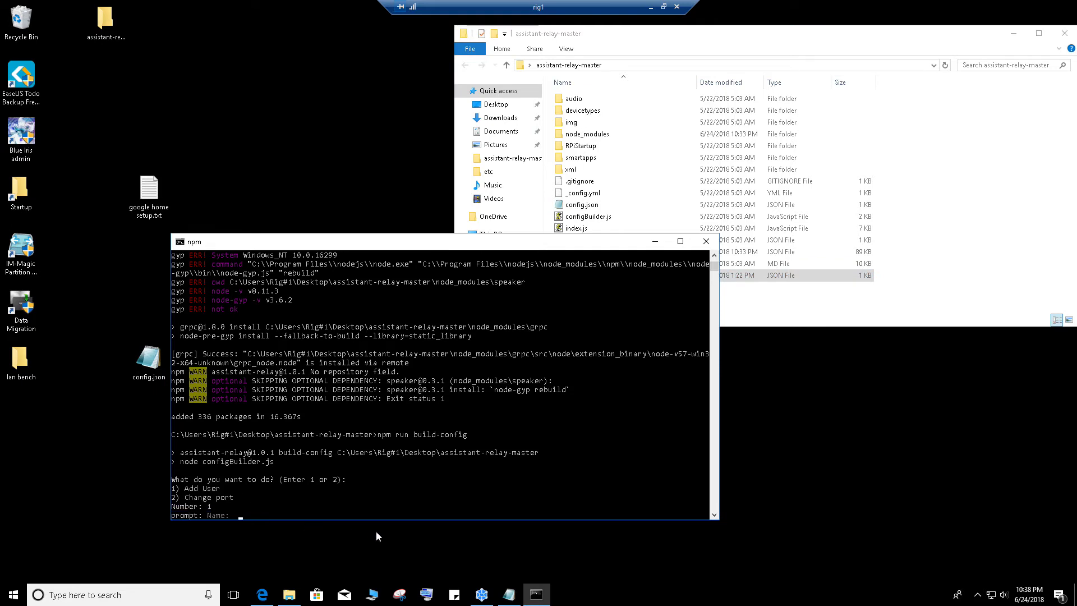
text(vick)
key(Return)
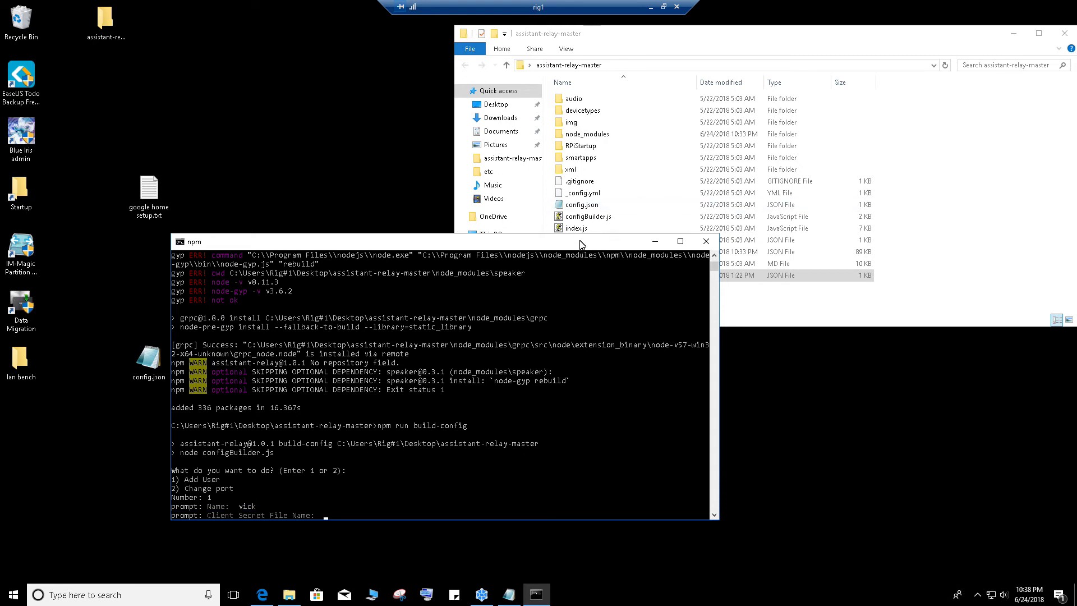
drag(583, 242, 652, 294)
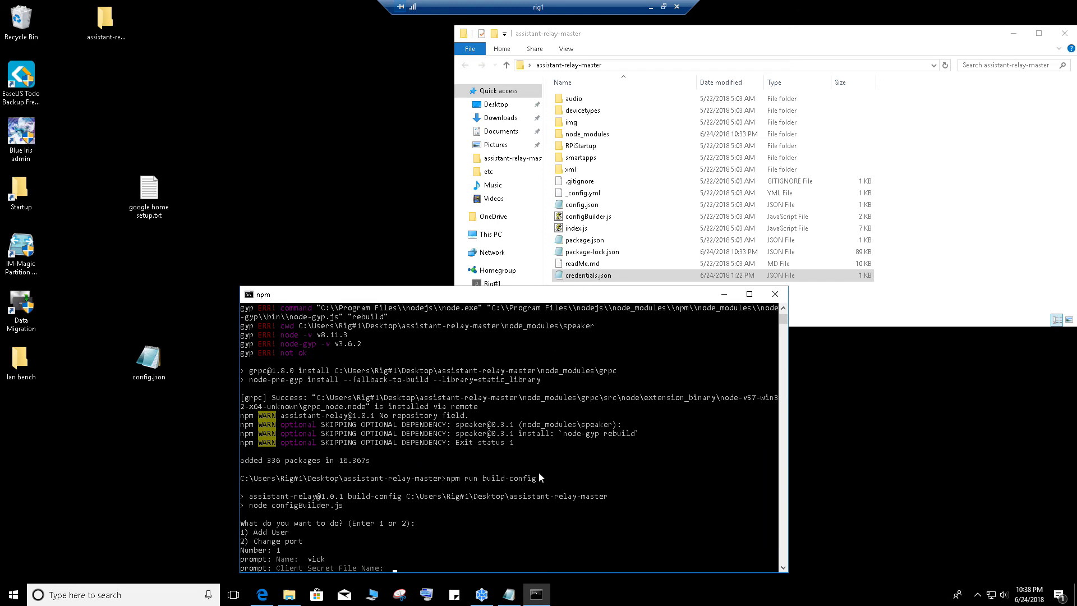
click(466, 566)
text(cre)
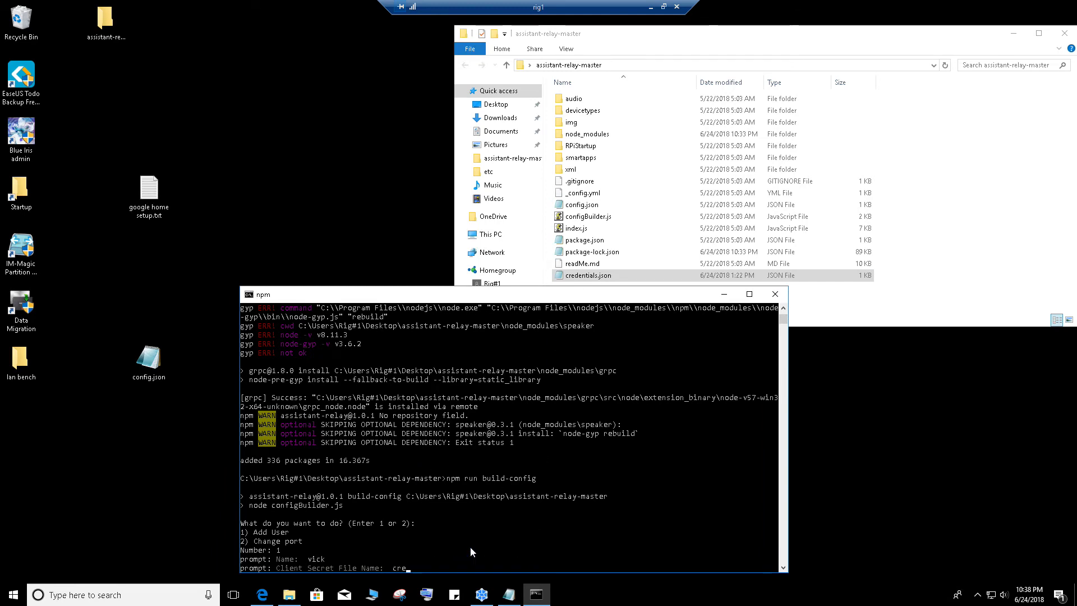
text(dentials.json)
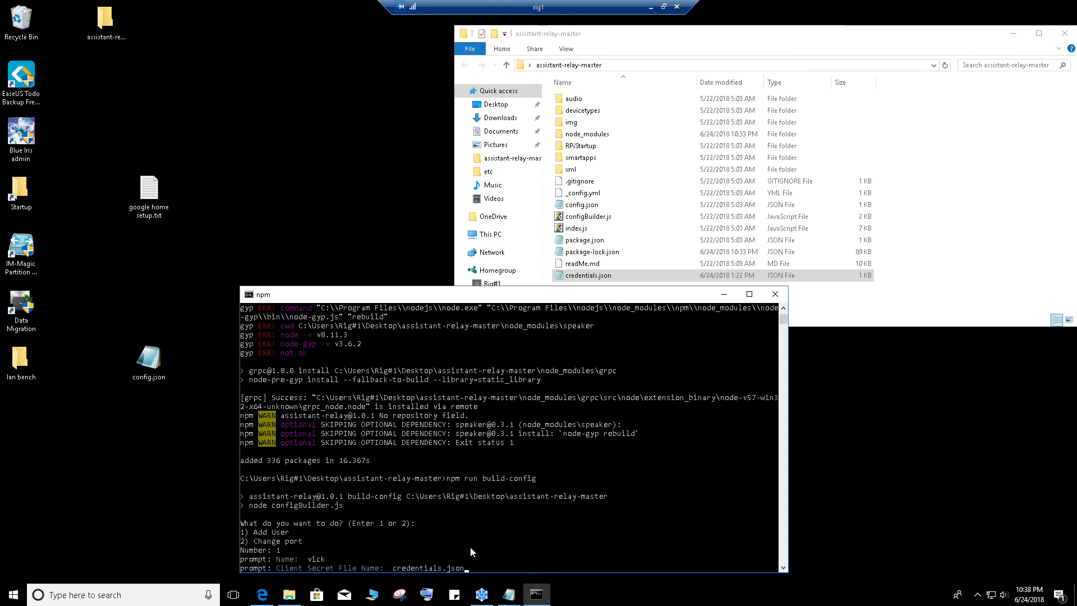
key(Return)
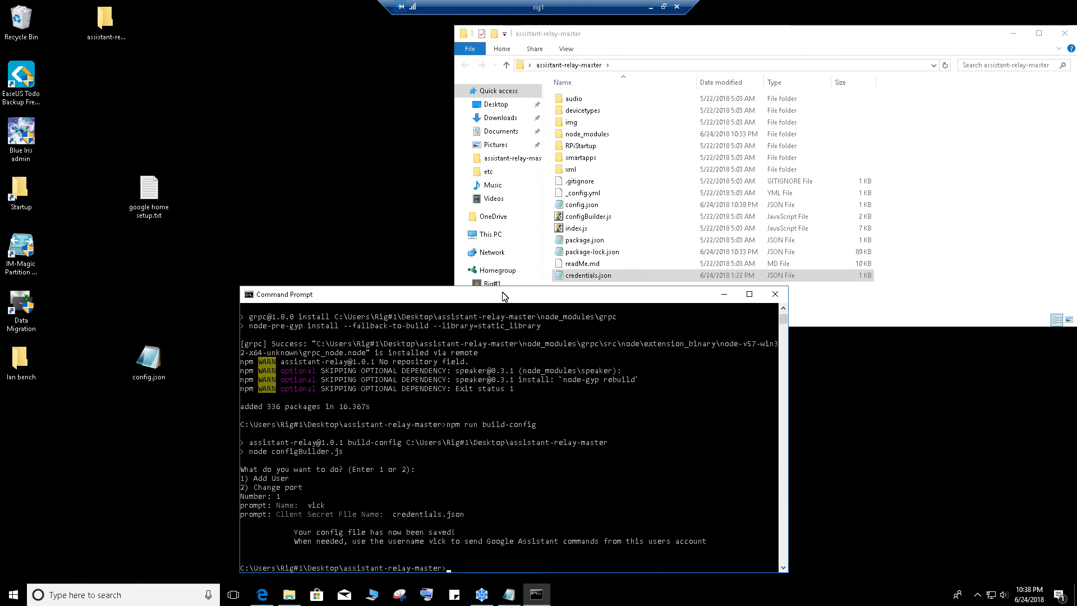
drag(502, 294, 469, 241)
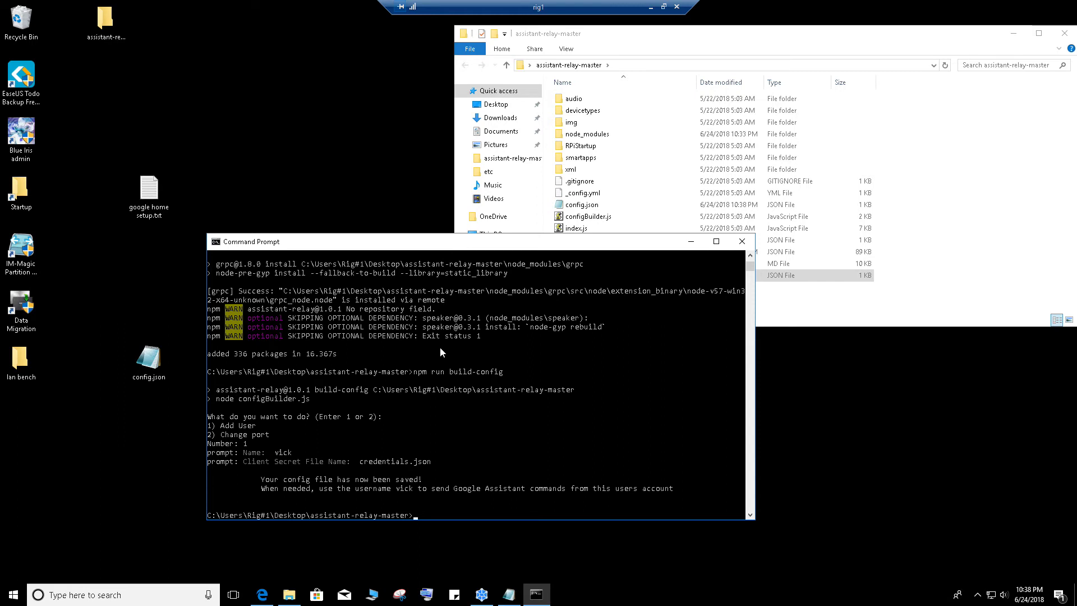
drag(524, 247, 515, 246)
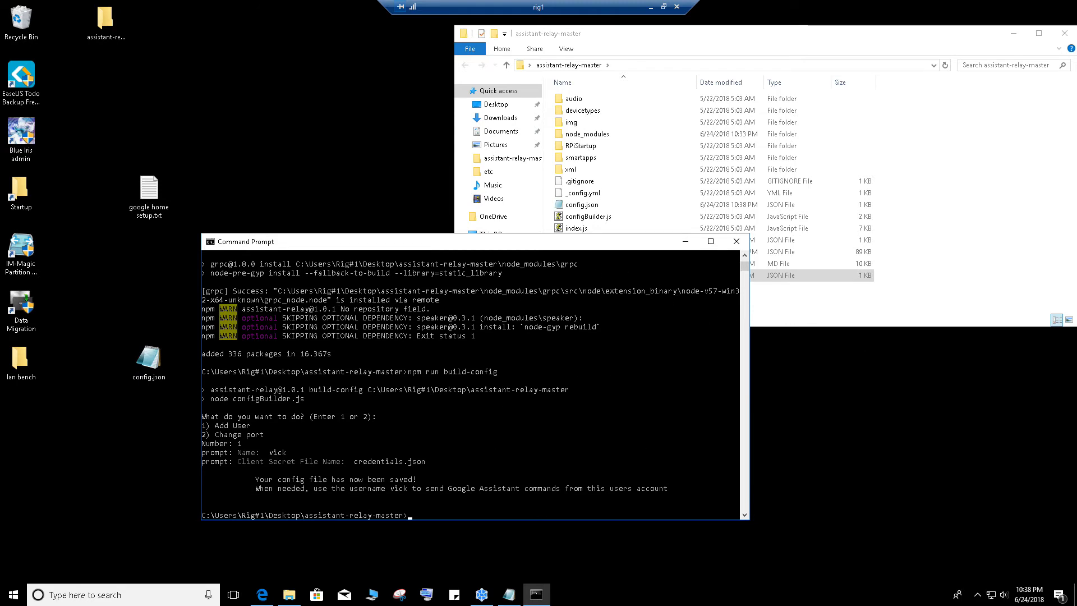
Step: Launch the Assistant Relay server with npm run start
click(432, 515)
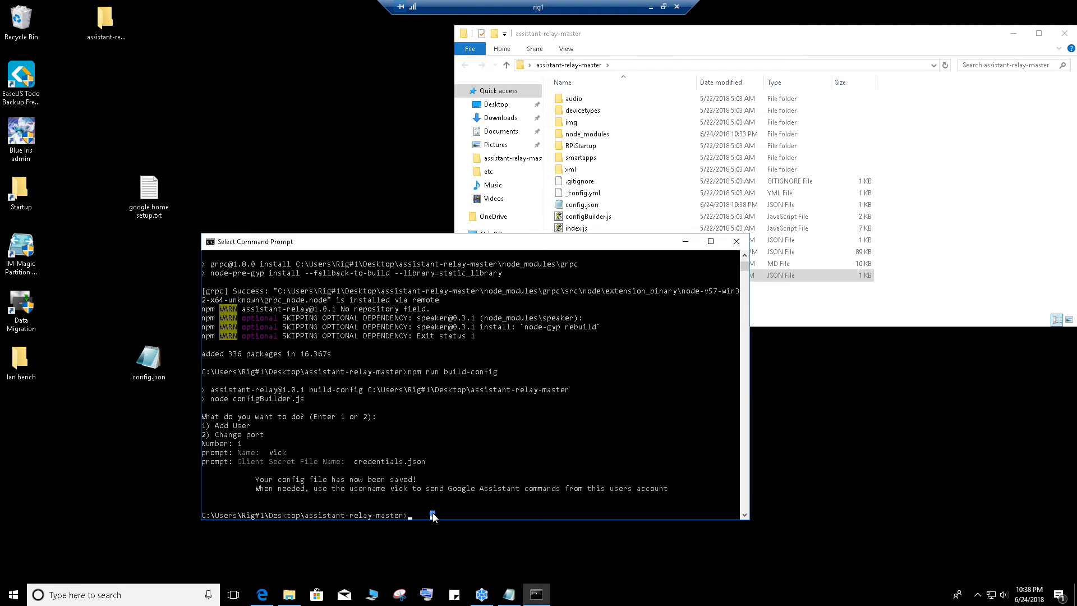
text(npm)
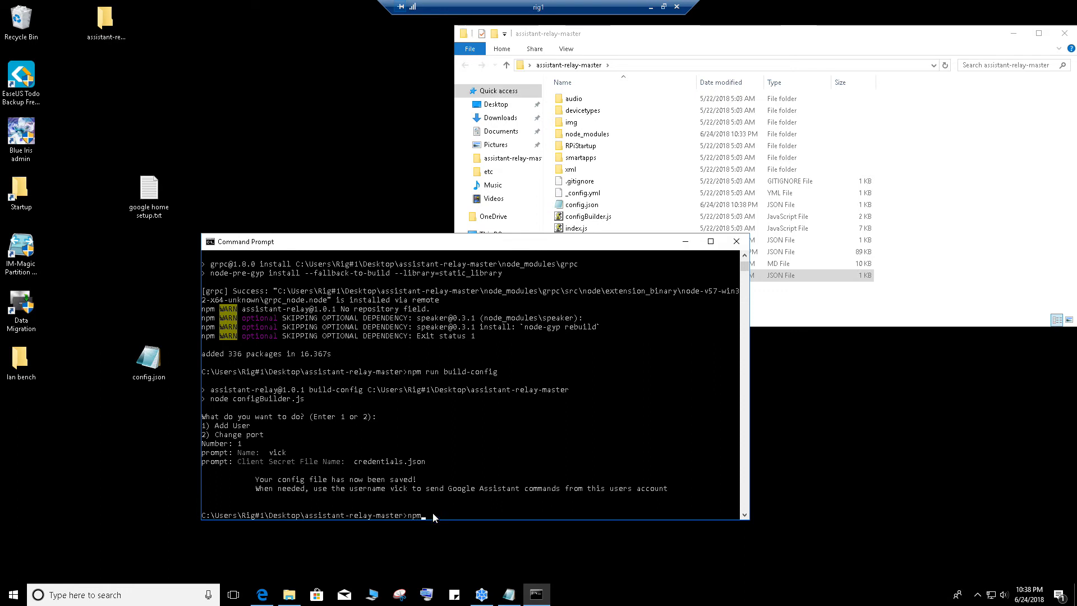
text( run start)
key(Return)
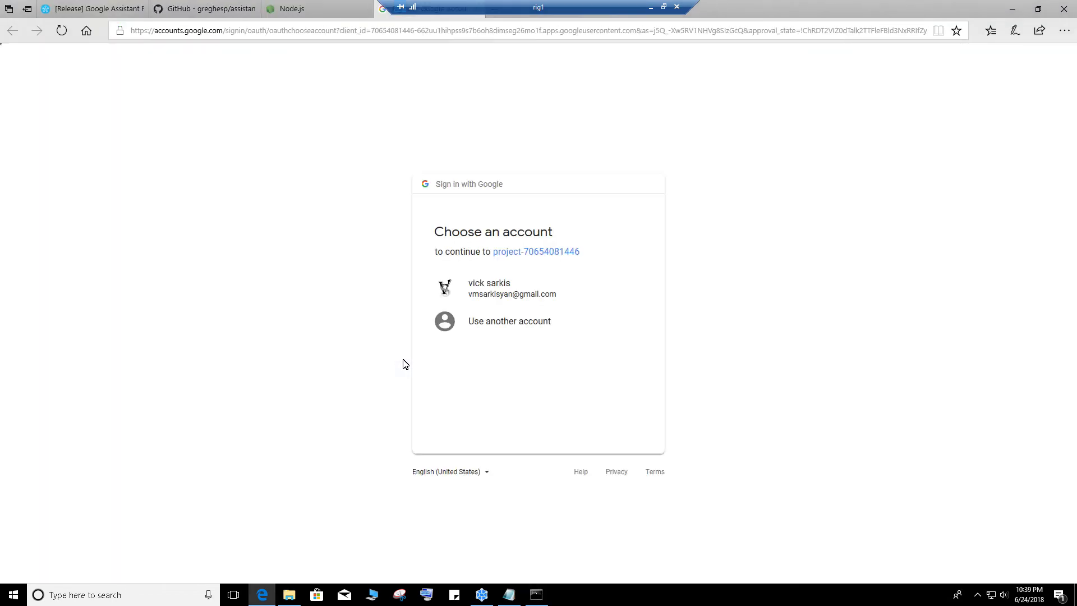
Step: Sign in with the Google account, allow Assistant access, and select the approval code
click(478, 283)
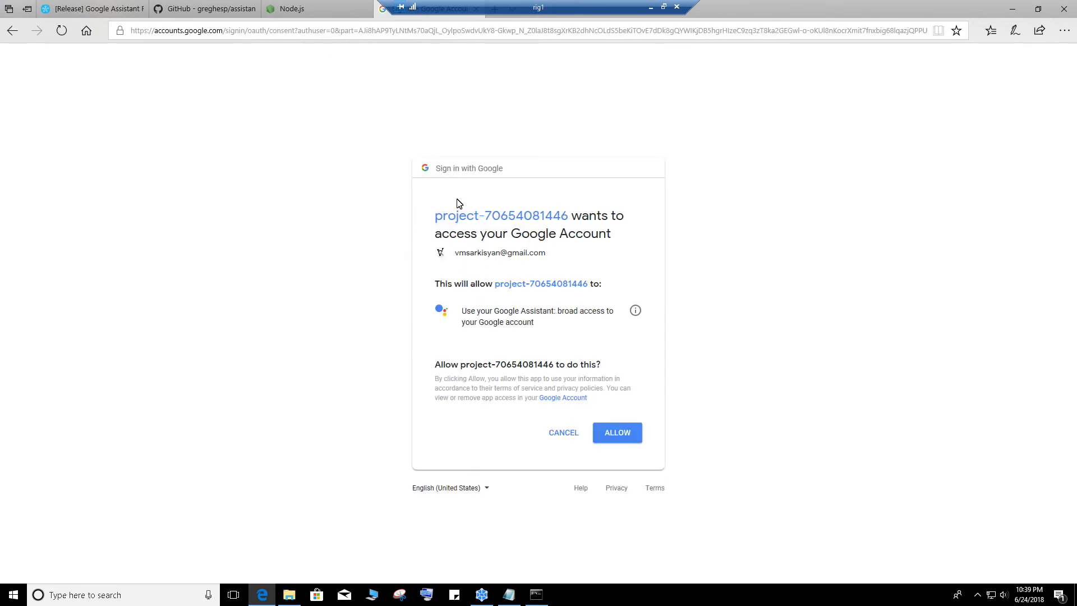
click(619, 437)
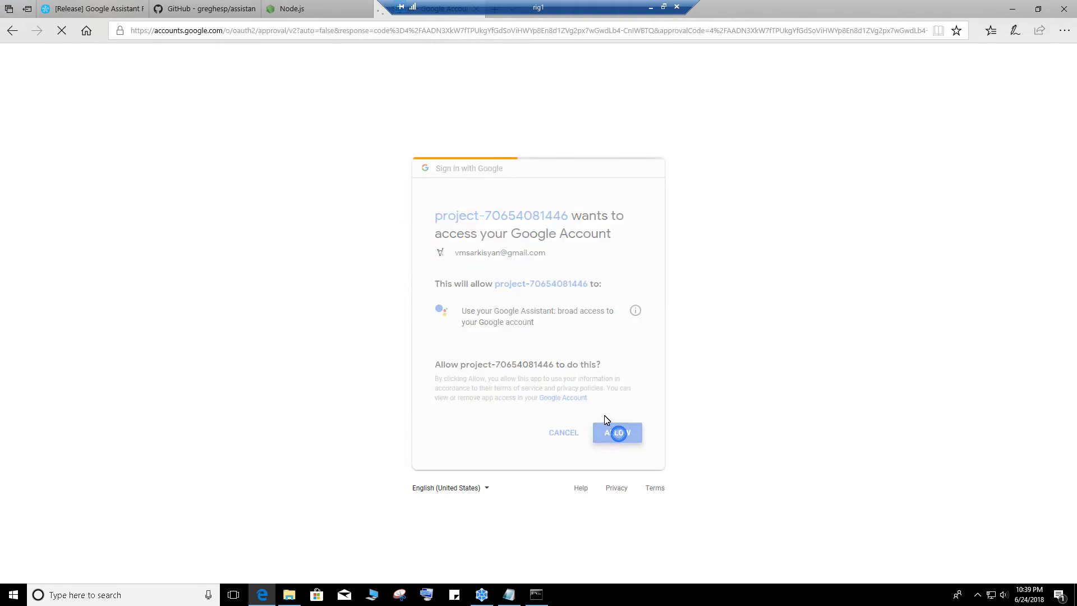
click(147, 163)
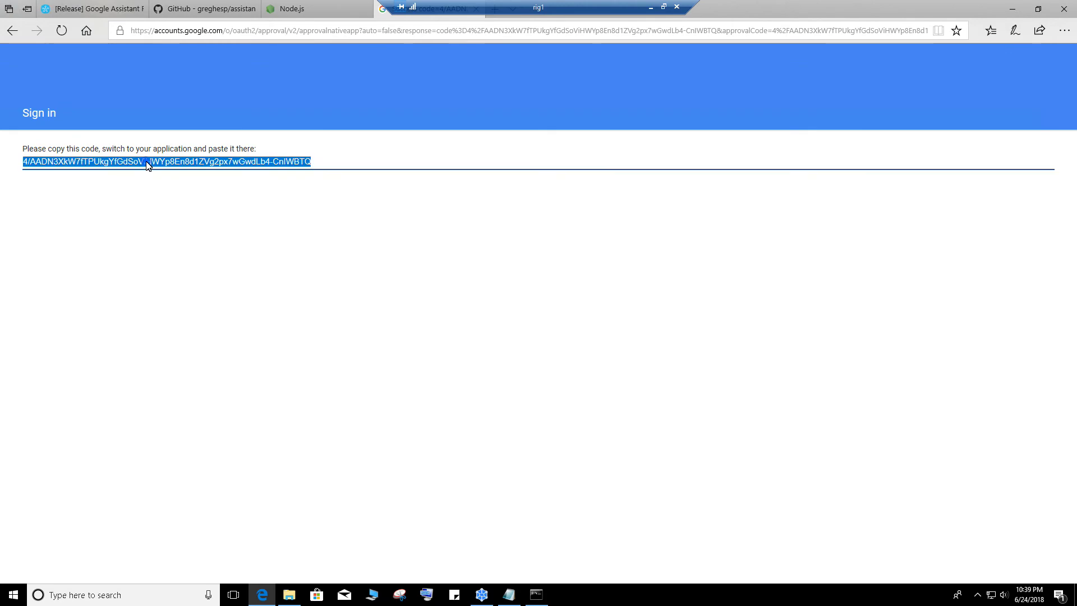
right_click(148, 163)
Step: Copy the approval code and paste it at the console's Paste your code prompt
click(163, 215)
click(1012, 9)
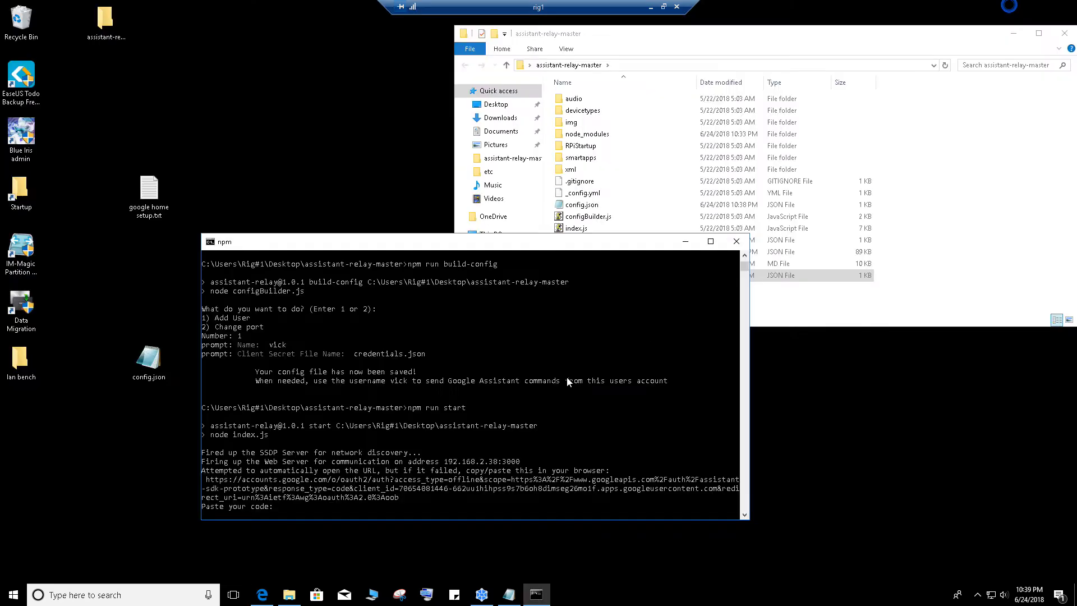
right_click(378, 511)
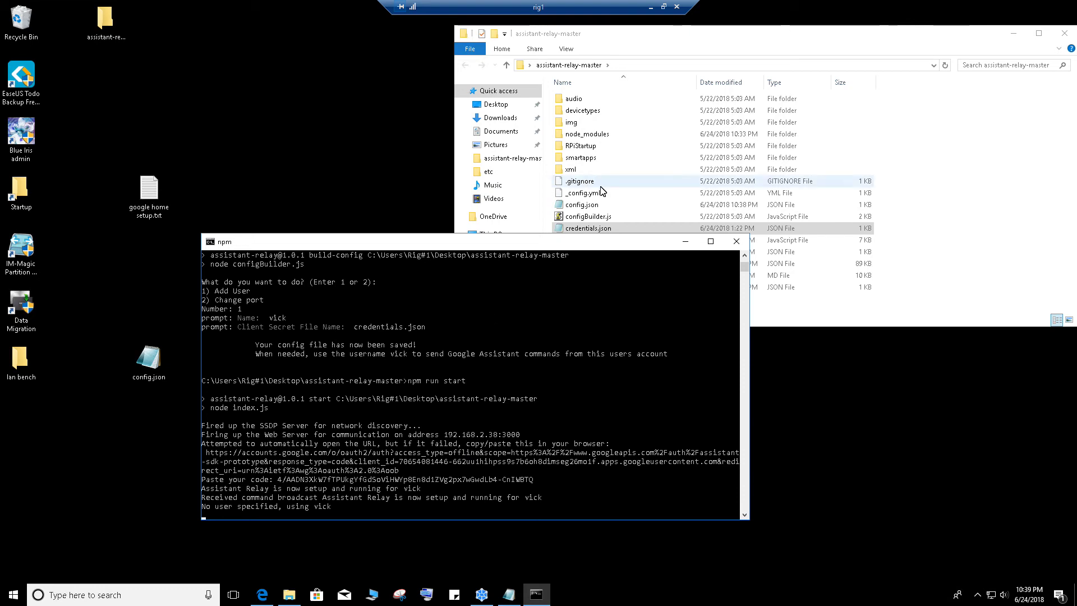
click(650, 8)
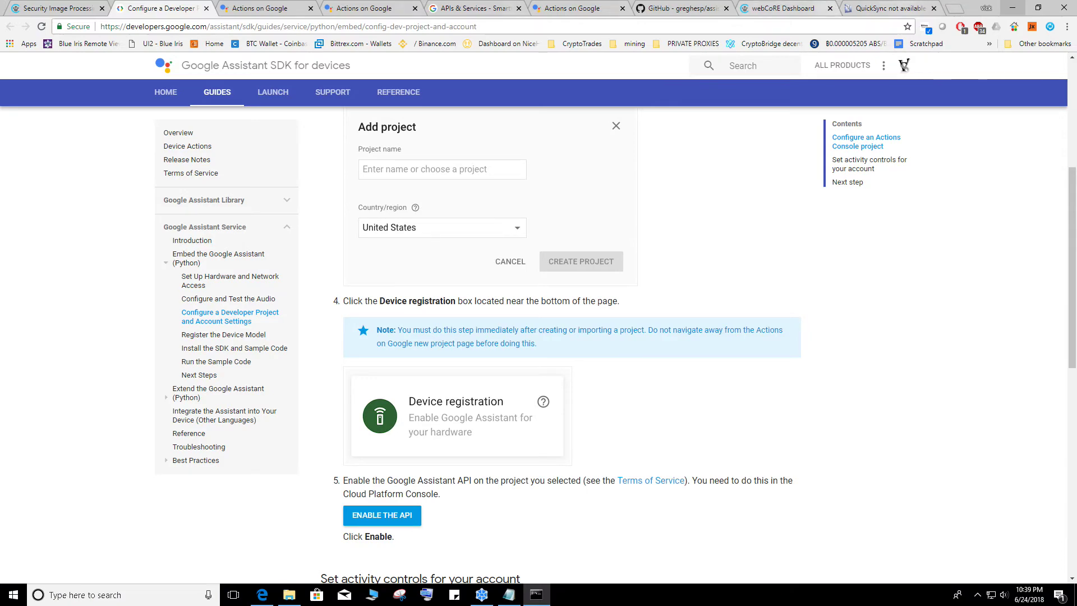
Step: Switch to the webCoRE Dashboard tab listing the five uncategorized pistons
click(956, 11)
click(707, 8)
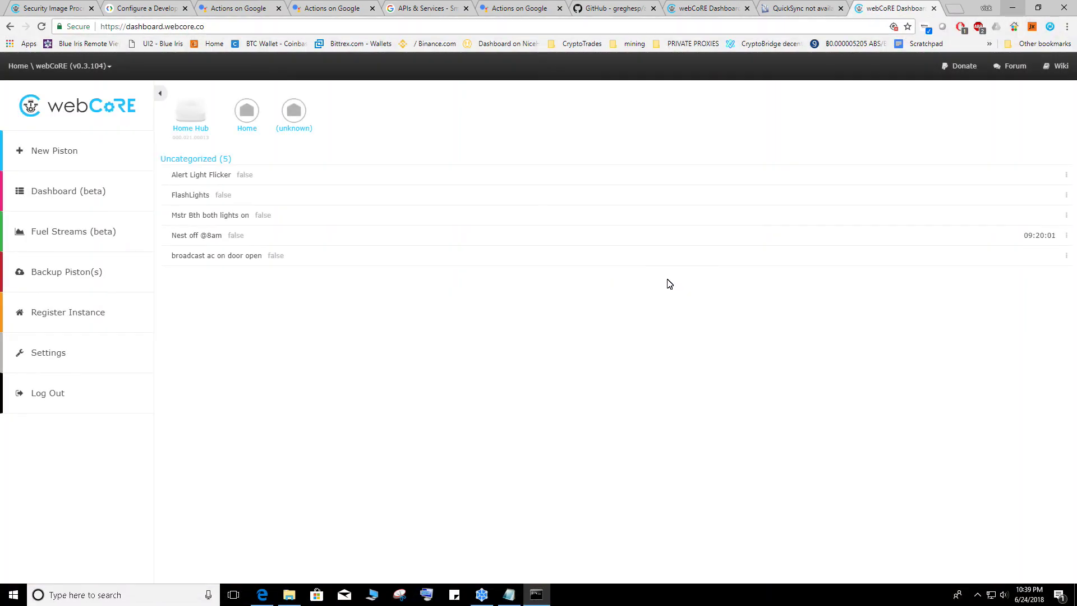
Step: Create a blank piston named 'test' and open it in the editor
click(56, 154)
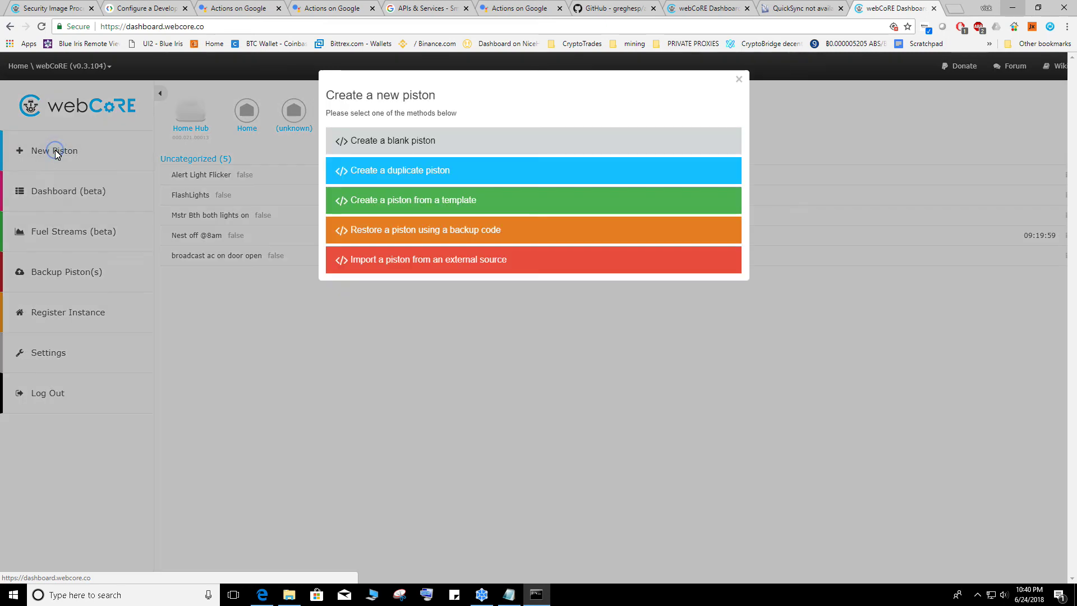
click(378, 146)
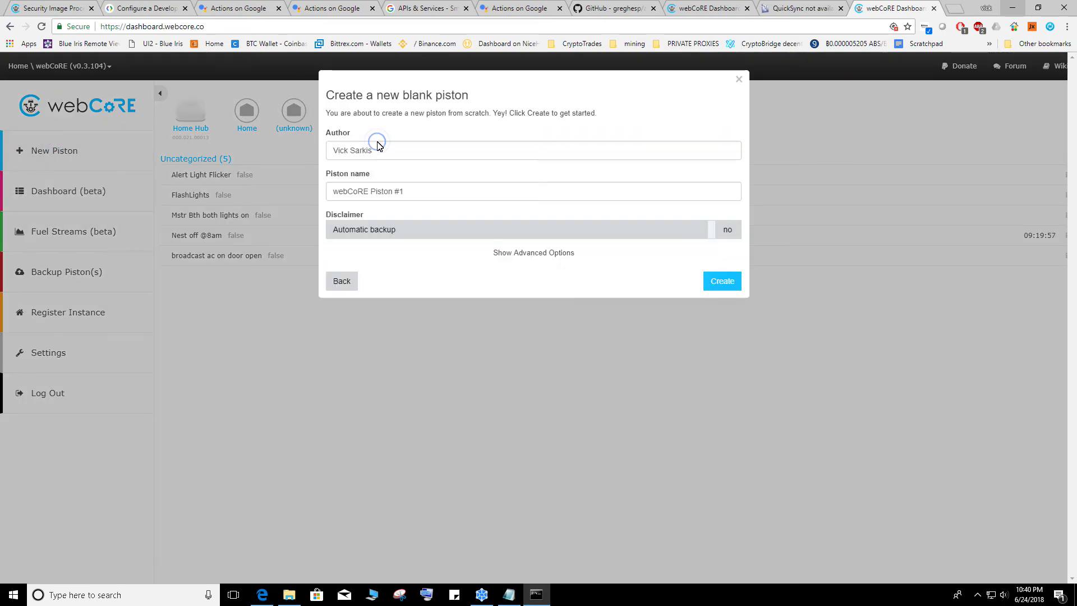
click(424, 196)
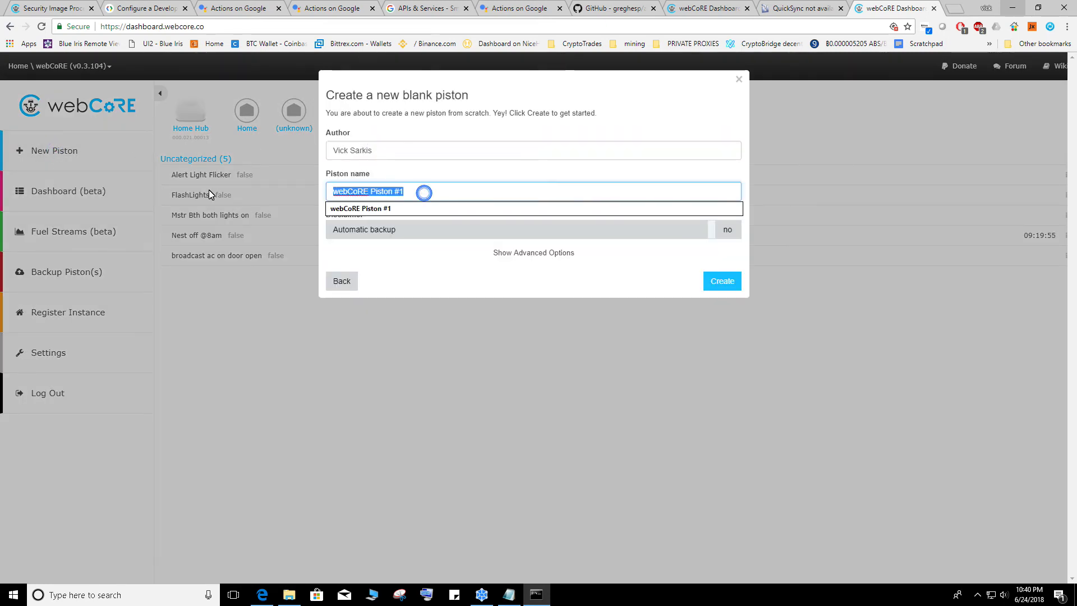
text(tuto)
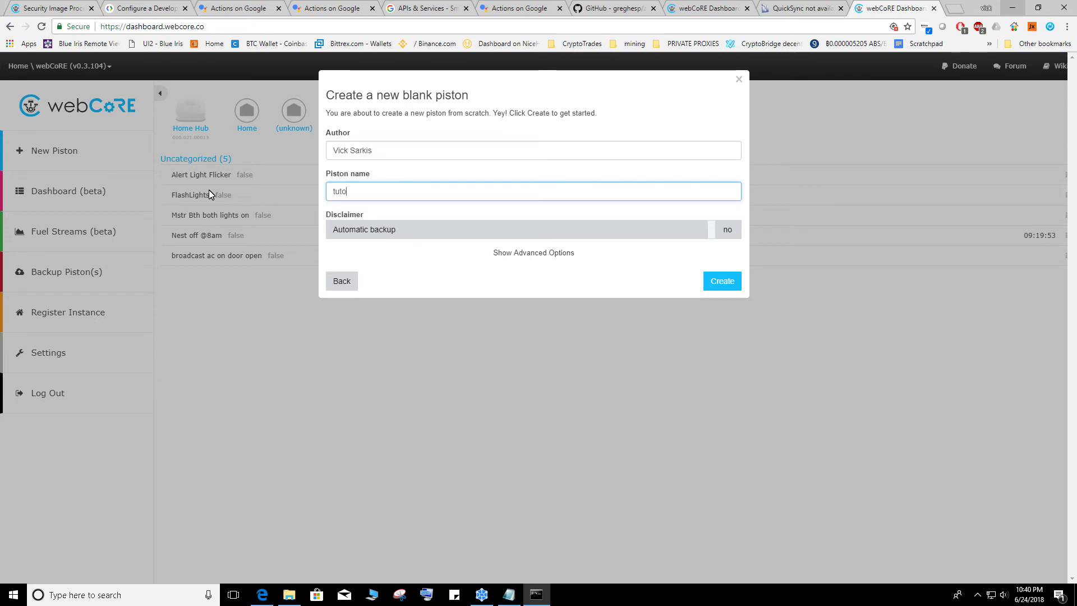
key(BackSpace)
key(BackSpace)
key(BackSpace)
key(BackSpace)
text(test)
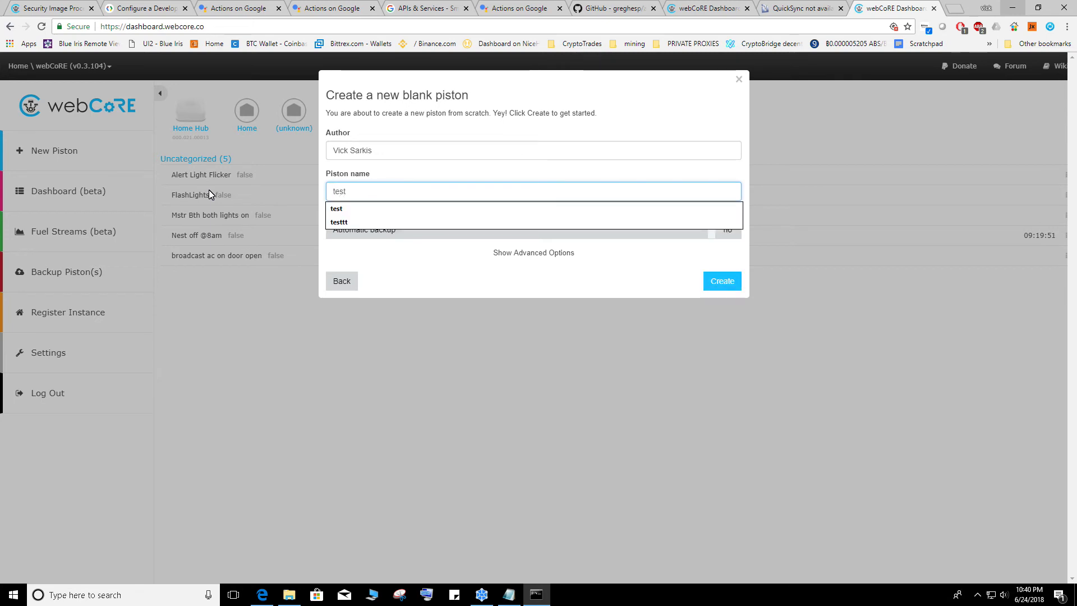
click(664, 268)
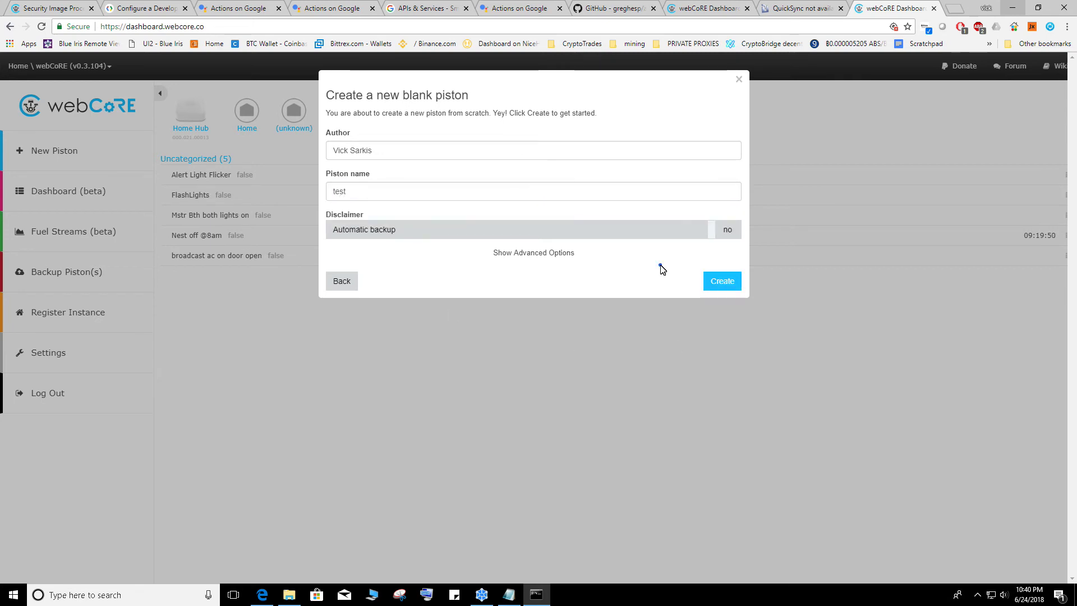
click(723, 282)
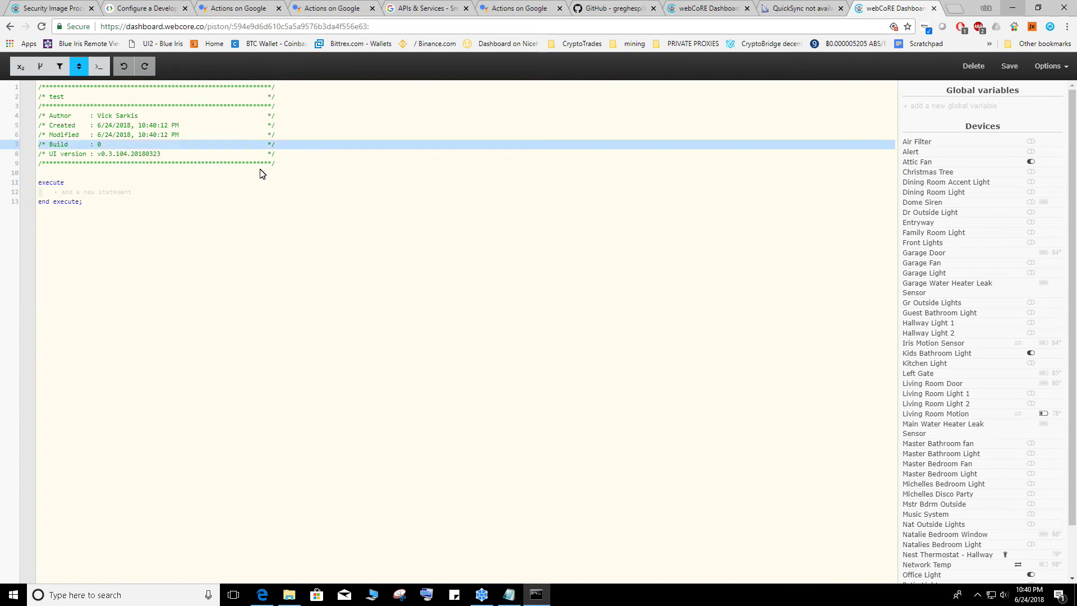
Step: Start an if block whose condition compares Work Light's switch attribute
click(113, 194)
click(422, 203)
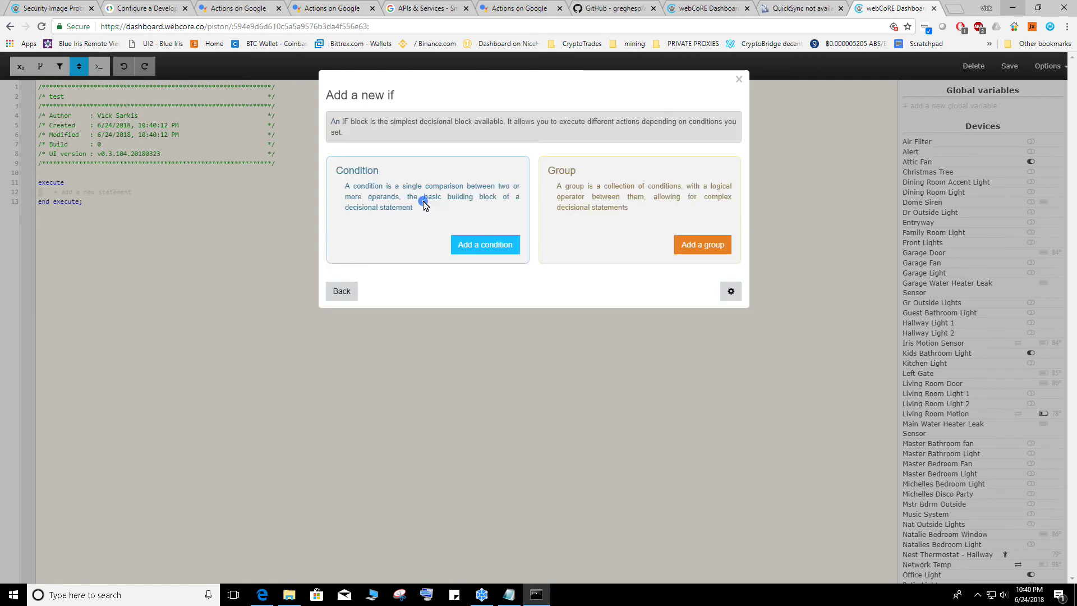
click(470, 245)
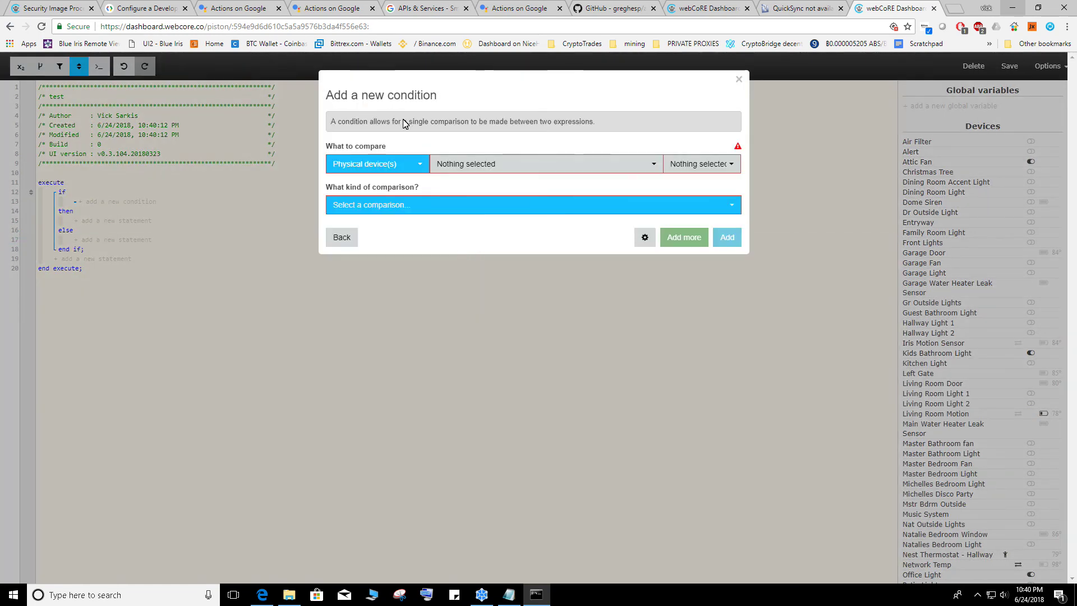
click(451, 166)
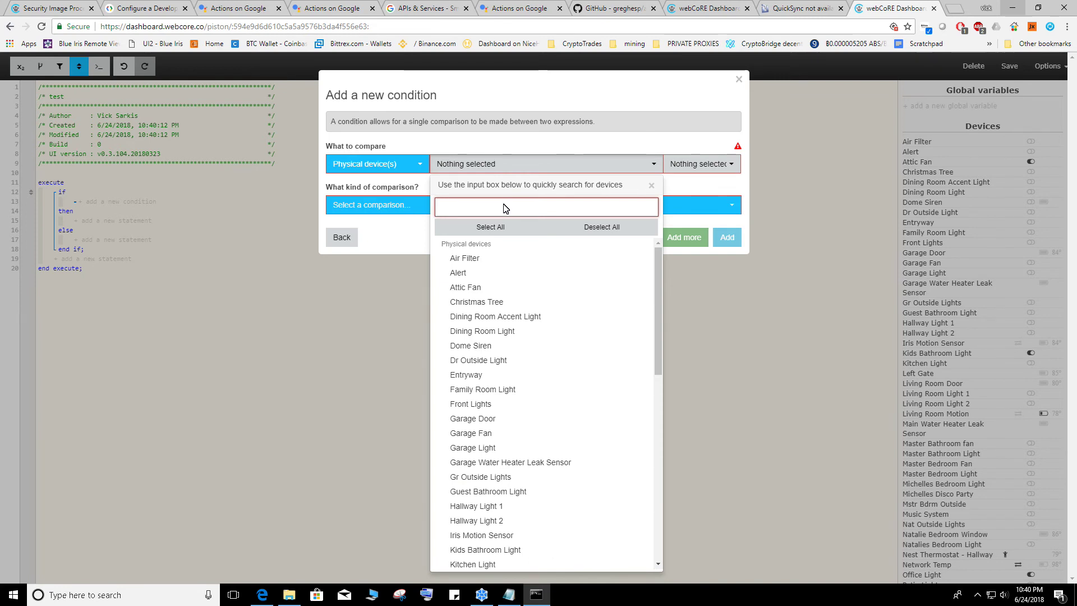
text(work)
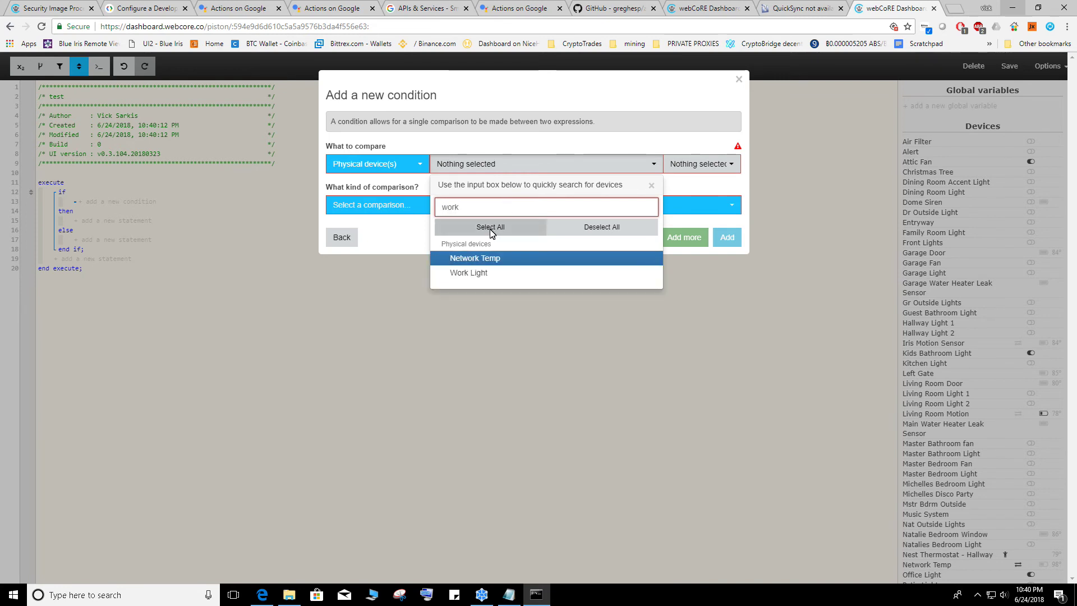
click(474, 273)
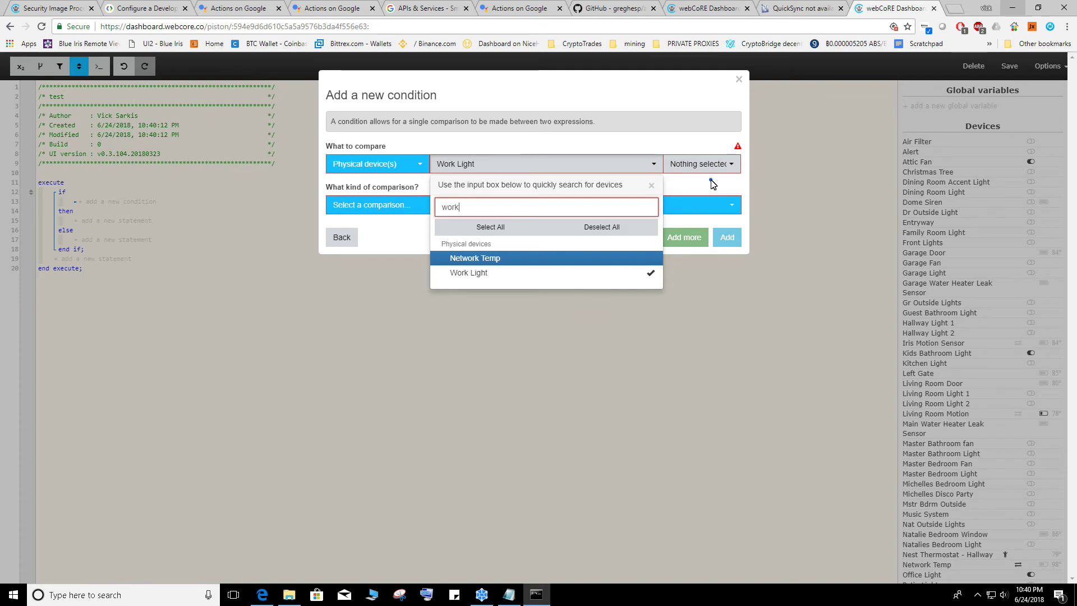
click(708, 164)
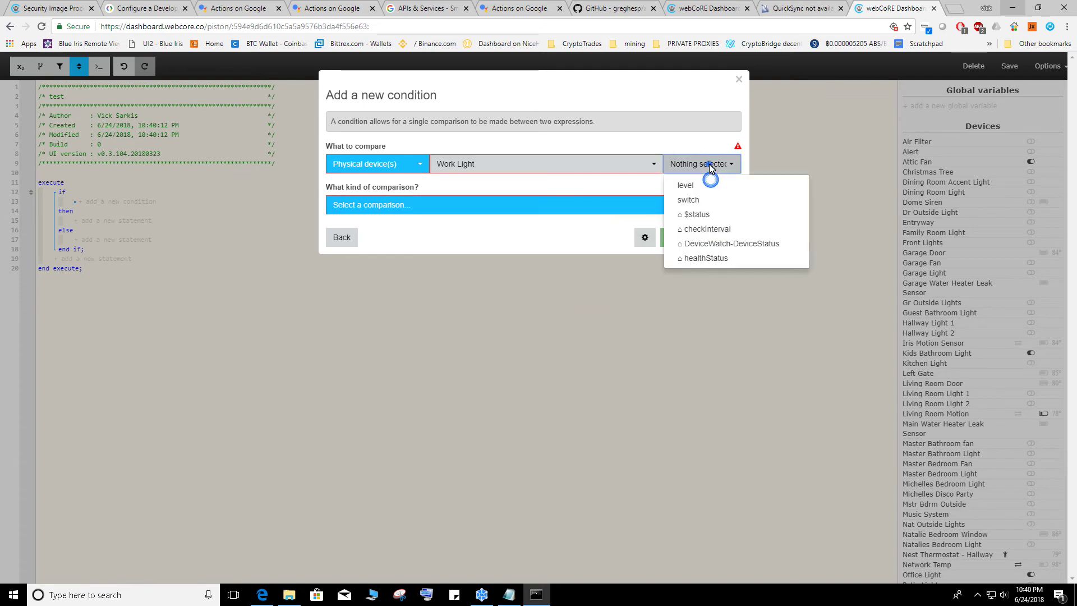
click(695, 203)
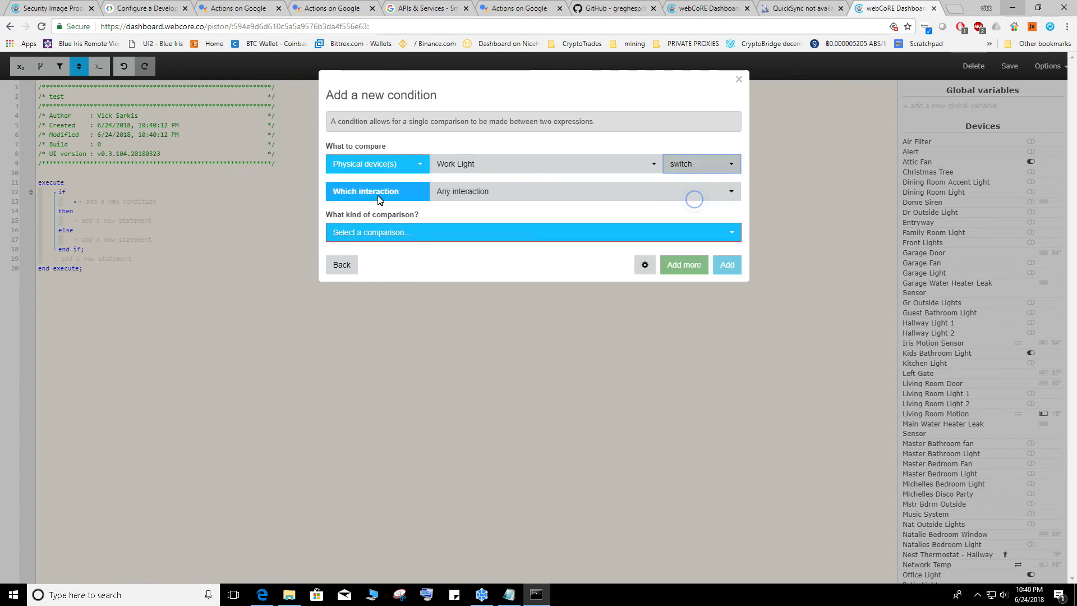
Step: Make the condition fire when the switch physically changes to on, and add it
click(484, 192)
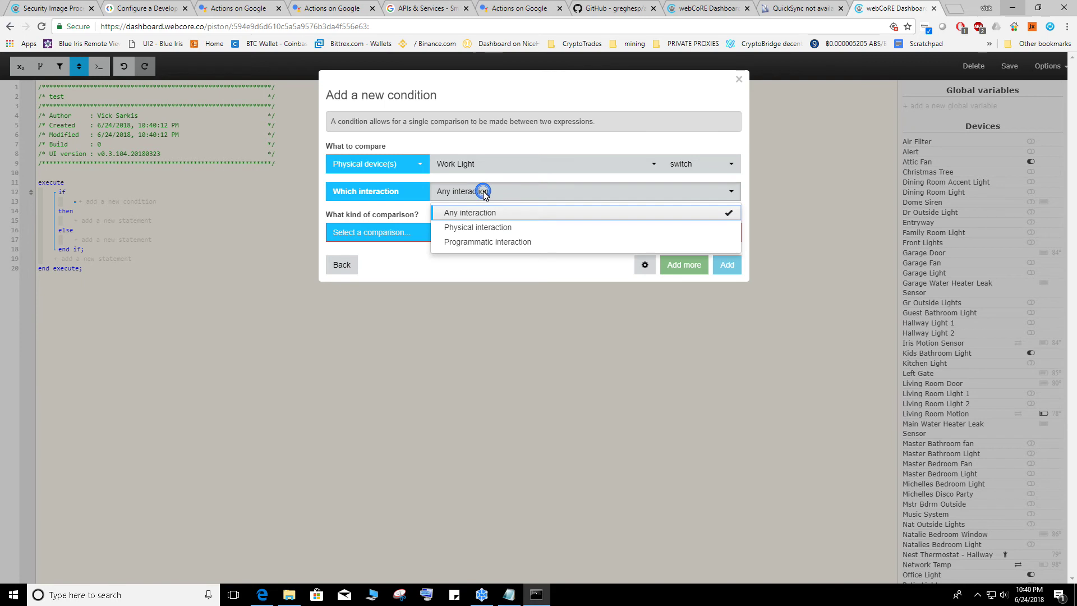
click(473, 227)
click(442, 229)
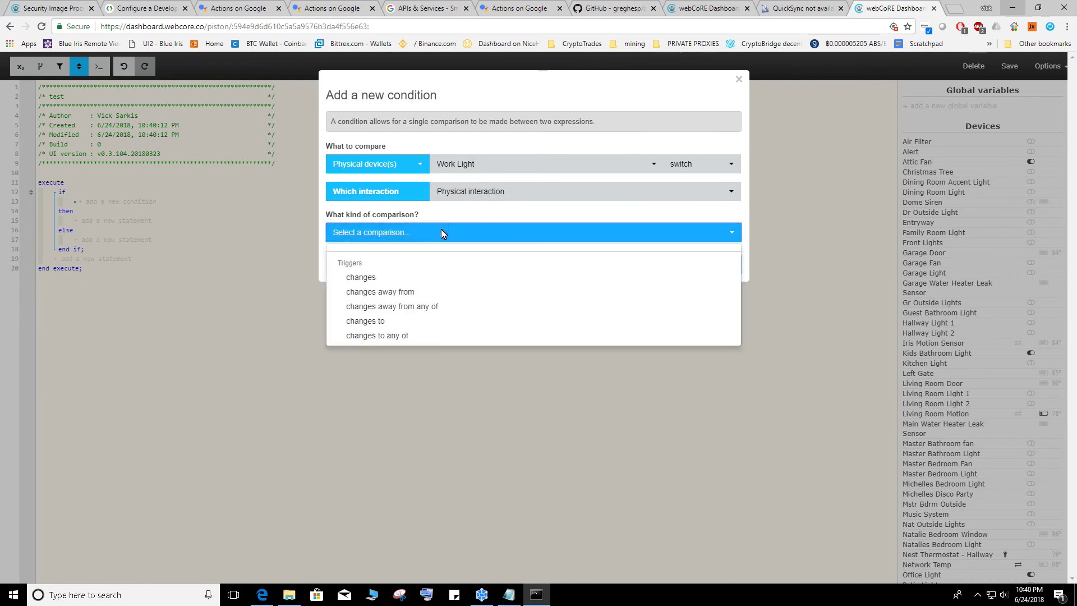
click(370, 280)
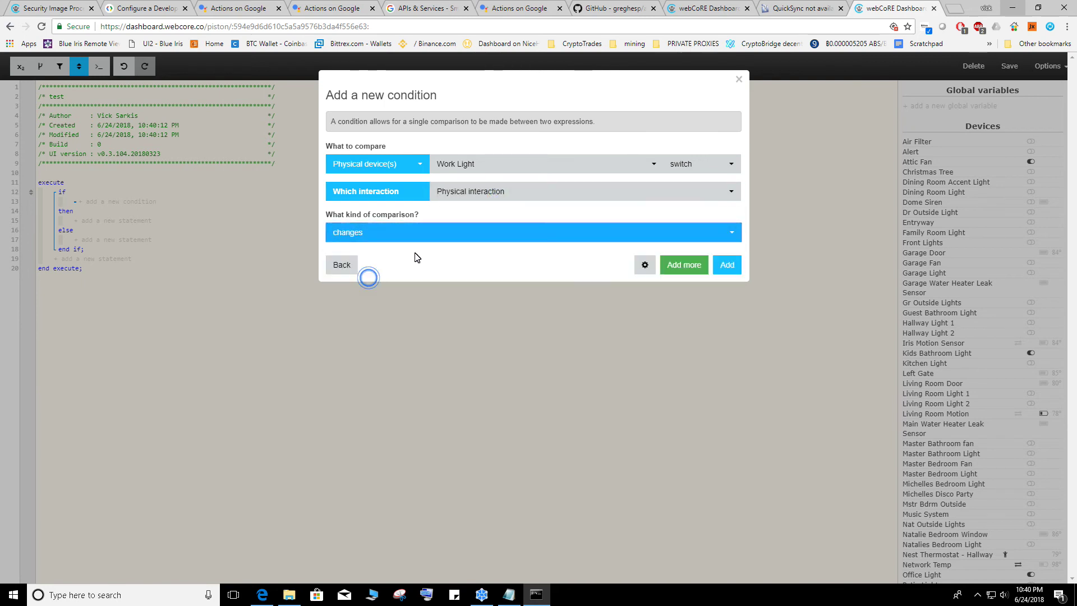
click(425, 226)
click(382, 324)
click(469, 273)
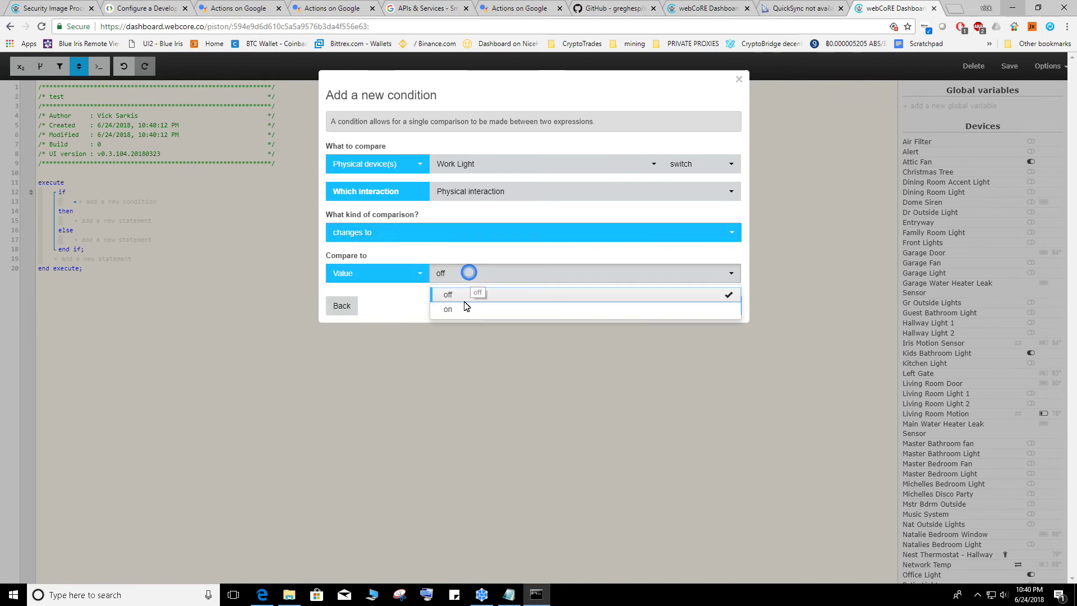
click(463, 308)
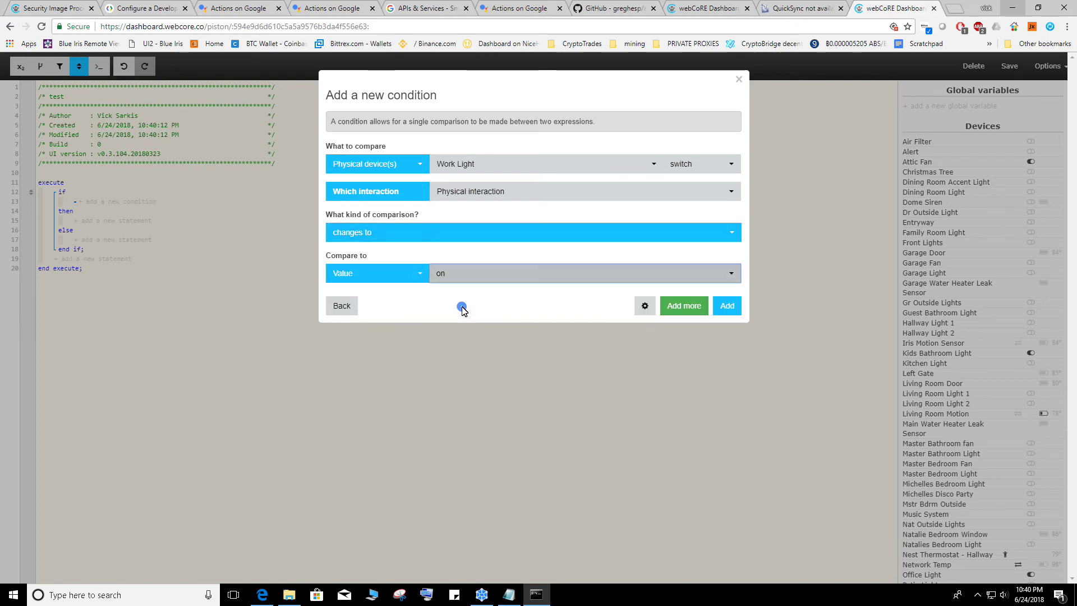
click(727, 306)
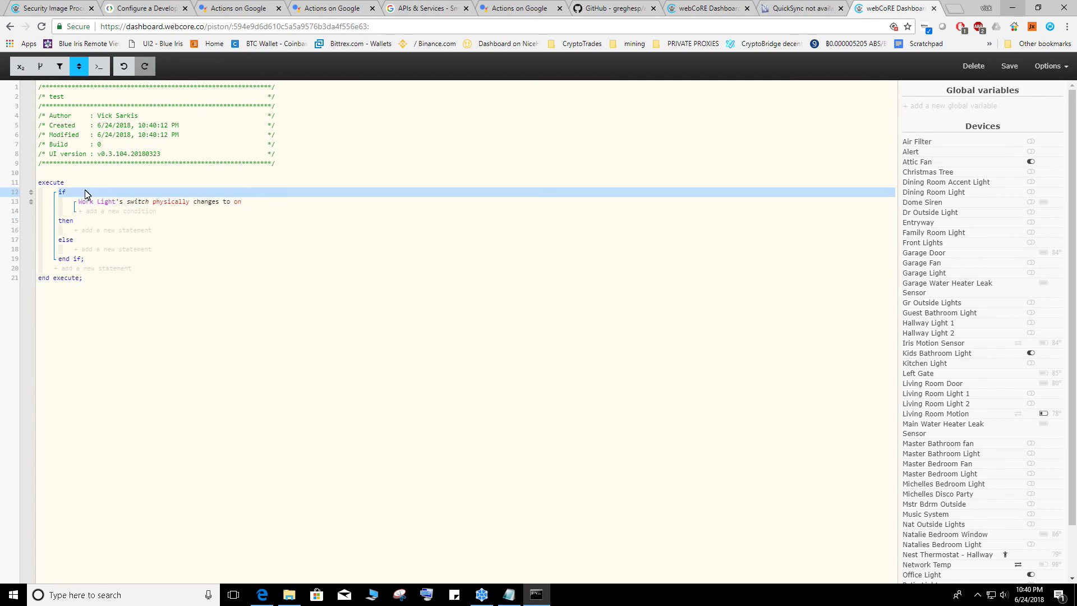
Step: Add a Location action under then, with a Make a web request task
click(93, 231)
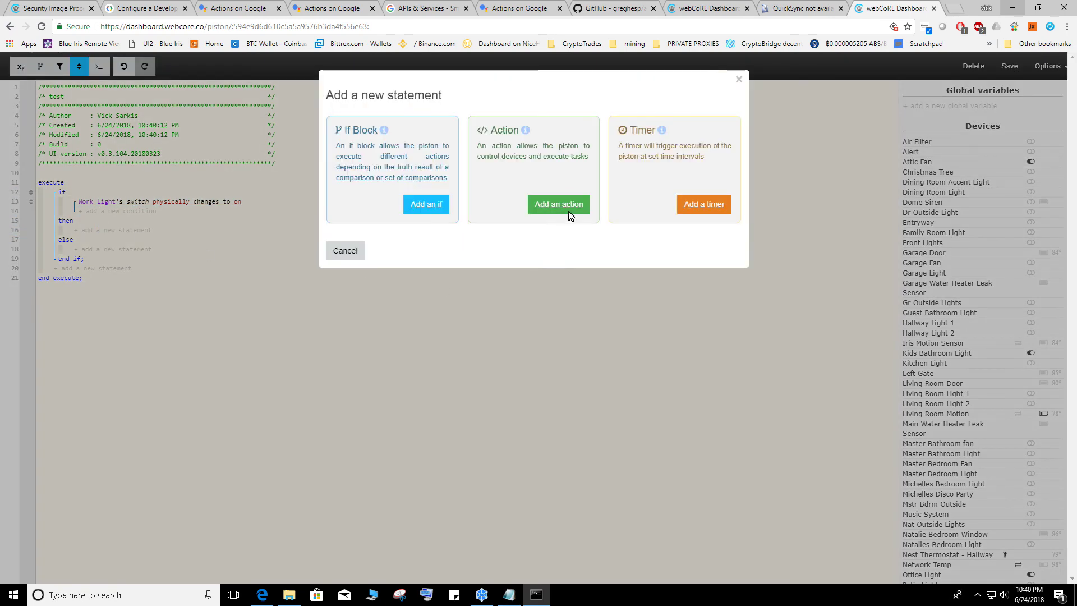
click(548, 208)
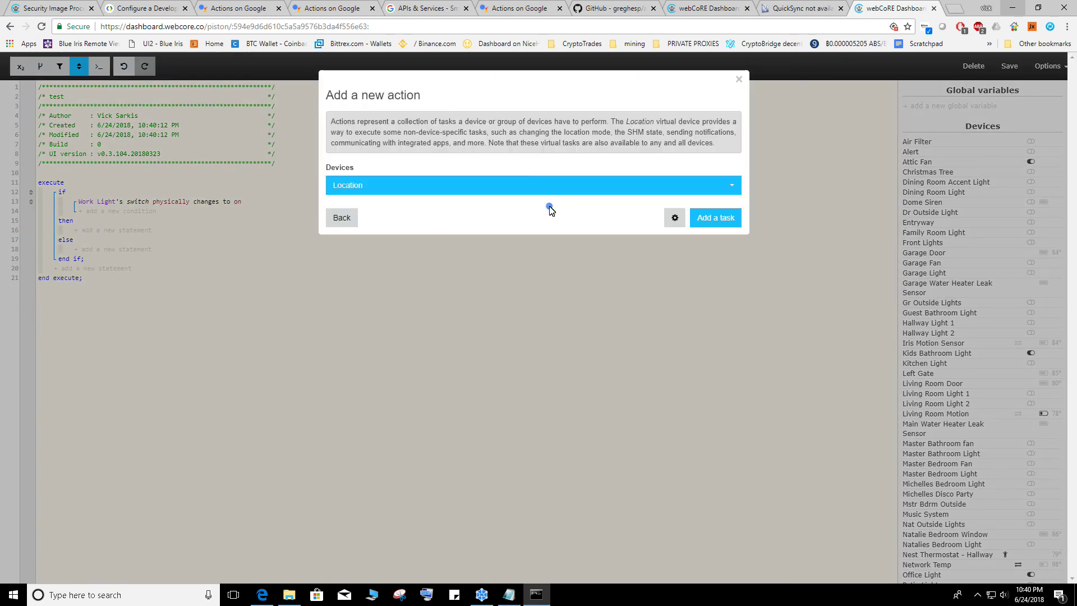
click(735, 218)
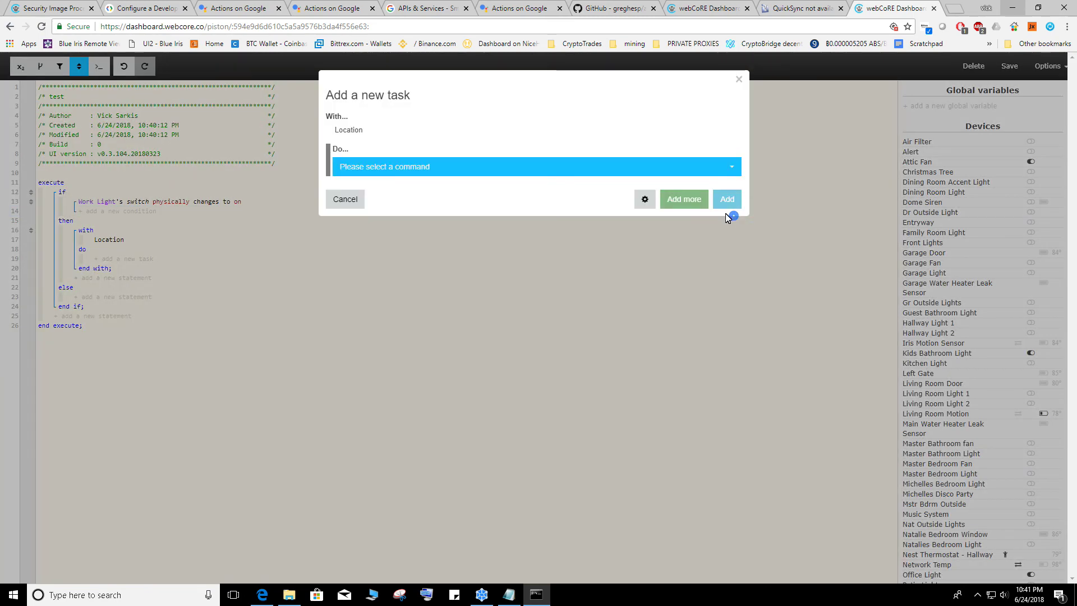
click(425, 170)
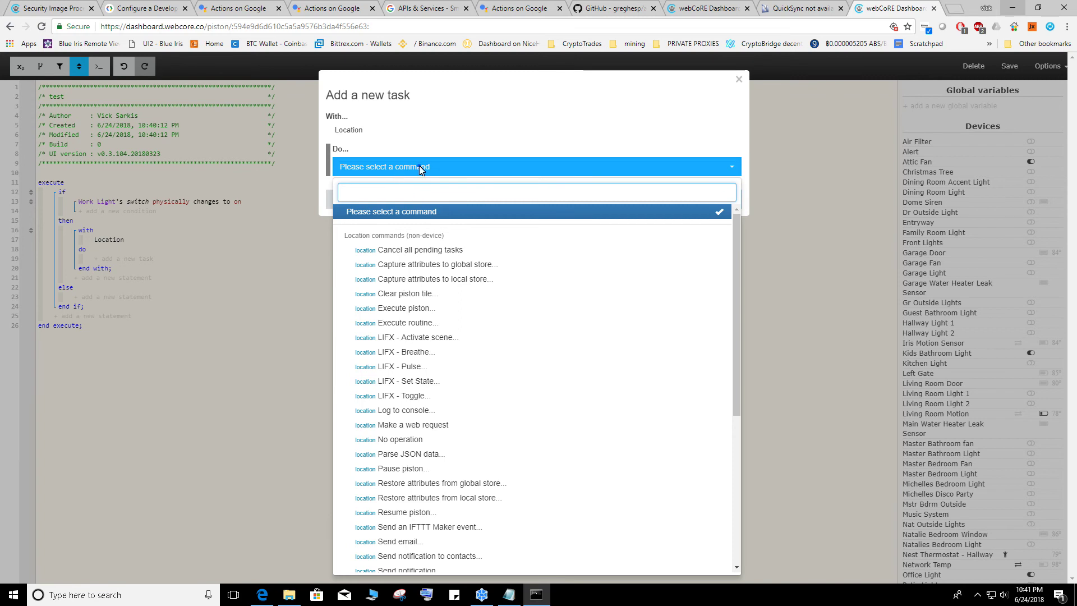
click(419, 166)
click(395, 168)
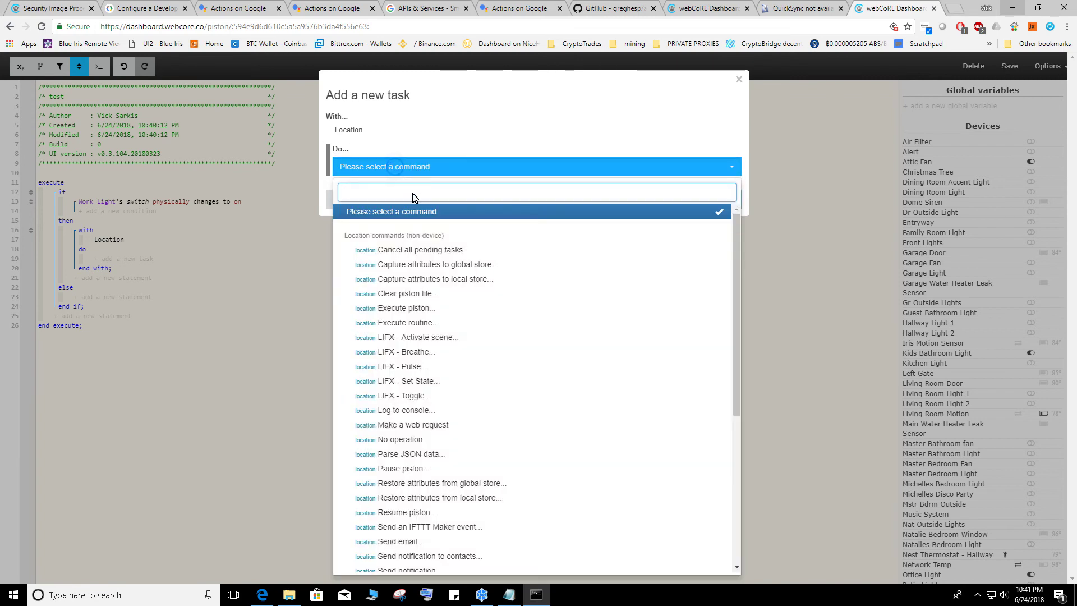
text(web)
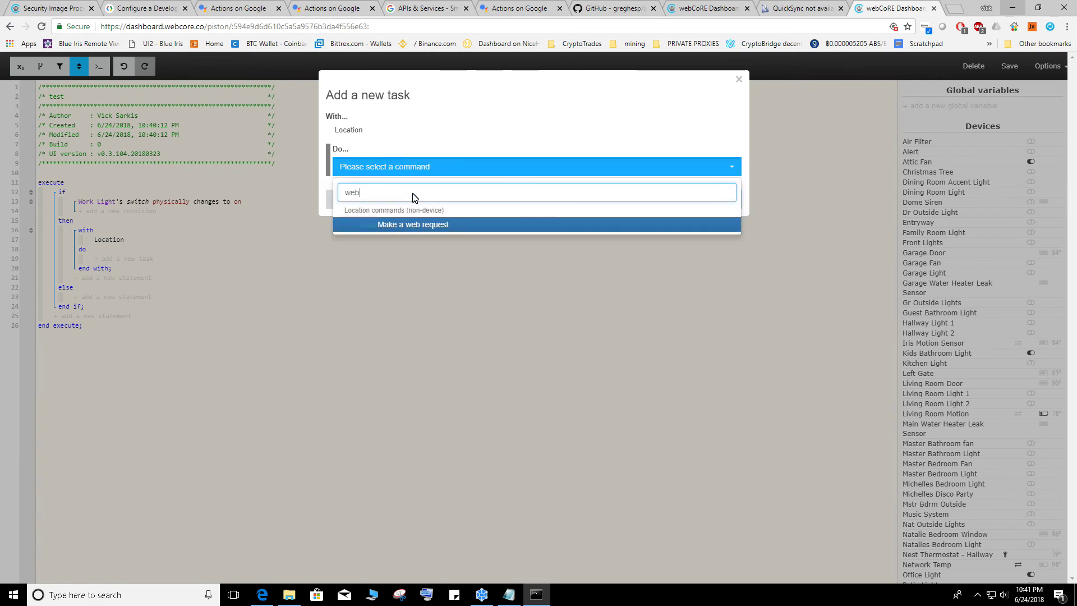
click(396, 226)
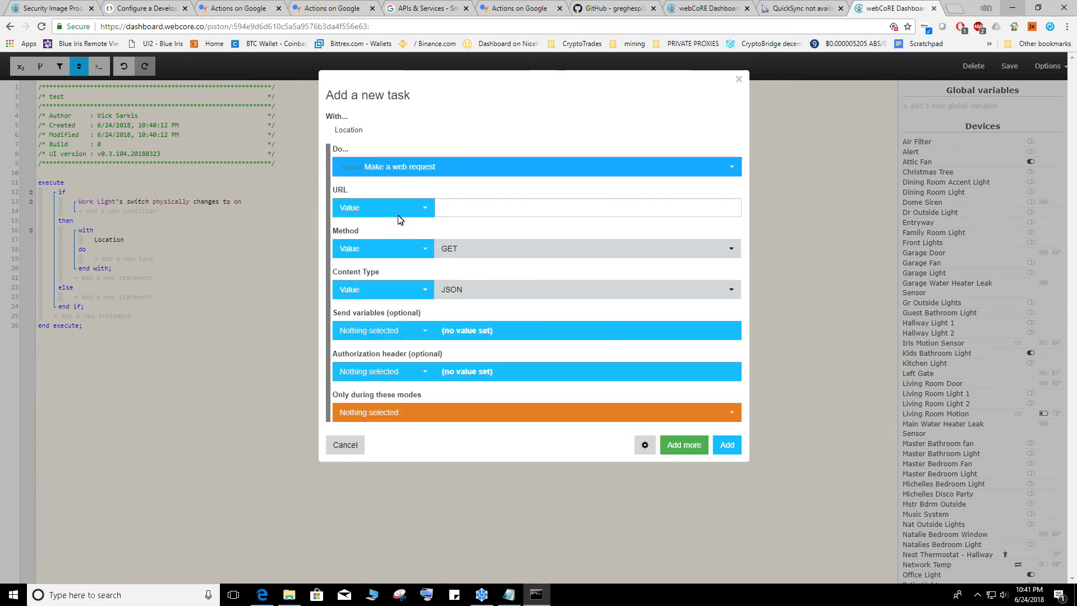
Step: Set the request to POST the pasted customBroadcast URL, then switch to Remote Desktop
click(463, 248)
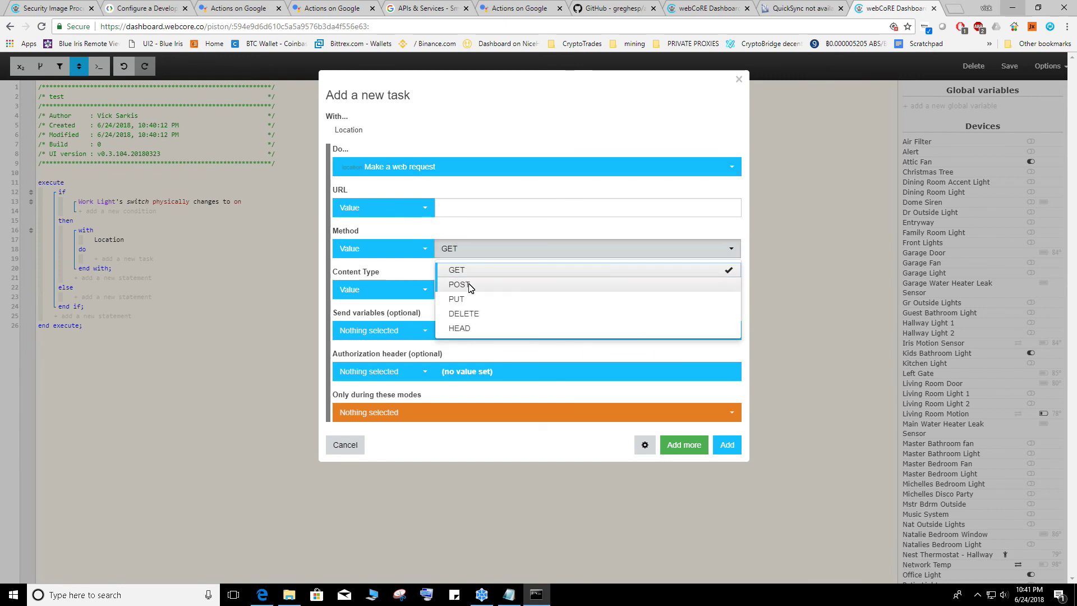
click(470, 286)
click(462, 208)
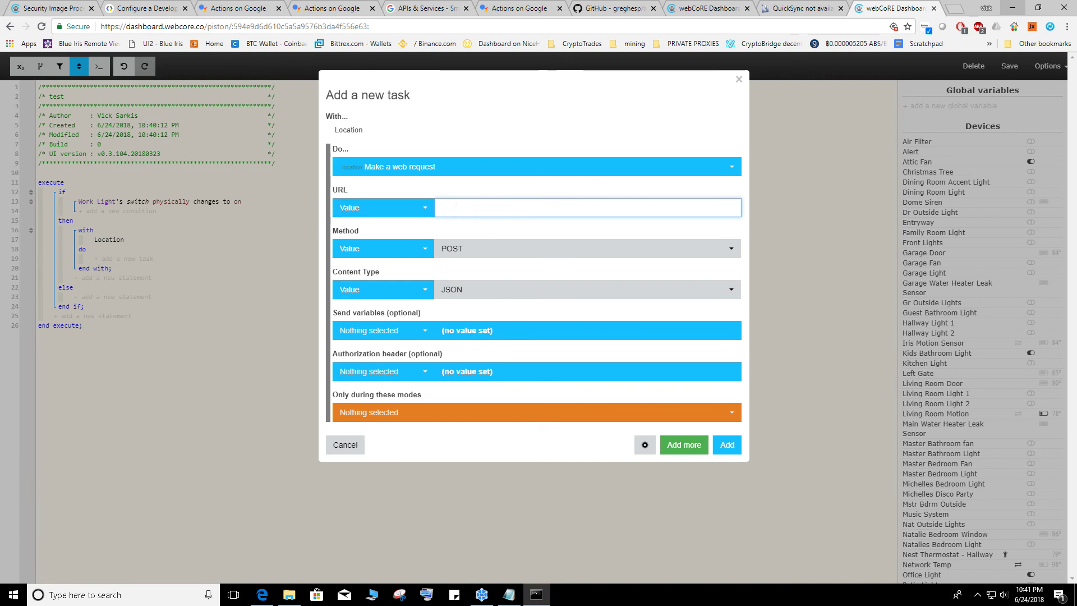
text(http://192.168.2.38:3000/customBroadcast?text="")
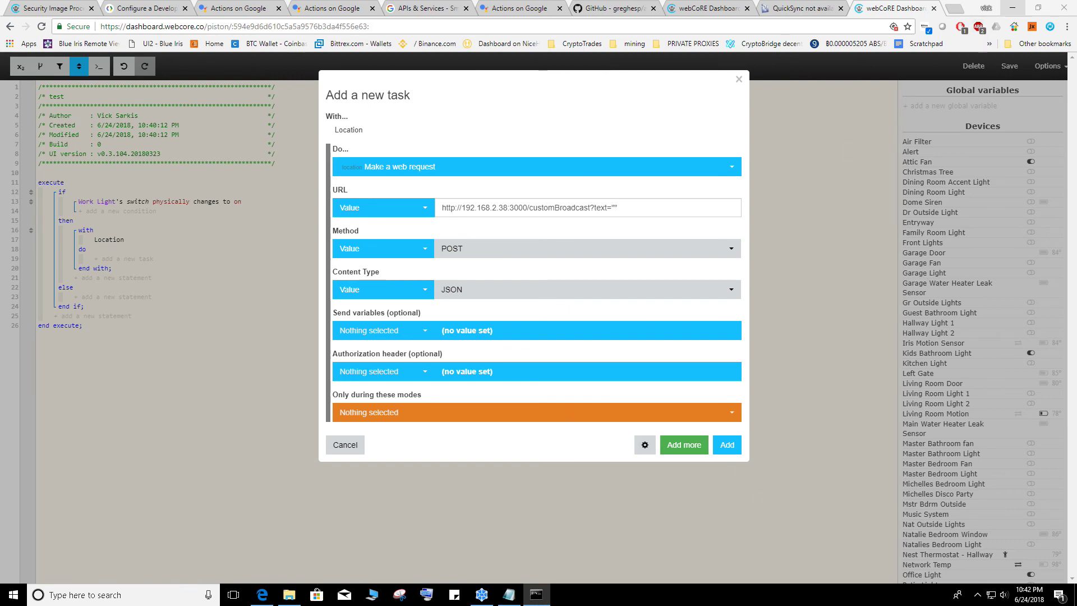
key(alt+Tab)
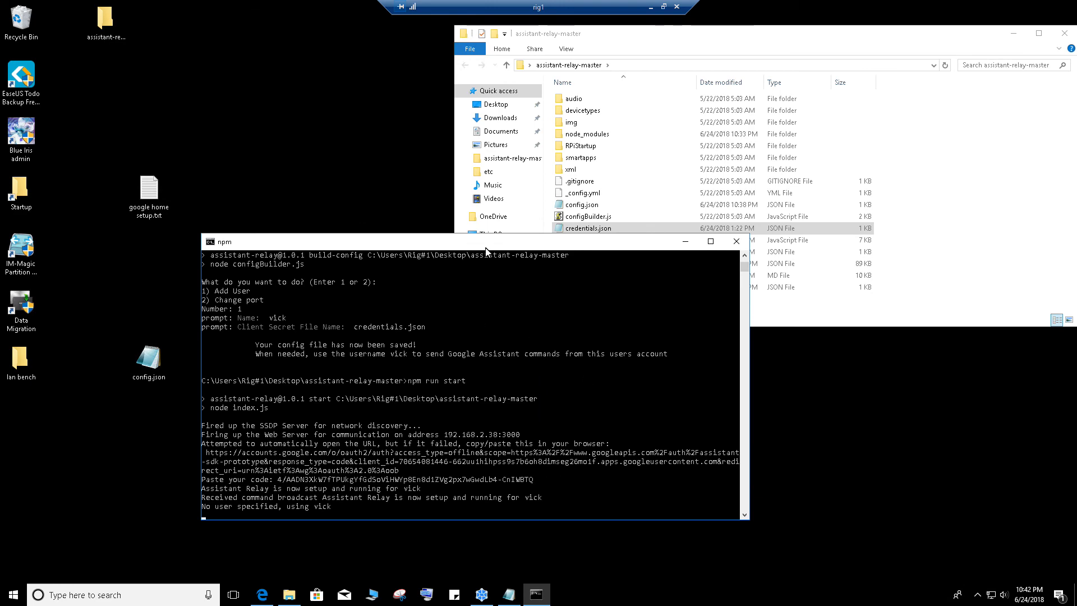
Step: Move and enlarge the npm console to confirm Assistant Relay runs, then minimize the session
drag(485, 247, 443, 174)
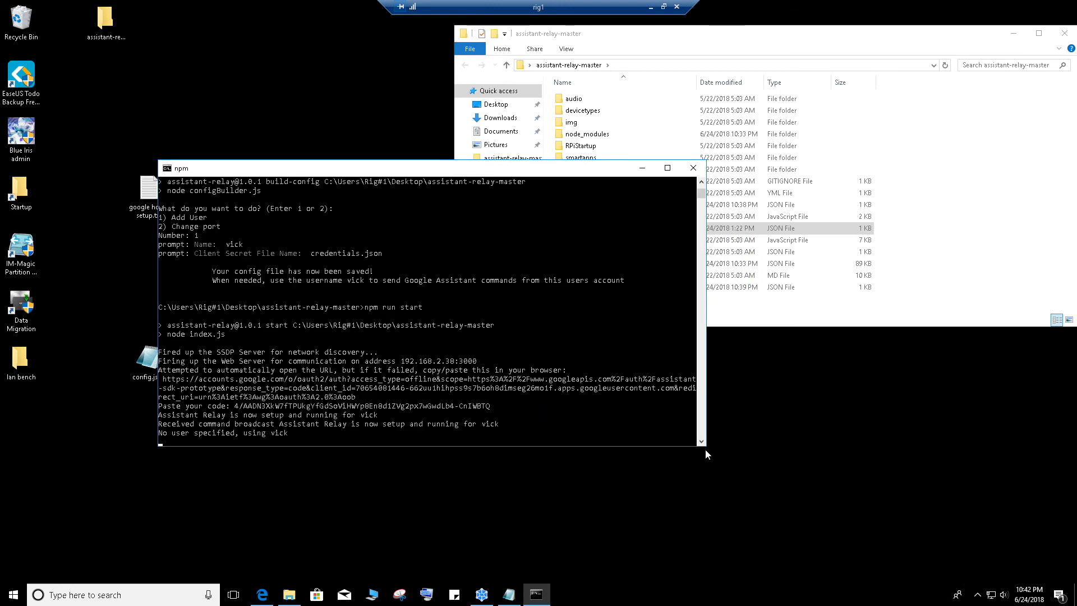
drag(707, 450, 820, 479)
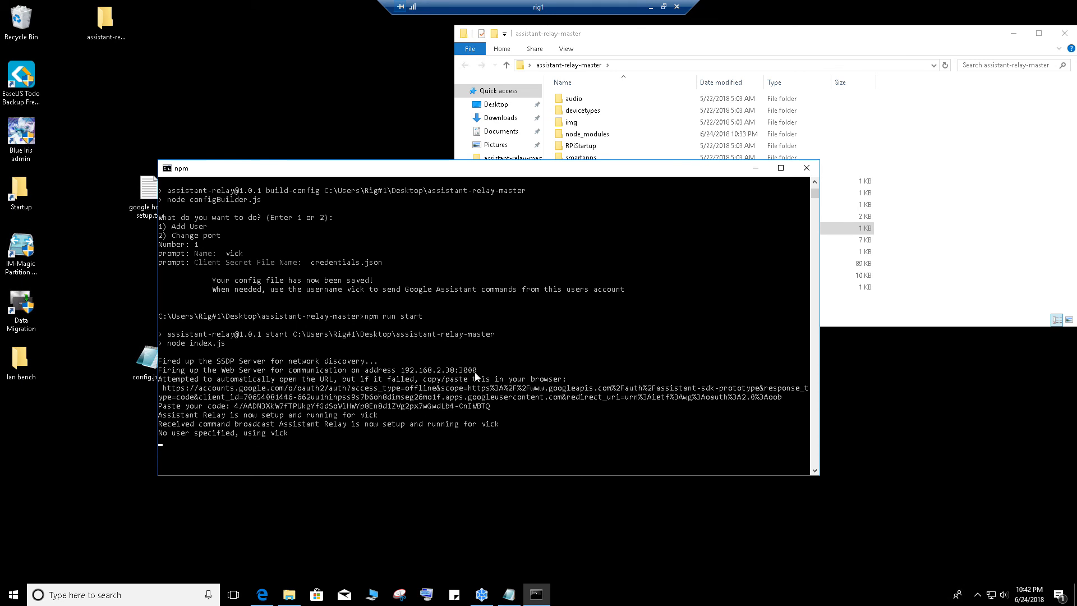
click(650, 7)
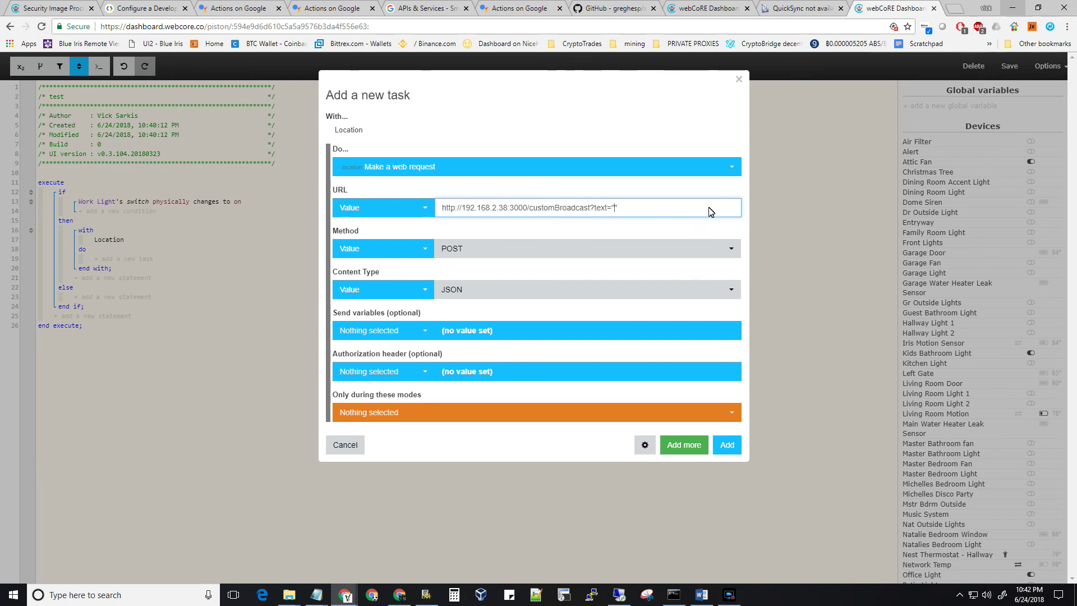
Step: Enter 'hey work light is on' as the broadcast text, add the task, and save
text(hey work light is on)
click(727, 445)
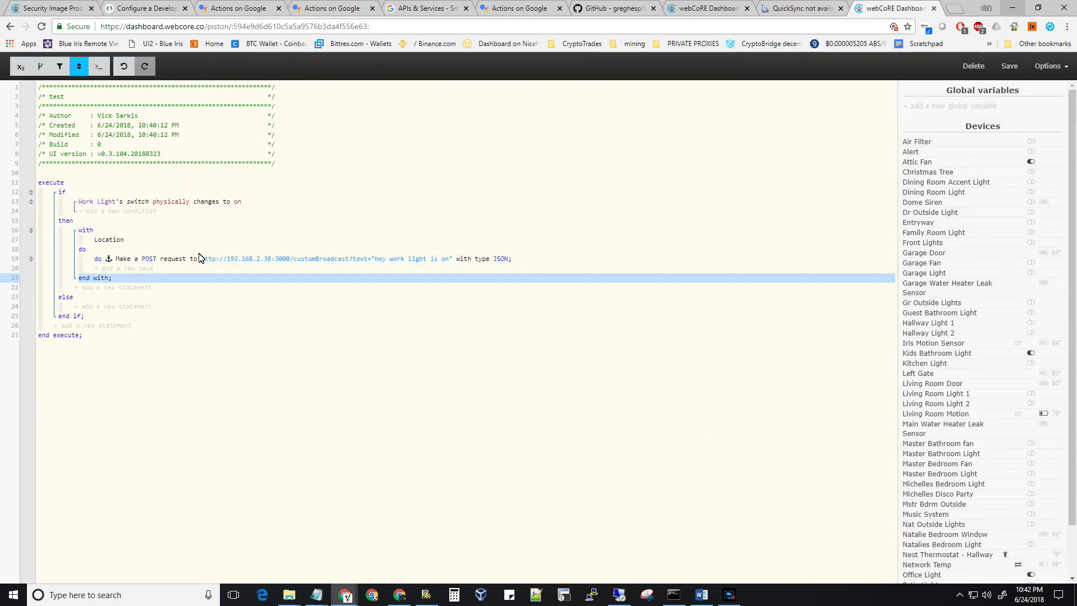
click(1008, 68)
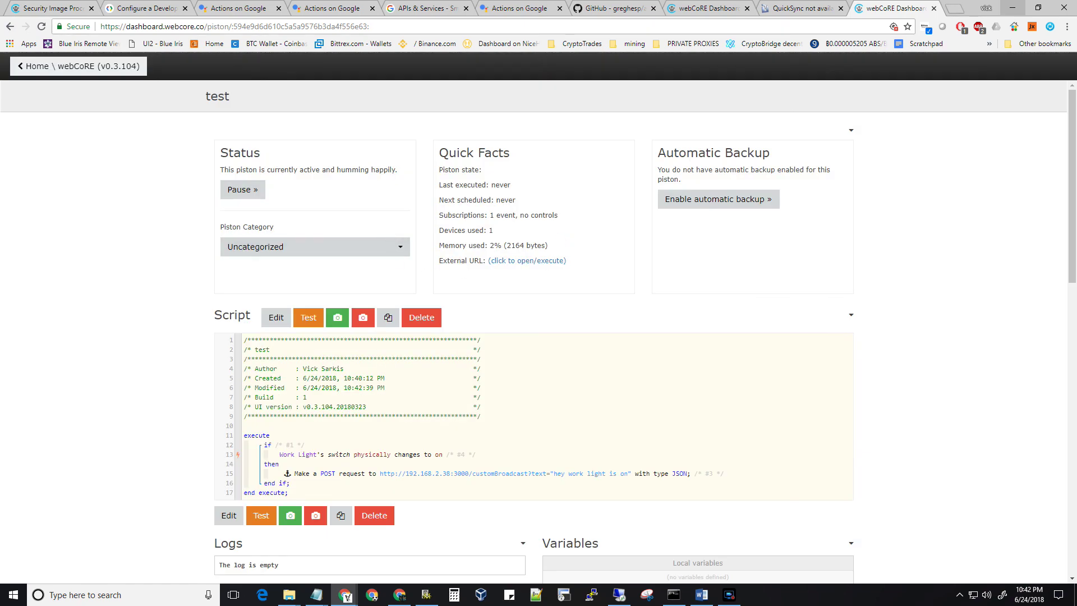
Step: Test-run the piston and review its execution trace and Quick Facts
click(1013, 8)
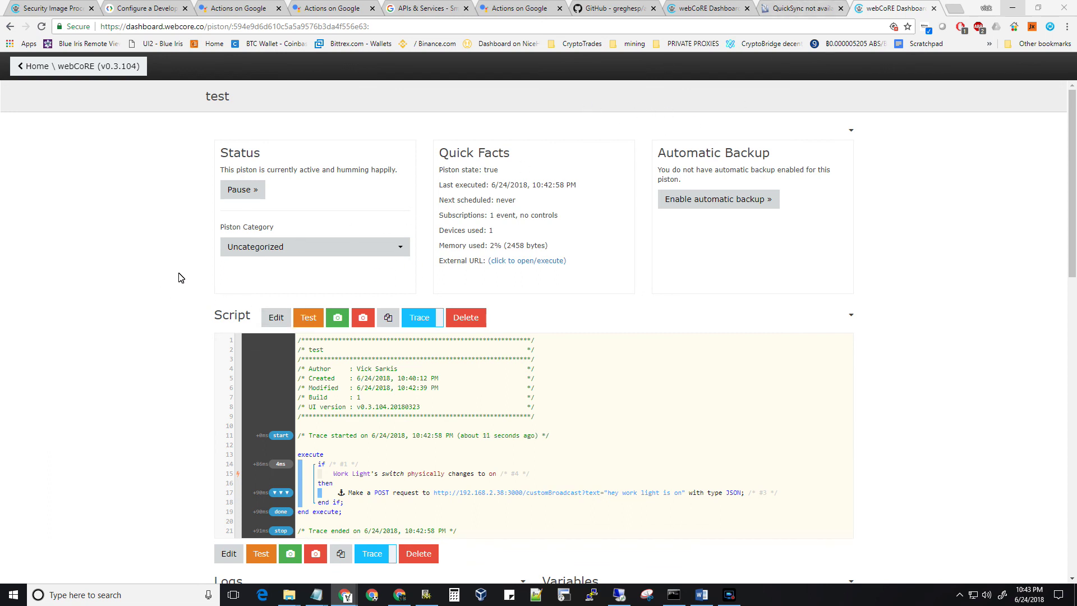
scroll(178, 277, down, 2)
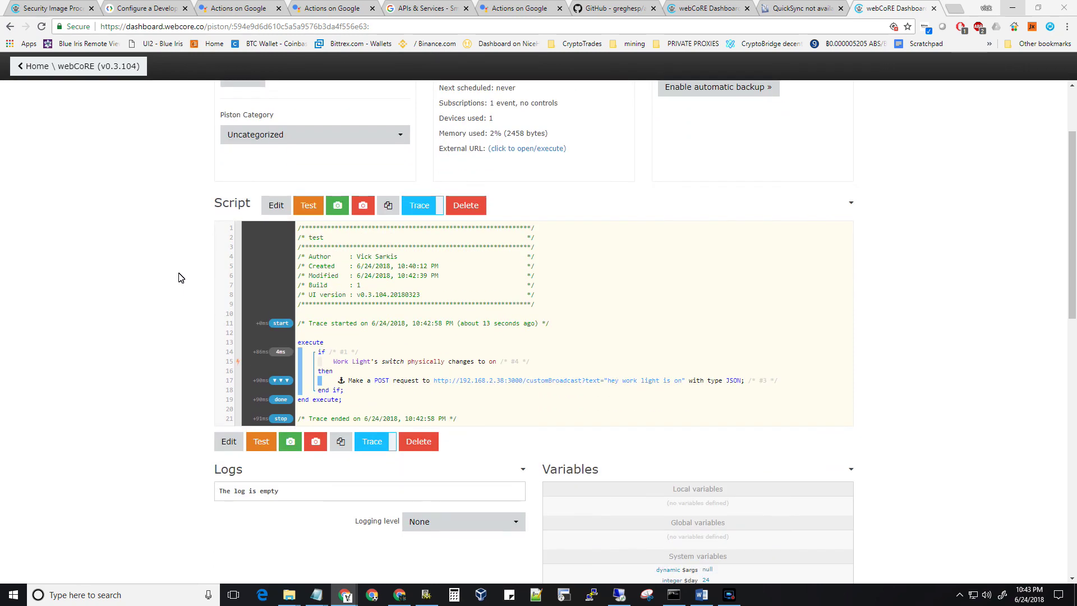
scroll(179, 277, up, 2)
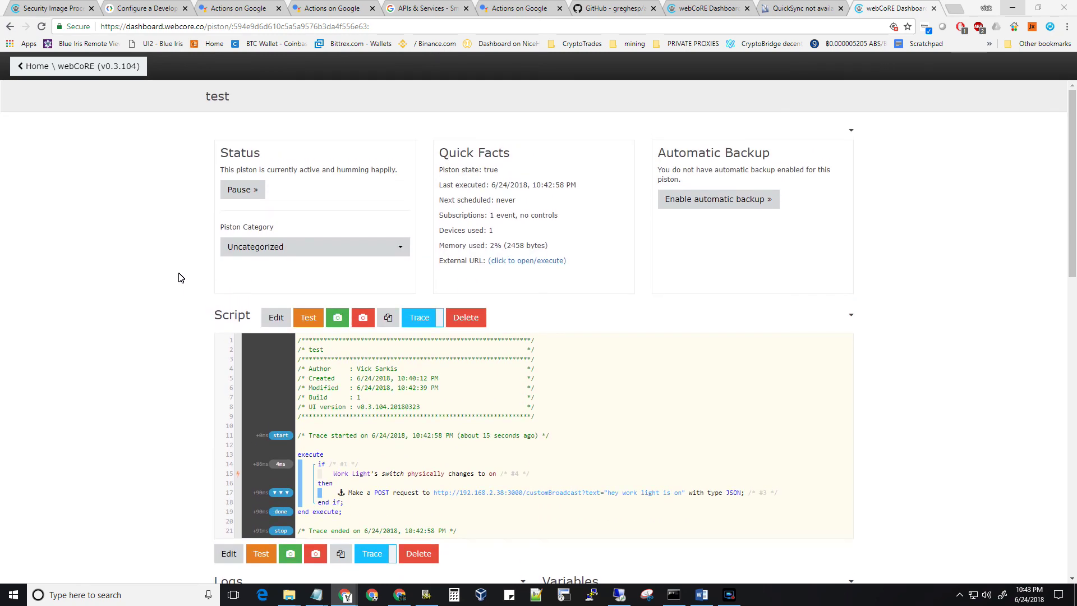